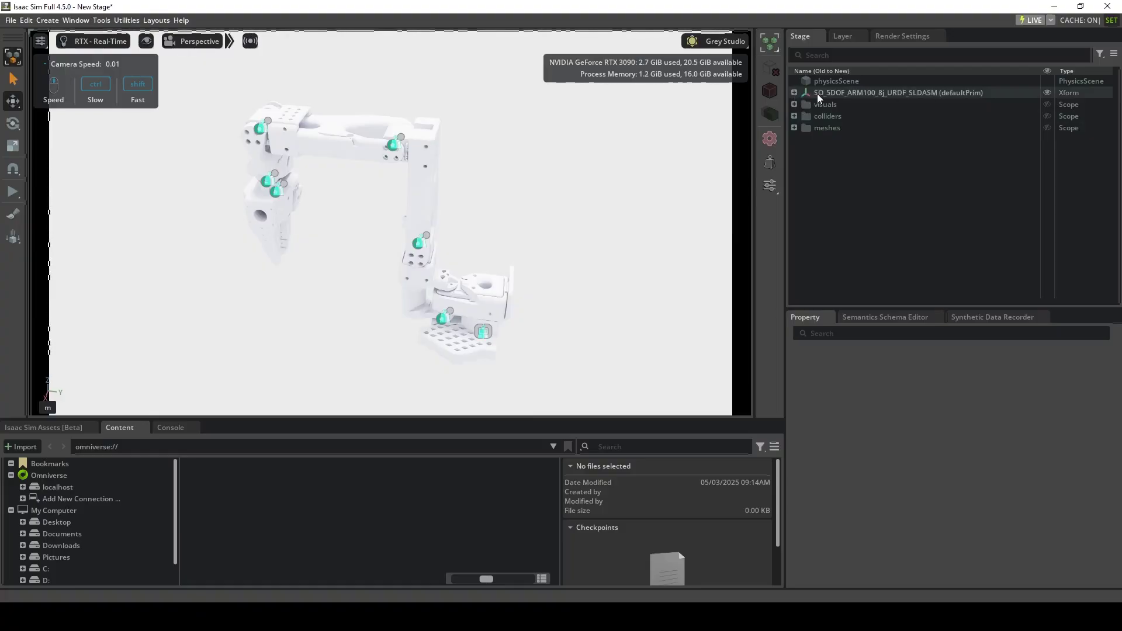
Expand the SO_5DOF_ARM100_8j_URDF_SLDASM robot in the stage, and skim the URDF Importer tutorial page in the browser
click(815, 93)
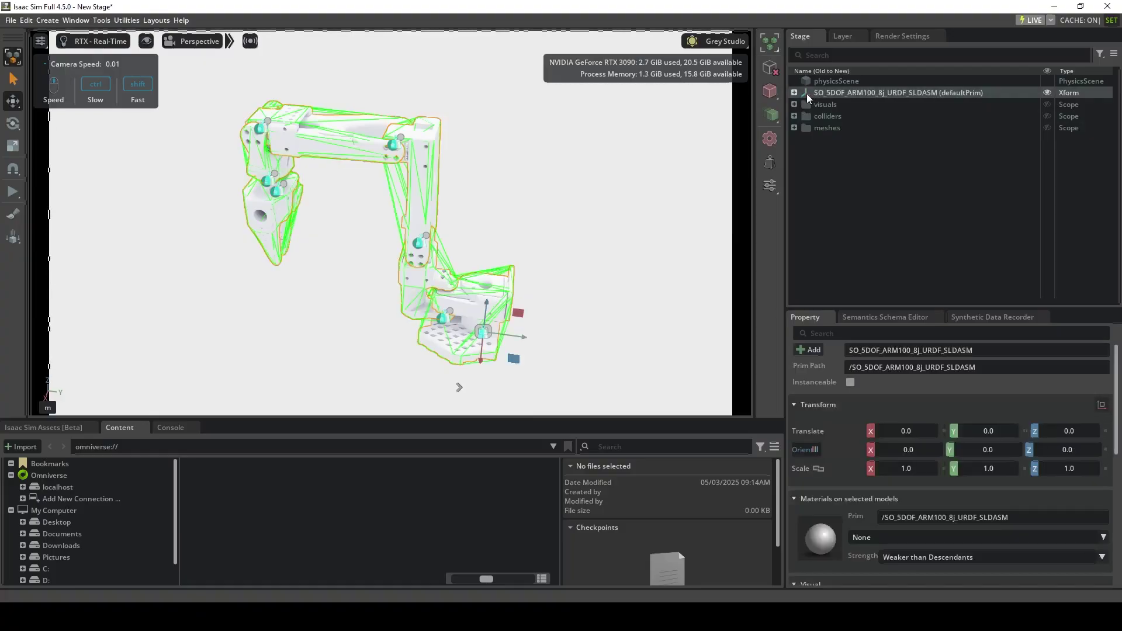
click(794, 92)
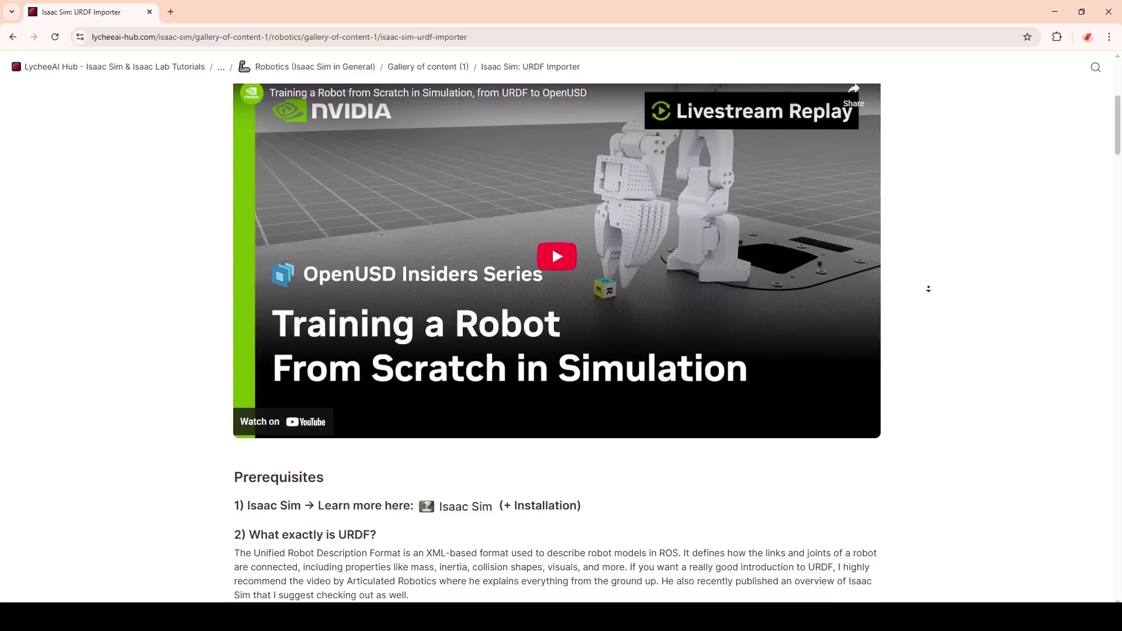
scroll(929, 289, down, 3)
scroll(929, 289, down, 5)
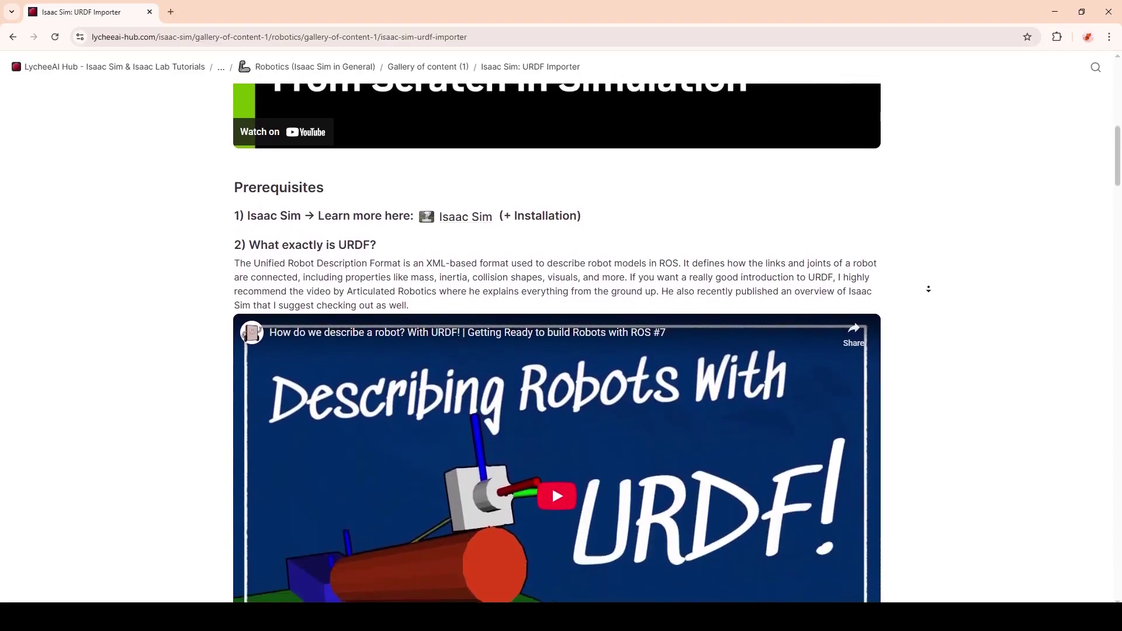
scroll(929, 288, down, 4)
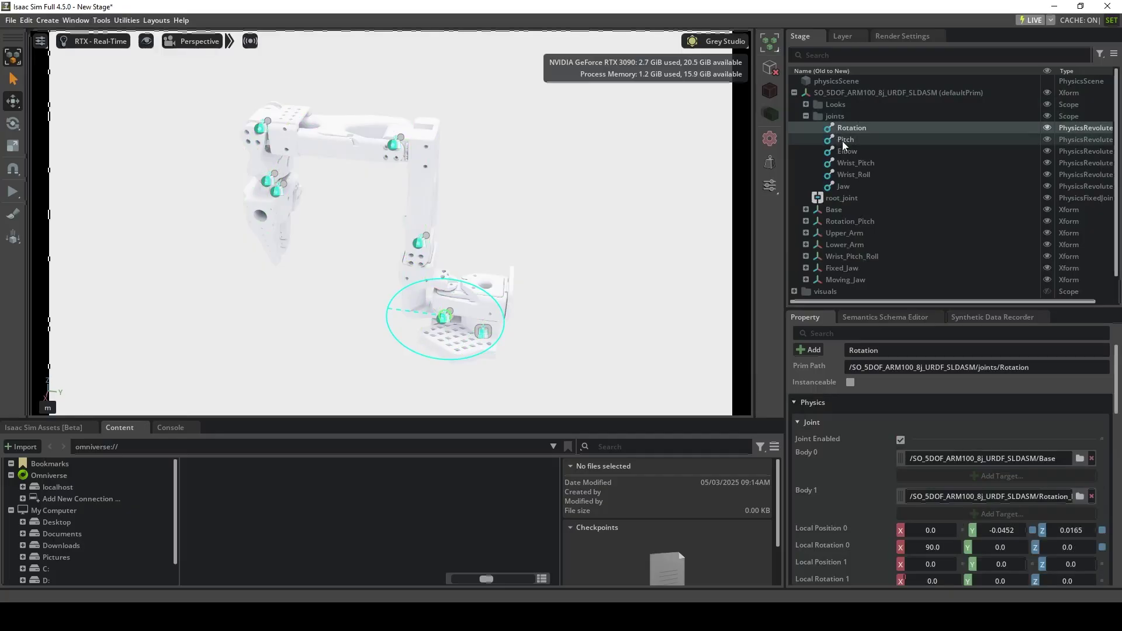
Inspect the robot's Pitch, Elbow, Wrist_Pitch and Wrist_Roll joints in Isaac Sim's stage hierarchy
click(843, 141)
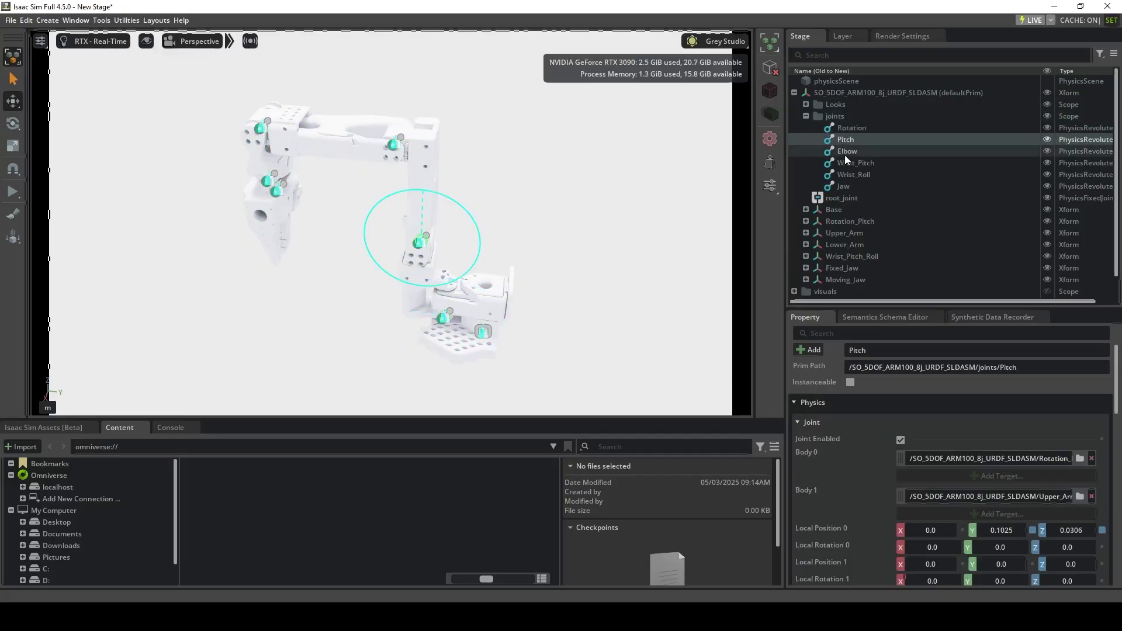
click(844, 154)
click(847, 165)
click(848, 175)
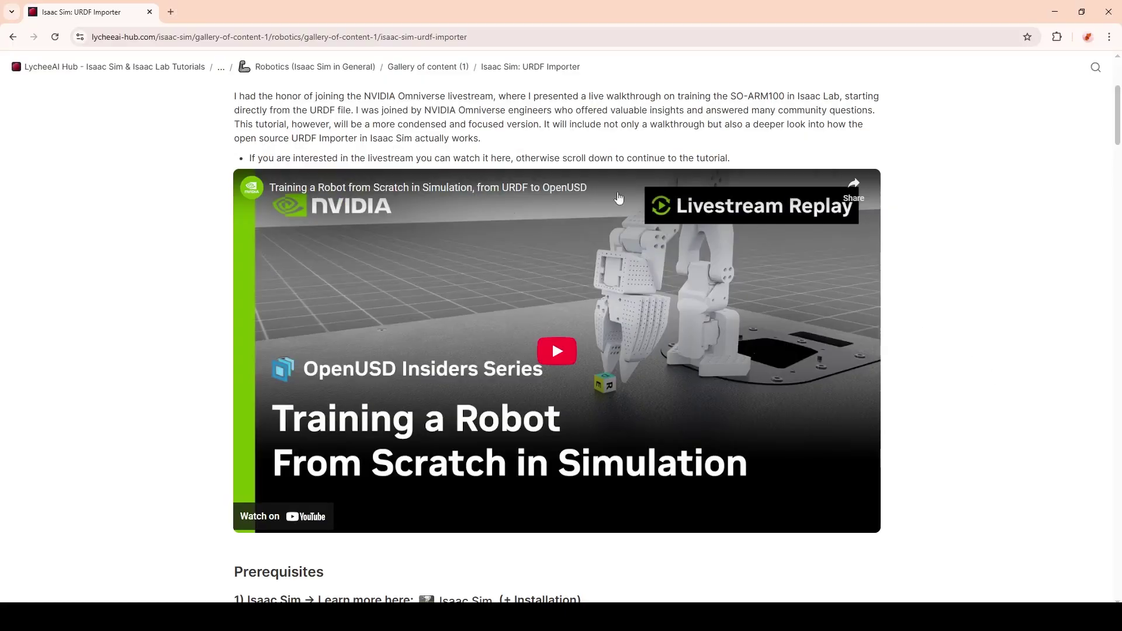
Play and pause the embedded livestream replay on the tutorial page, and continue to the Prerequisites section
click(506, 346)
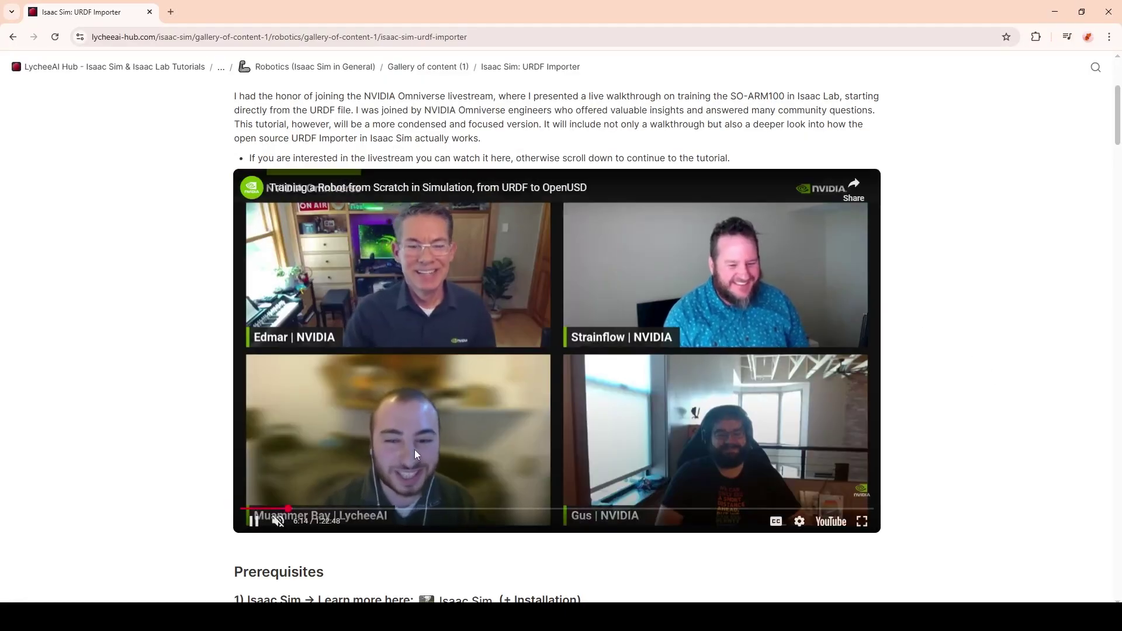
click(253, 520)
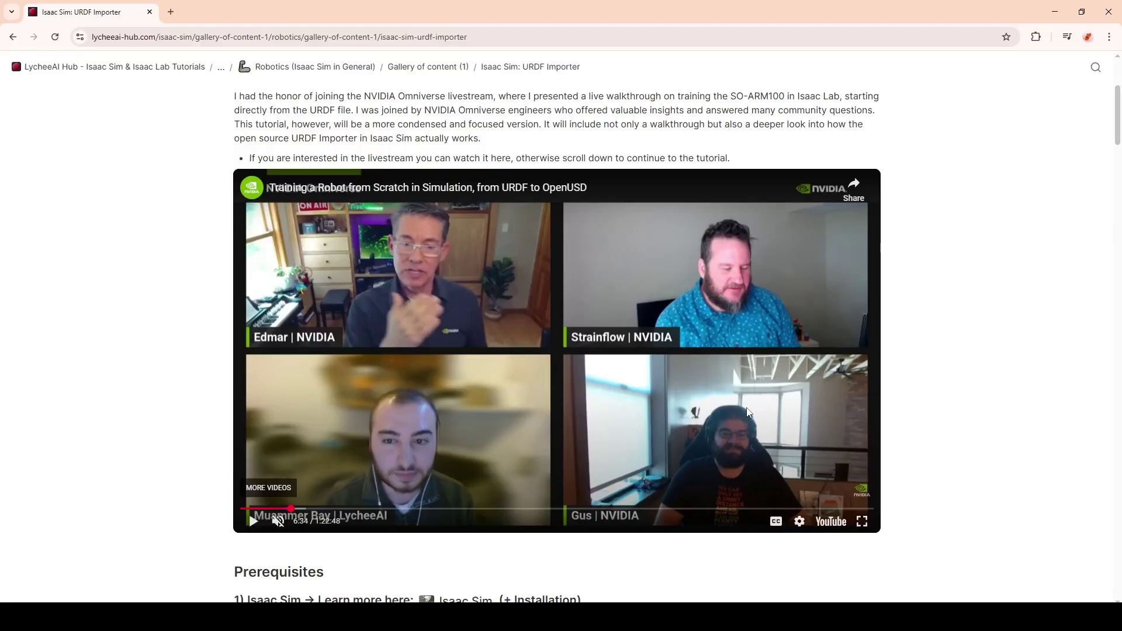
scroll(954, 388, down, 8)
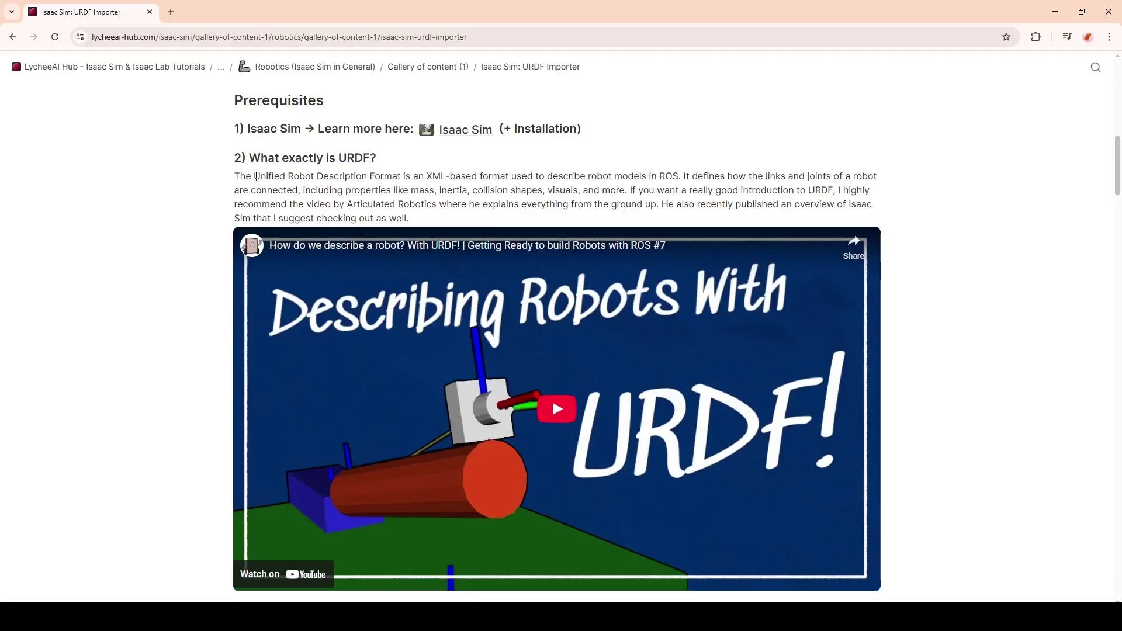
Highlight the Unified Robot Description Format definition and the Articulated Robotics recommendation in the Prerequisites text
drag(254, 176, 397, 178)
drag(512, 177, 680, 177)
click(392, 197)
drag(347, 205, 438, 208)
click(438, 208)
Play the embedded URDF introduction video, and check the Articulated Robotics YouTube channel before returning to the tutorial page
click(415, 426)
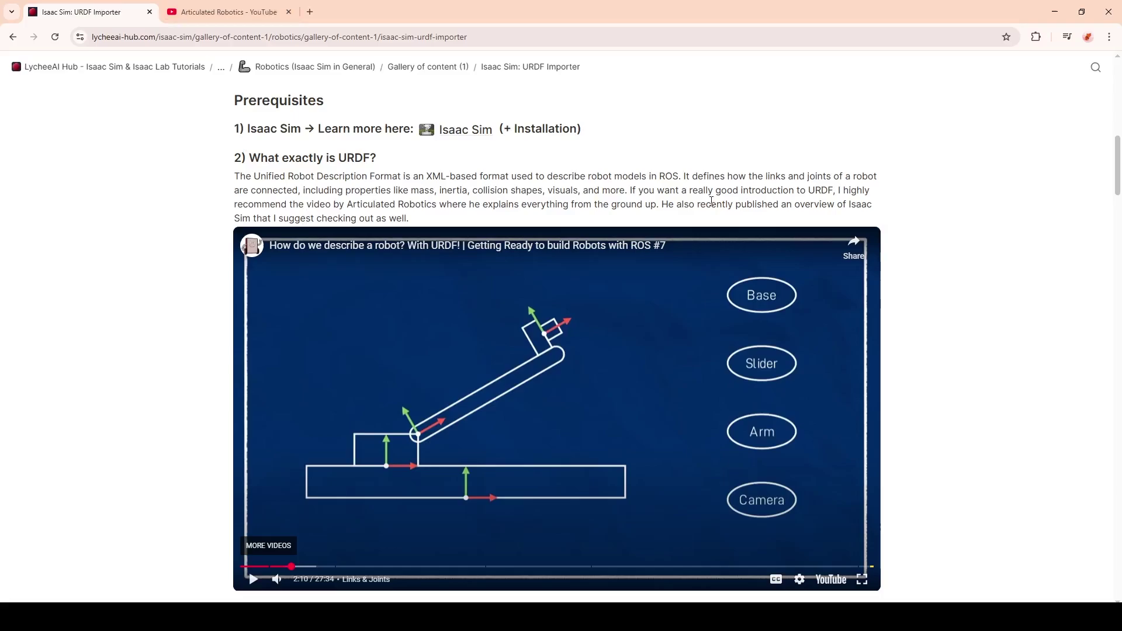
click(215, 13)
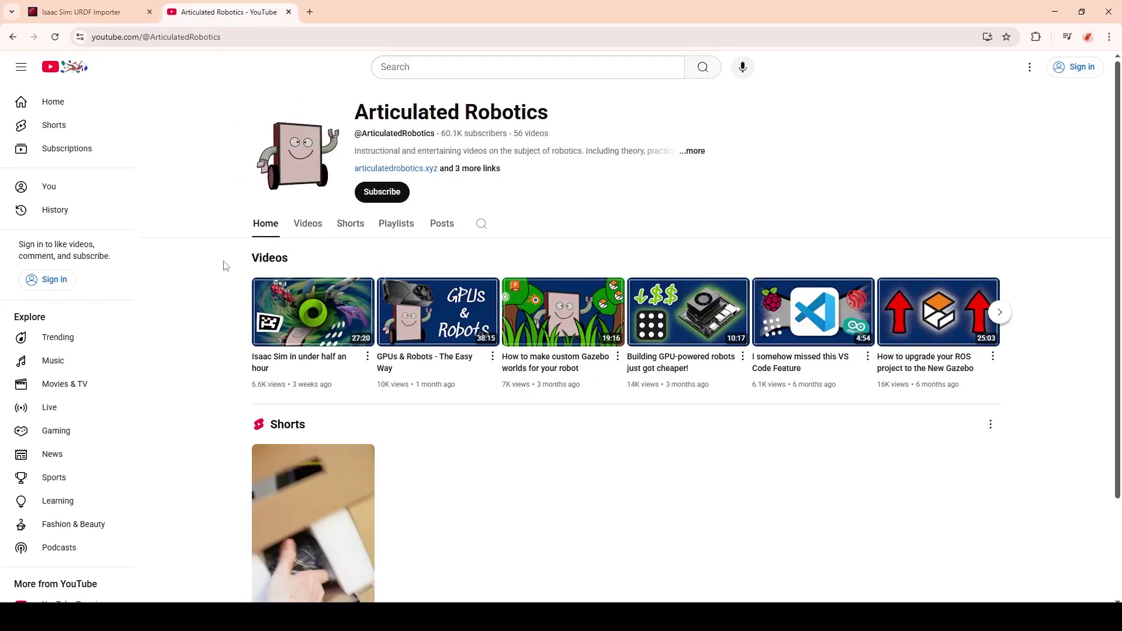
key(ctrl+shift+Tab)
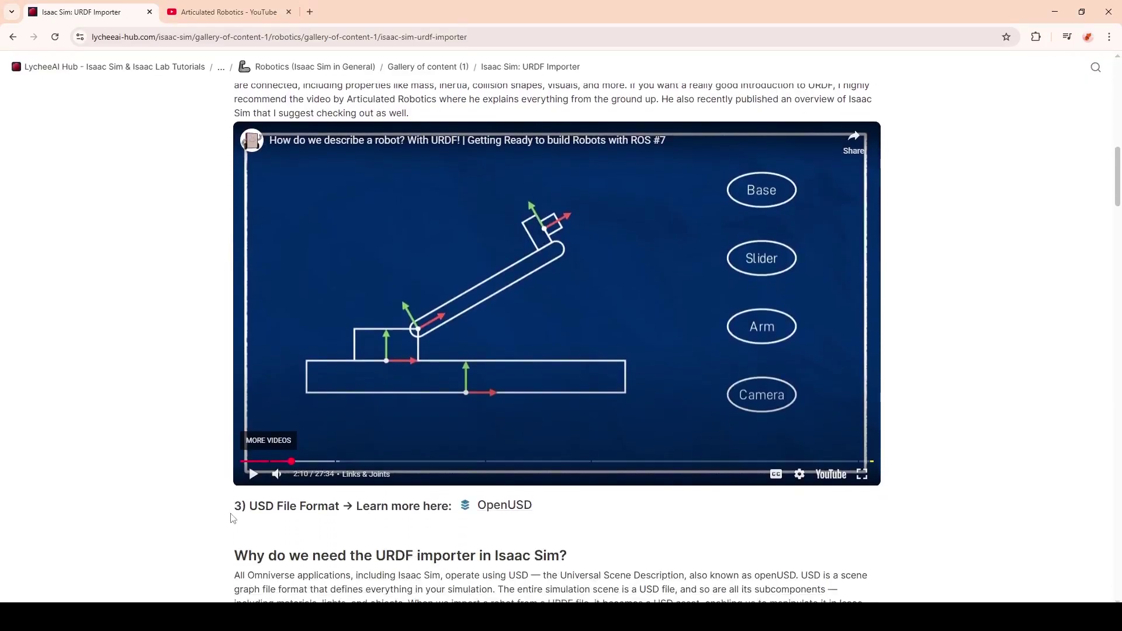
Highlight the USD File Format prerequisite and the heading on why the URDF importer is needed, and open the OpenUSD link in a new tab
drag(234, 518, 573, 512)
scroll(573, 514, down, 1)
scroll(573, 513, down, 3)
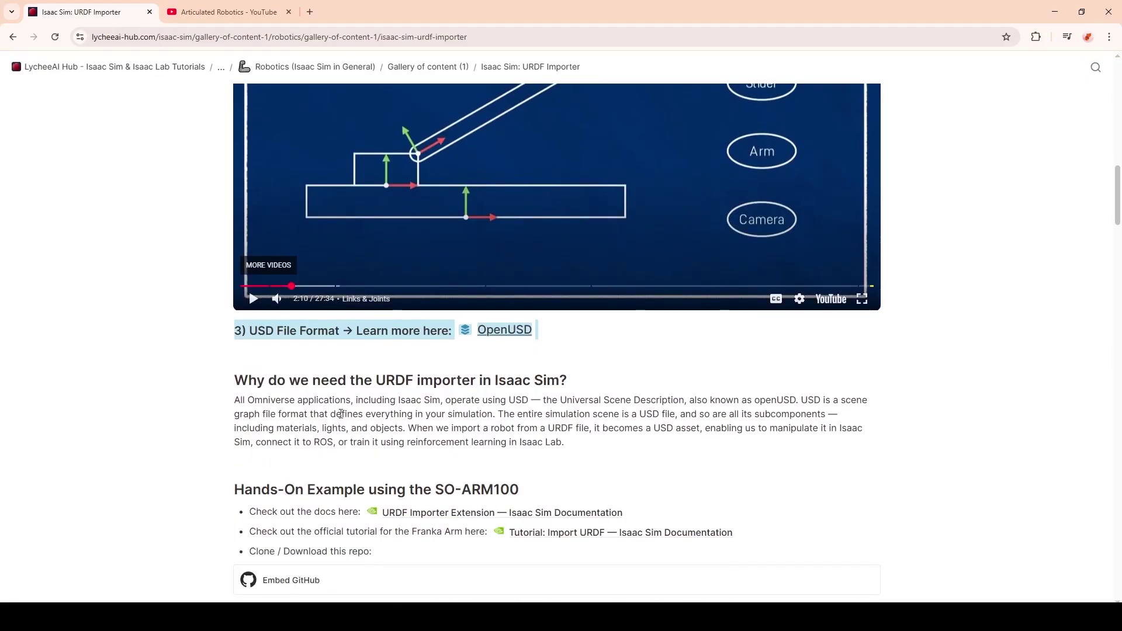
click(235, 383)
drag(235, 383, 567, 383)
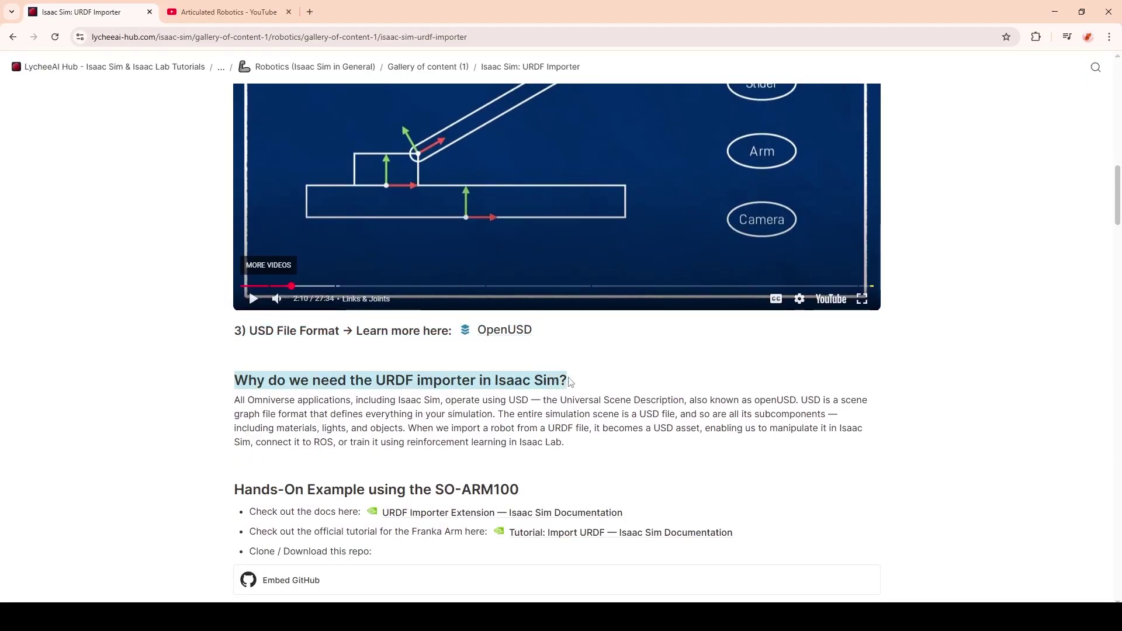
ctrl+click(505, 330)
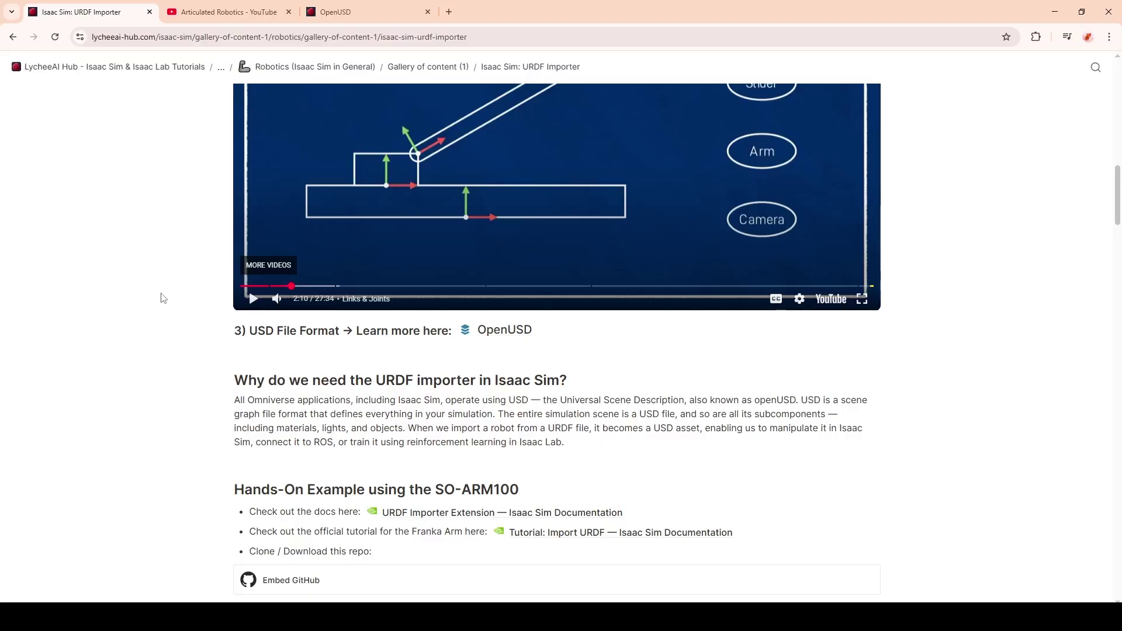
Highlight the documentation links for the URDF Importer and the Franka Arm tutorial in the SO-ARM100 hands-on section
scroll(163, 298, down, 6)
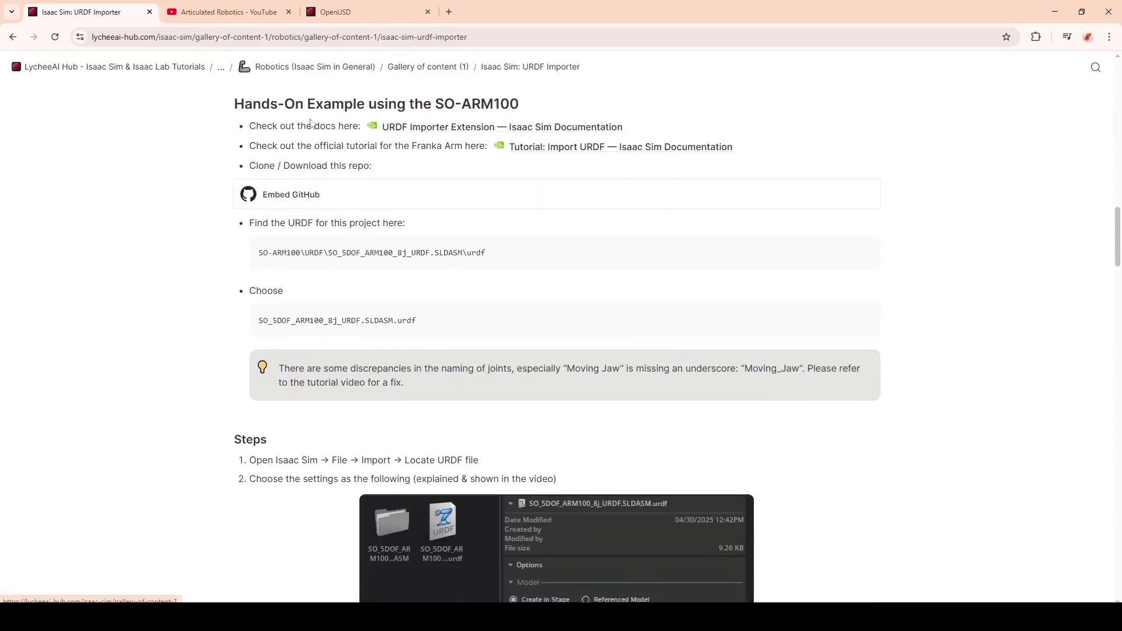
drag(254, 123, 719, 145)
drag(250, 146, 454, 146)
click(454, 145)
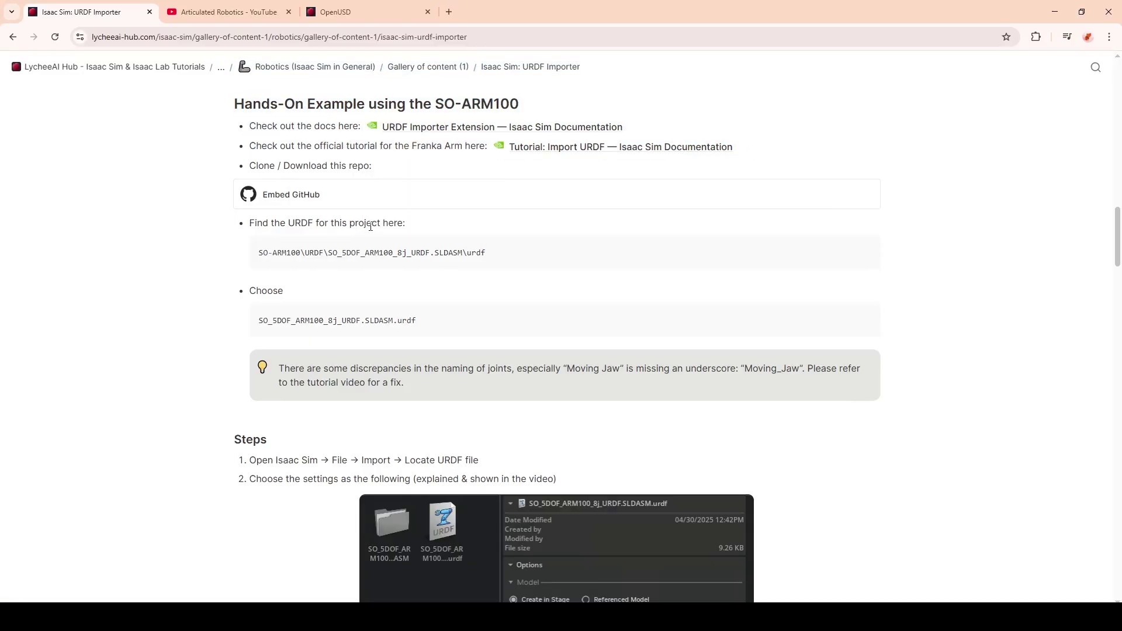
Open the SO-ARM100 GitHub repository in a new tab and browse to URDF/SO_5DOF_ARM100_8j_URDF.SLDASM/urdf
middle_click(308, 208)
click(510, 16)
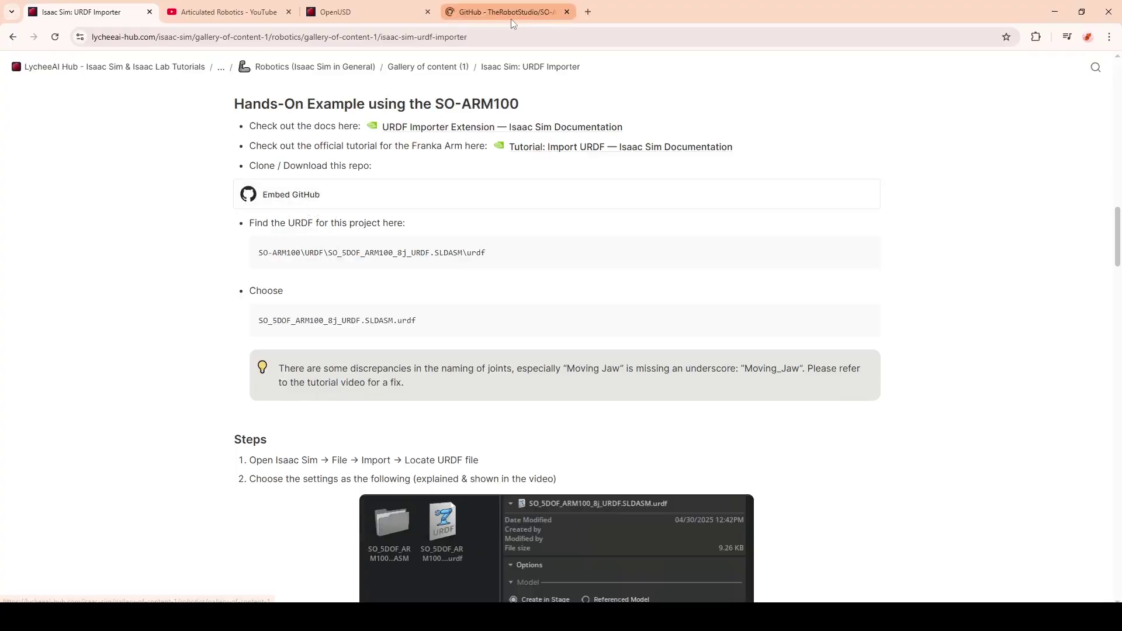
click(239, 319)
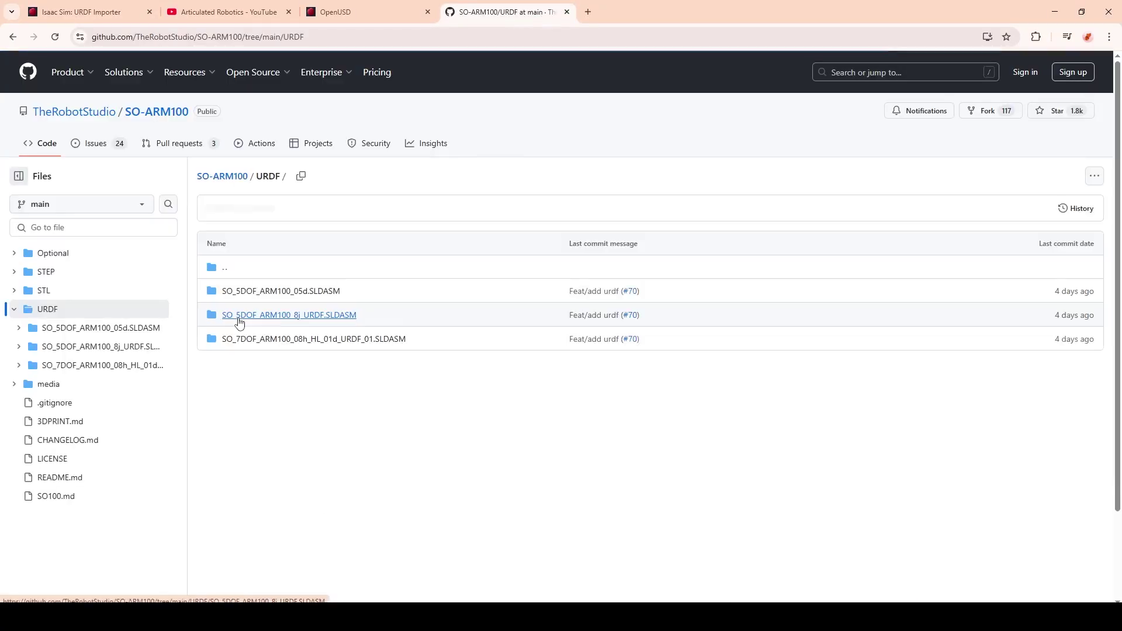
click(279, 321)
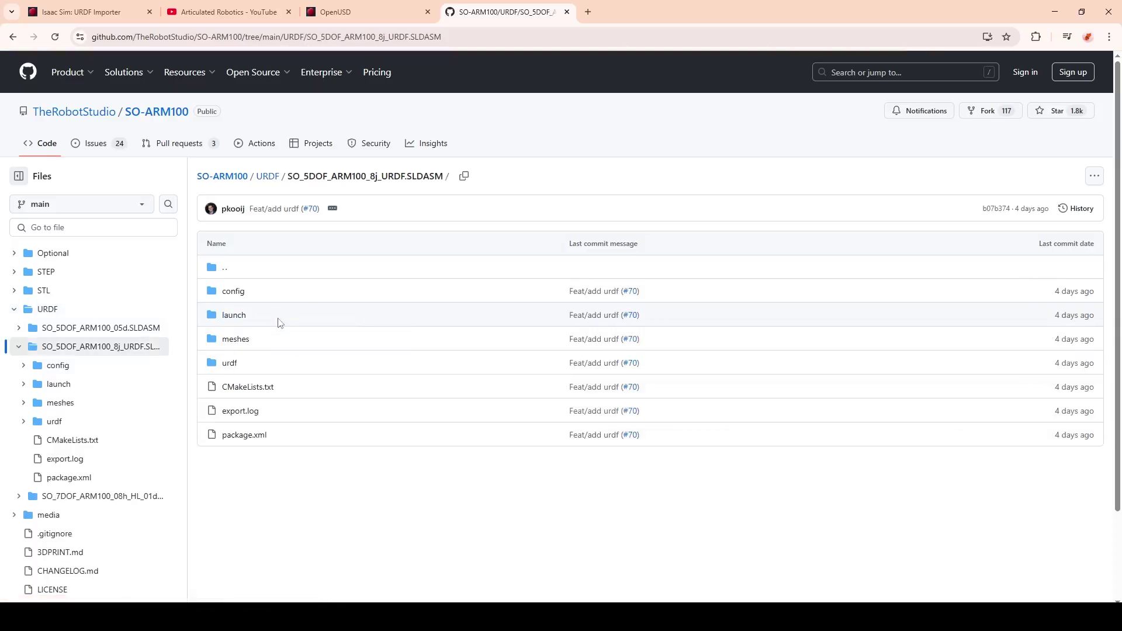
click(229, 365)
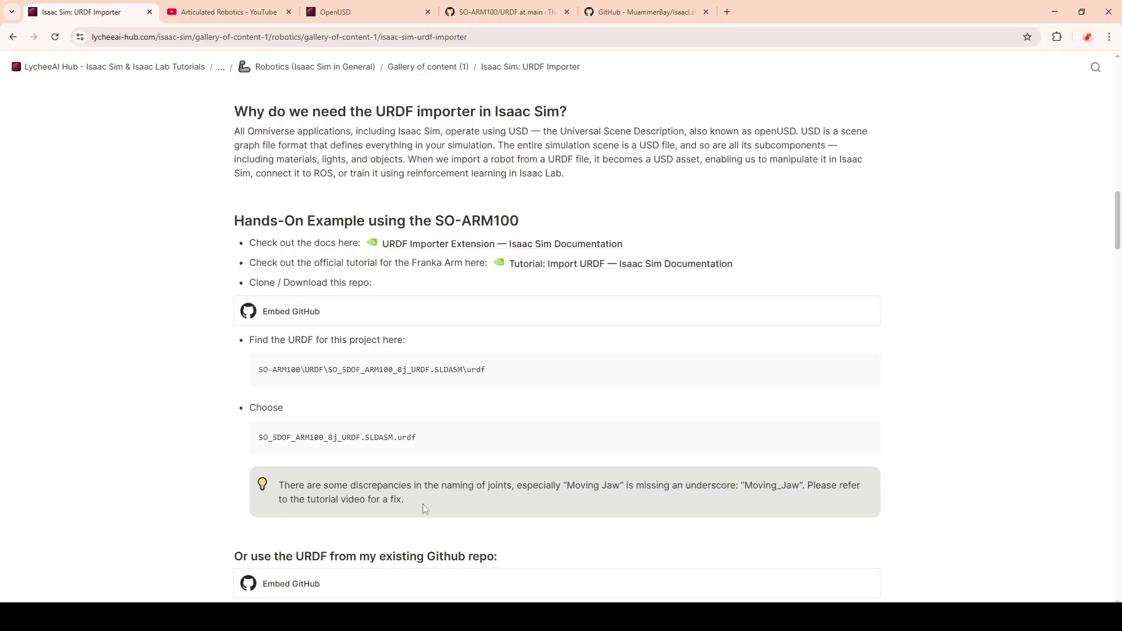
Highlight "Moving Jaw" in the tutorial's note about joint naming discrepancies, and continue down the page
drag(565, 486, 608, 486)
click(608, 485)
scroll(418, 485, down, 2)
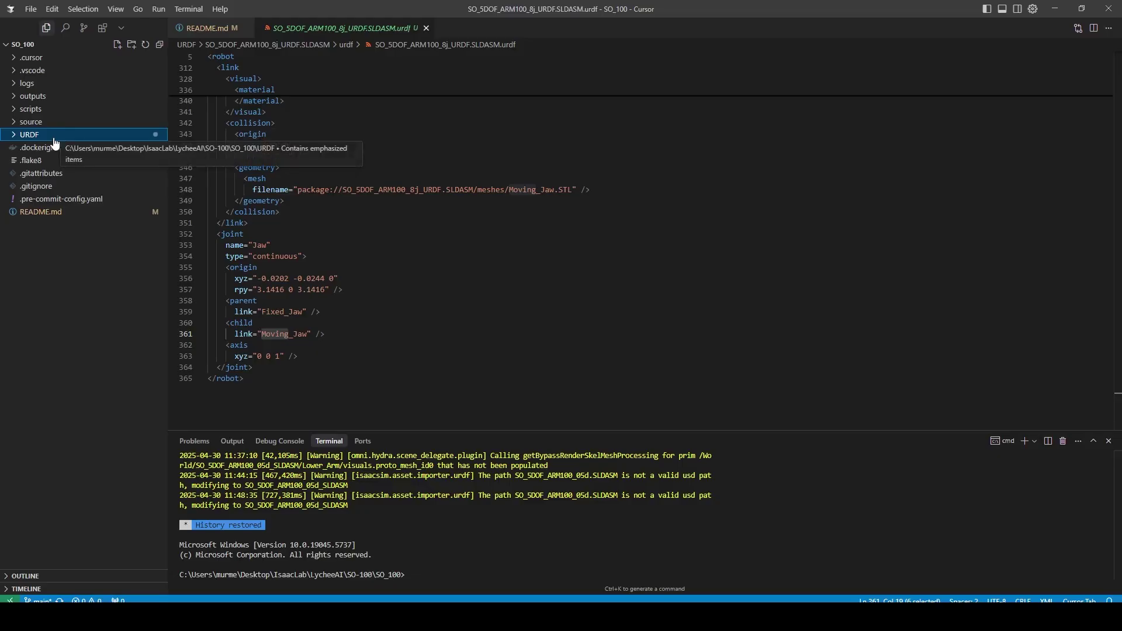
In Cursor, expand the project's URDF and urdf folders and open SO_5DOF_ARM100_8j_URDF.SLDASM.urdf at the Jaw joint's child link
click(54, 138)
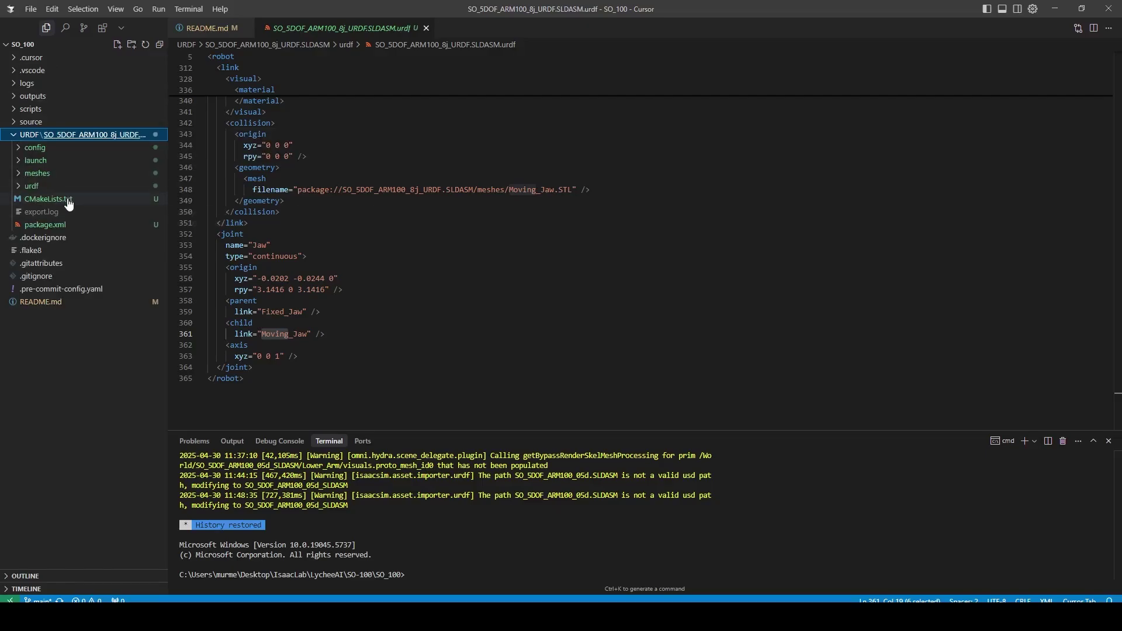
click(91, 188)
click(93, 226)
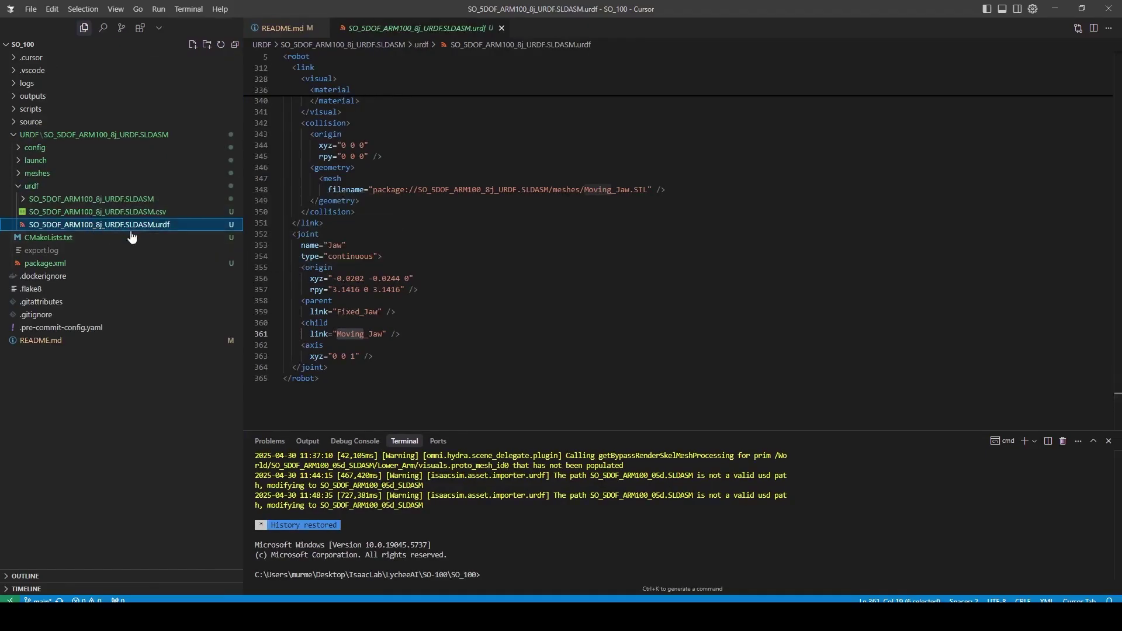
click(444, 334)
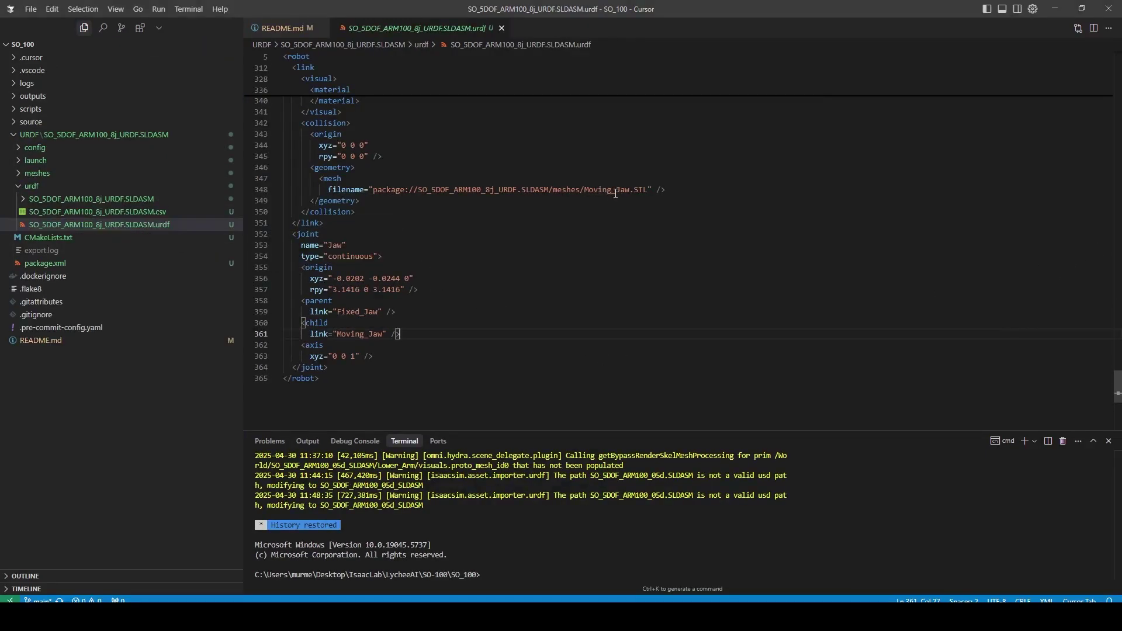
Search the URDF file for "Moving_Jaw" and expand the meshes folder to compare the STL file name
double_click(614, 189)
drag(585, 190, 636, 191)
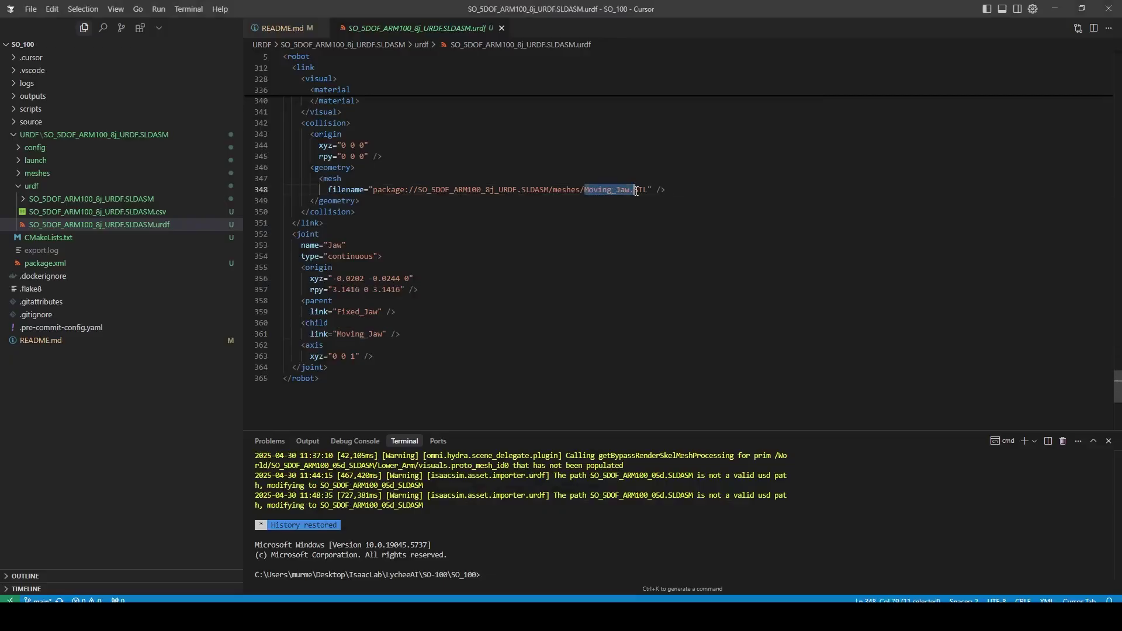
key(shift+Left)
key(ctrl+f)
key(Return)
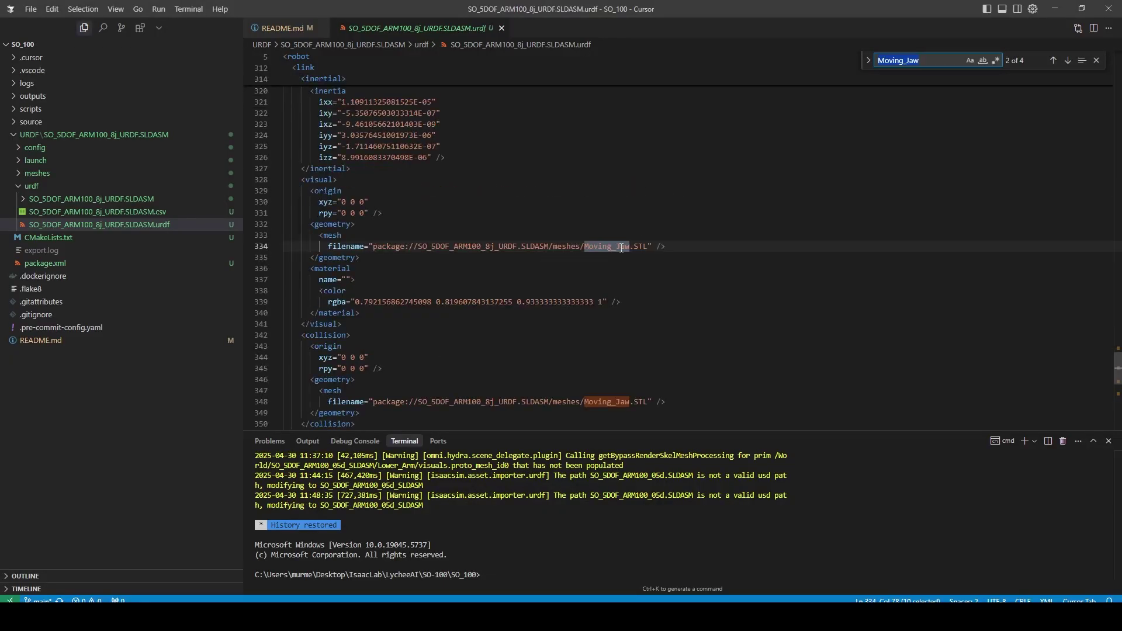
click(92, 174)
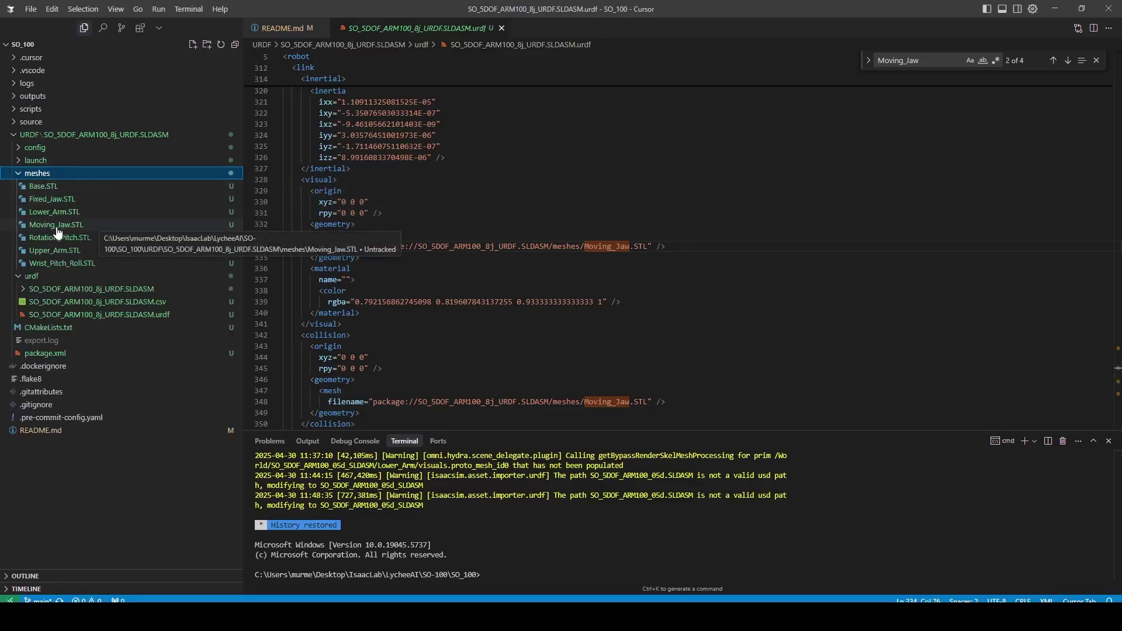
Switch to the browser, open the linked IsaacLab-SO_100 GitHub repository, and return to the tutorial's import steps
key(alt+Tab)
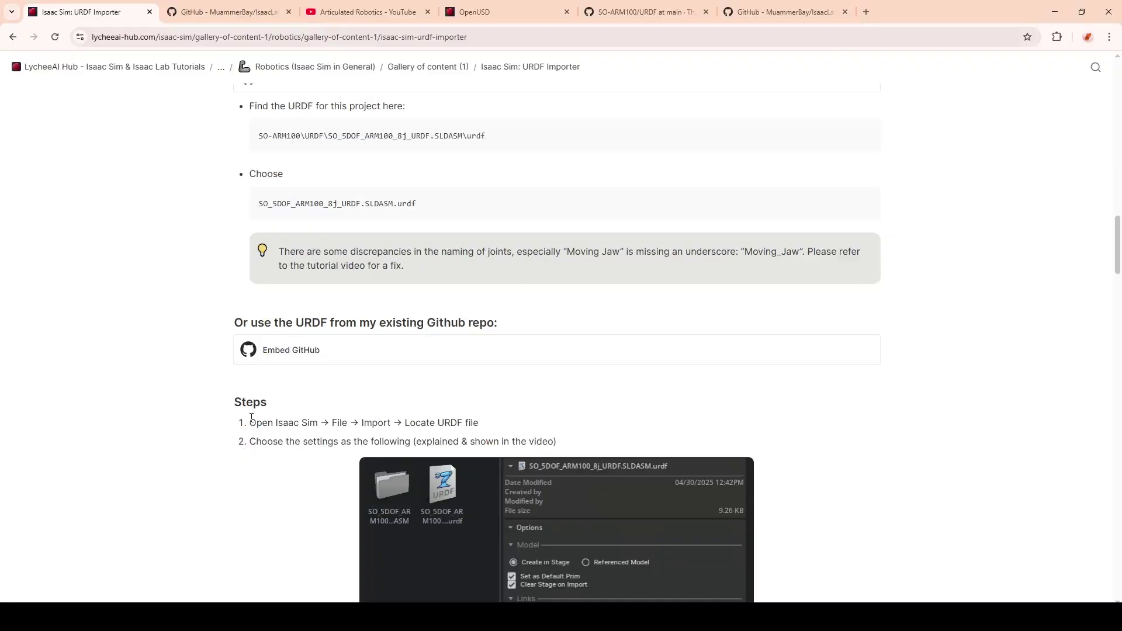
click(267, 365)
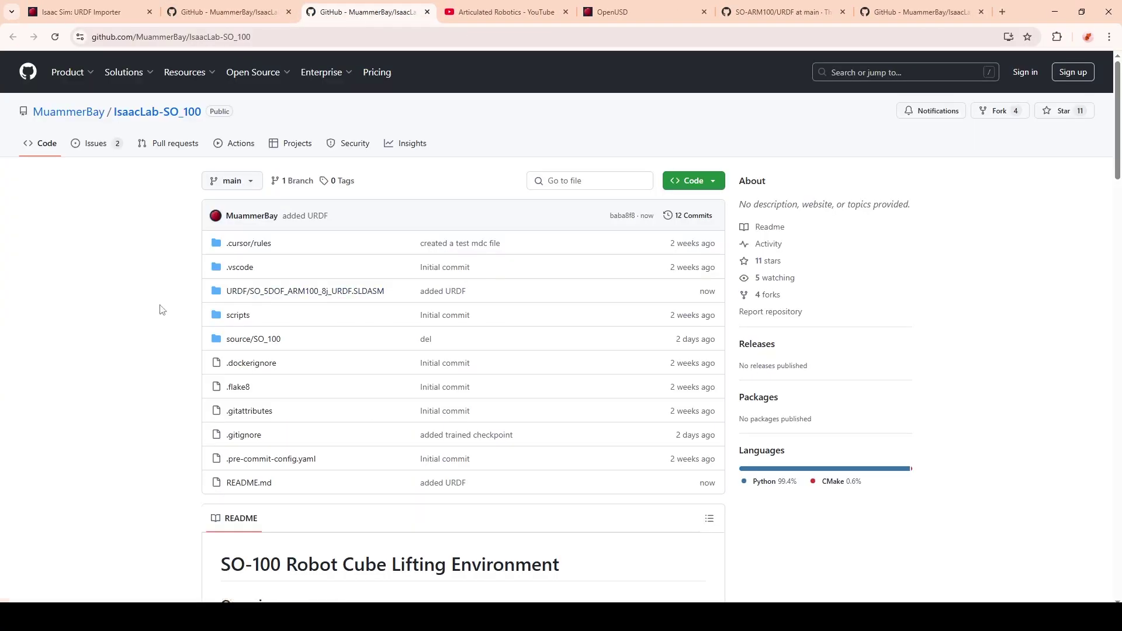
key(ctrl+1)
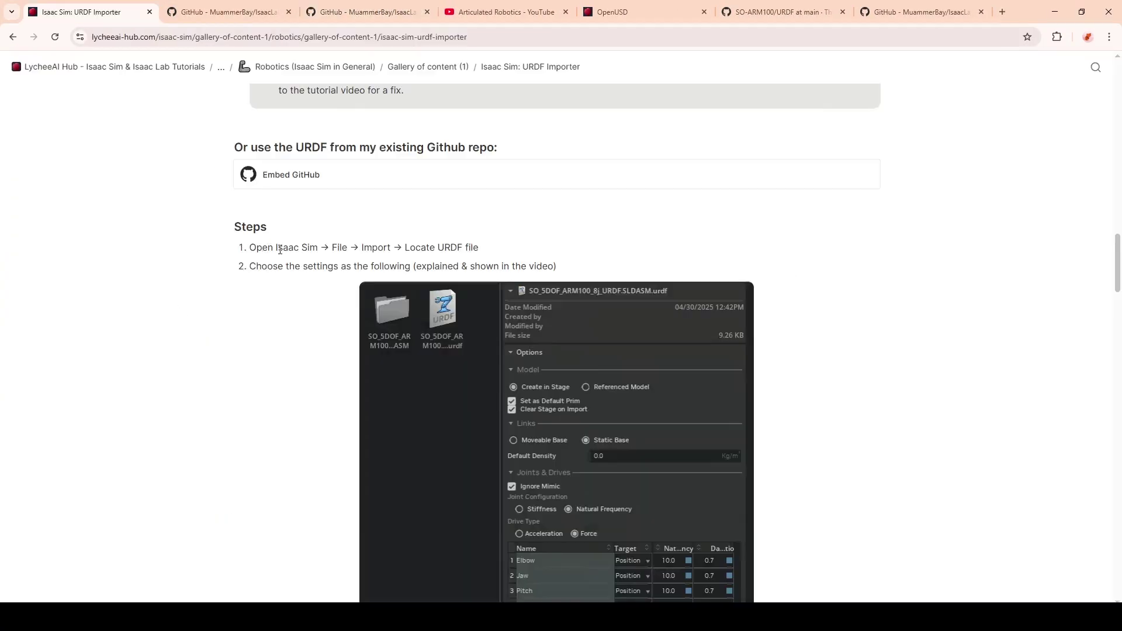
Switch to Isaac Sim, start a file import, select SO_5DOF_ARM100_8j_URDF.SLDASM.urdf, and reposition and enlarge the import dialog
key(alt+Tab)
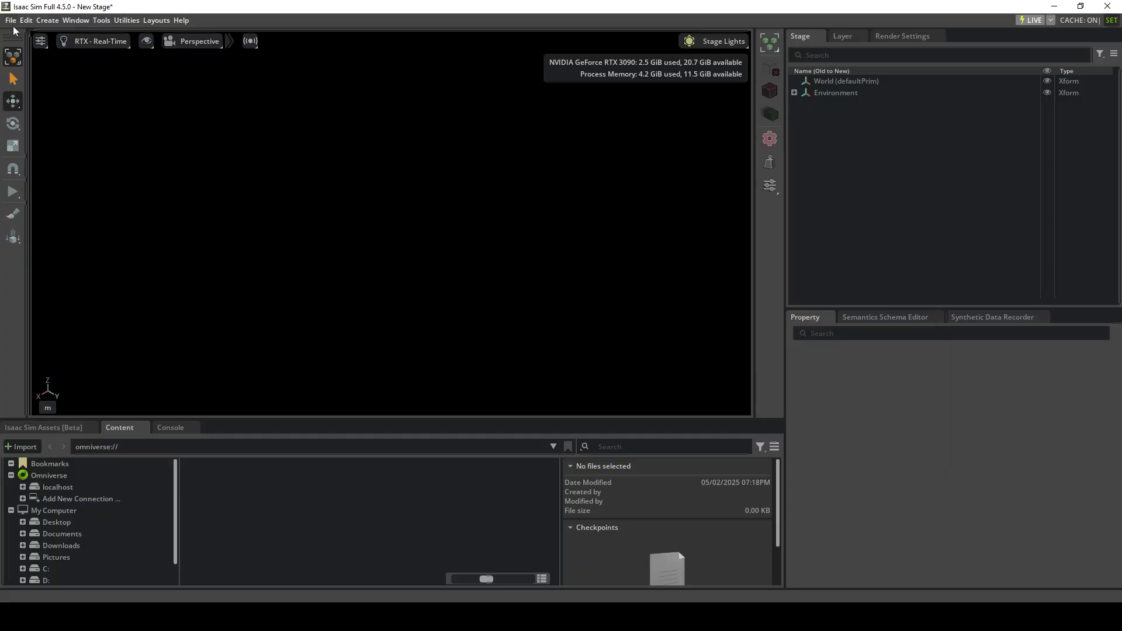
click(11, 20)
click(77, 217)
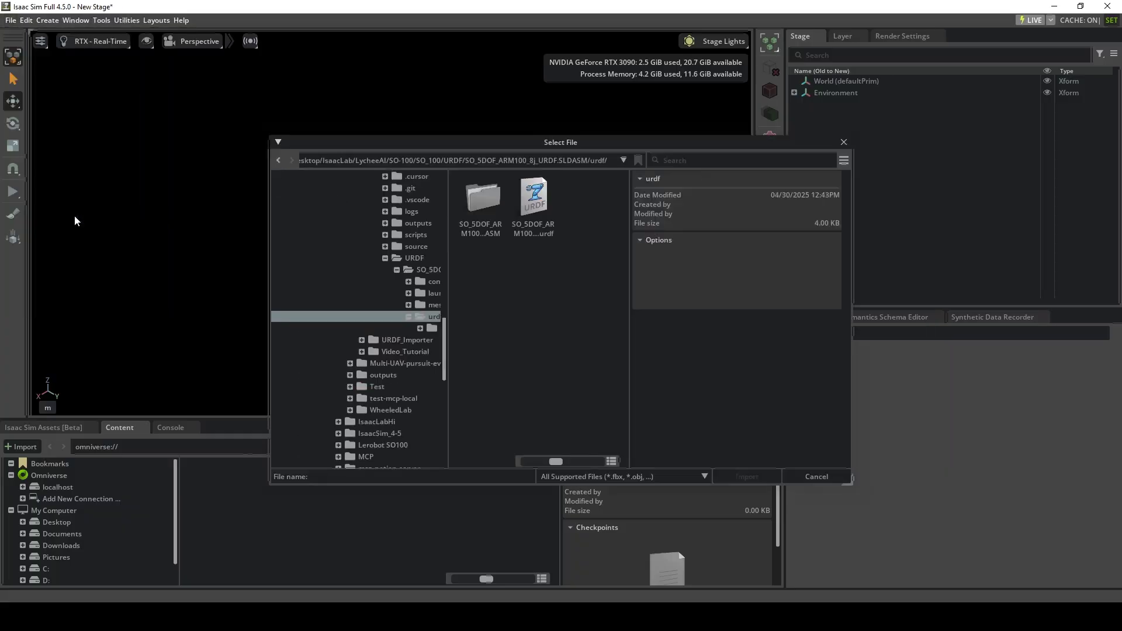
click(539, 203)
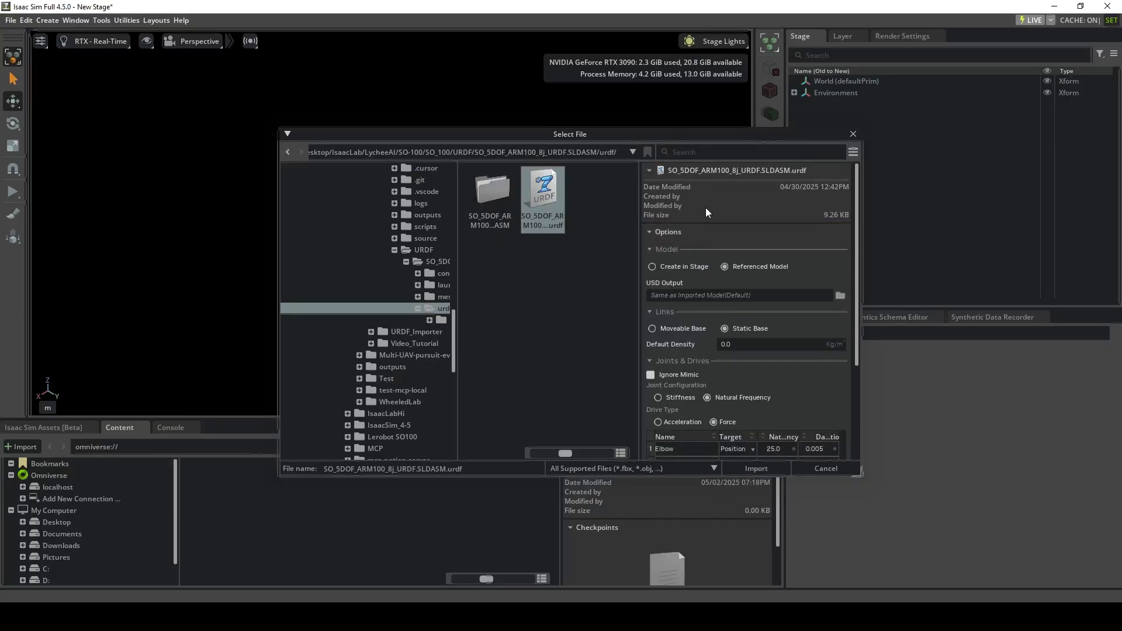
drag(638, 135, 516, 68)
drag(740, 409, 757, 433)
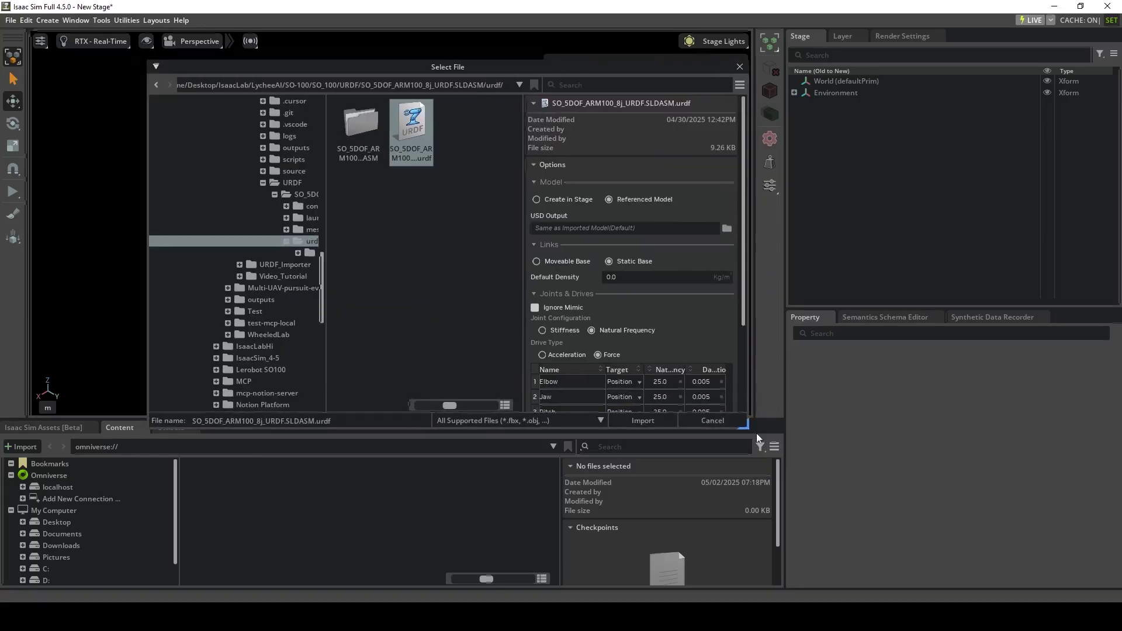
Check the tutorial's import settings, then in Isaac Sim choose Create in Stage and enable Ignore Mimic and Allow Self-Collision
key(alt+Tab)
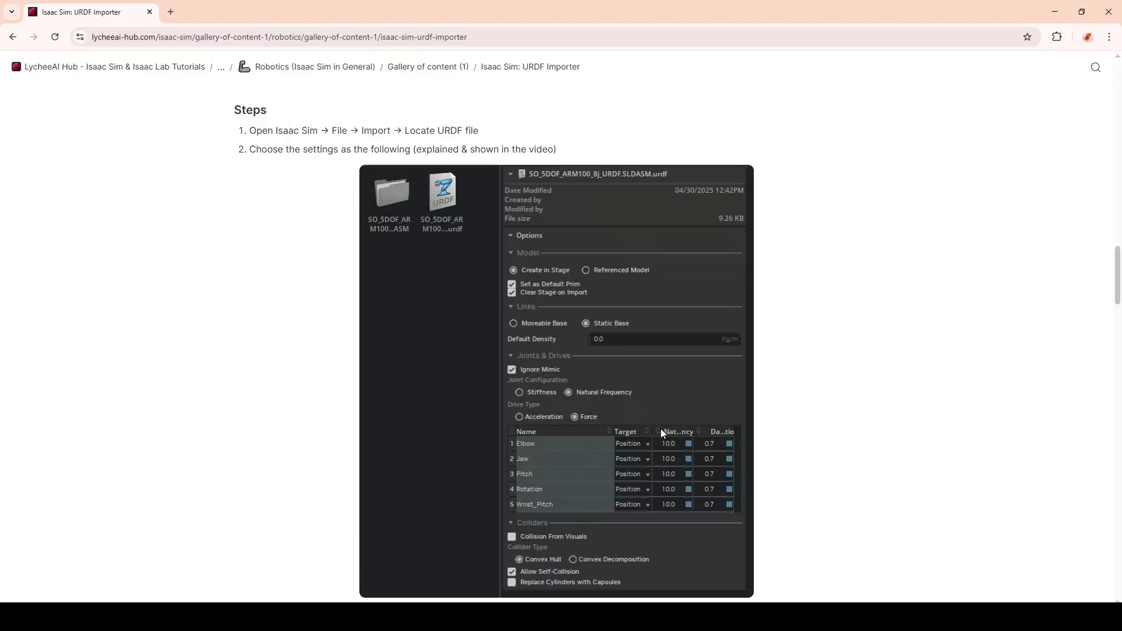
key(alt+Tab)
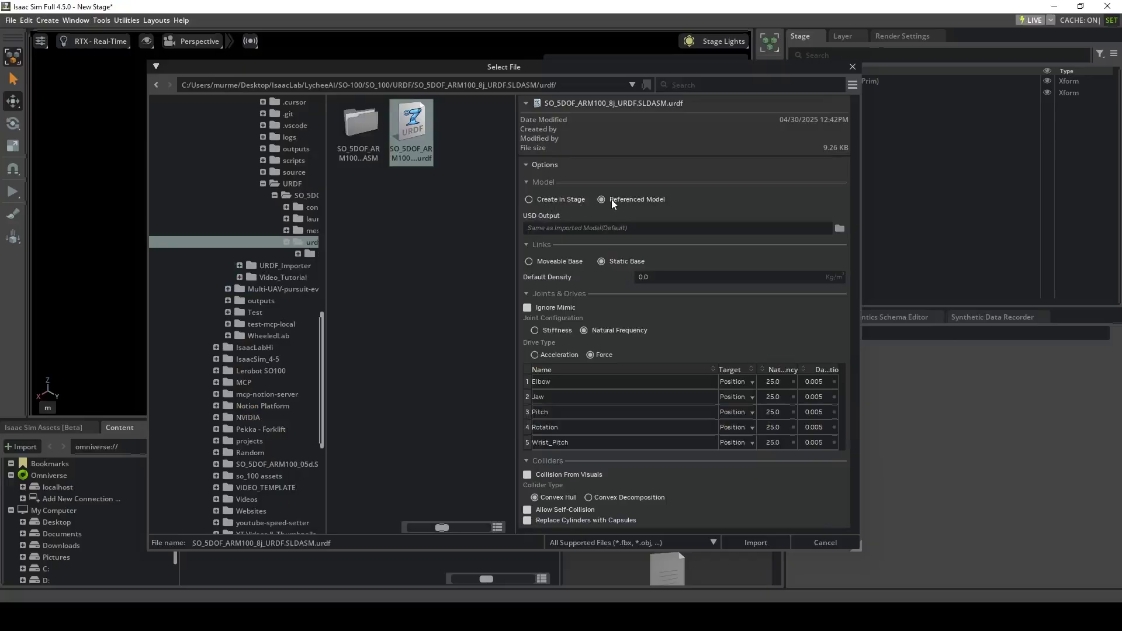
click(529, 200)
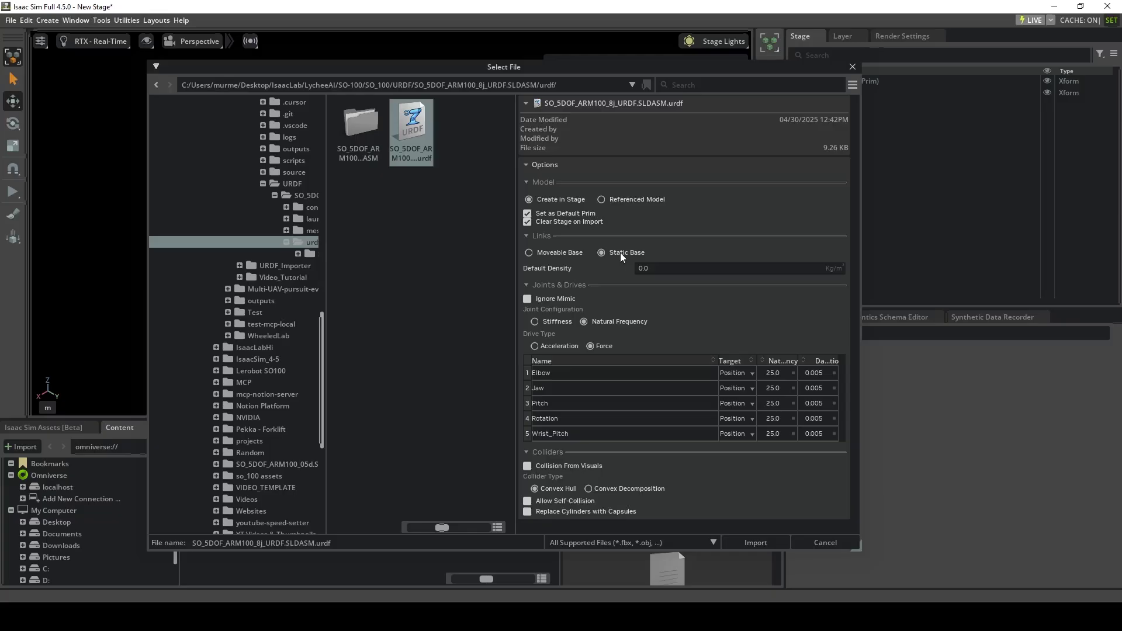
mouse_move(556, 268)
click(527, 501)
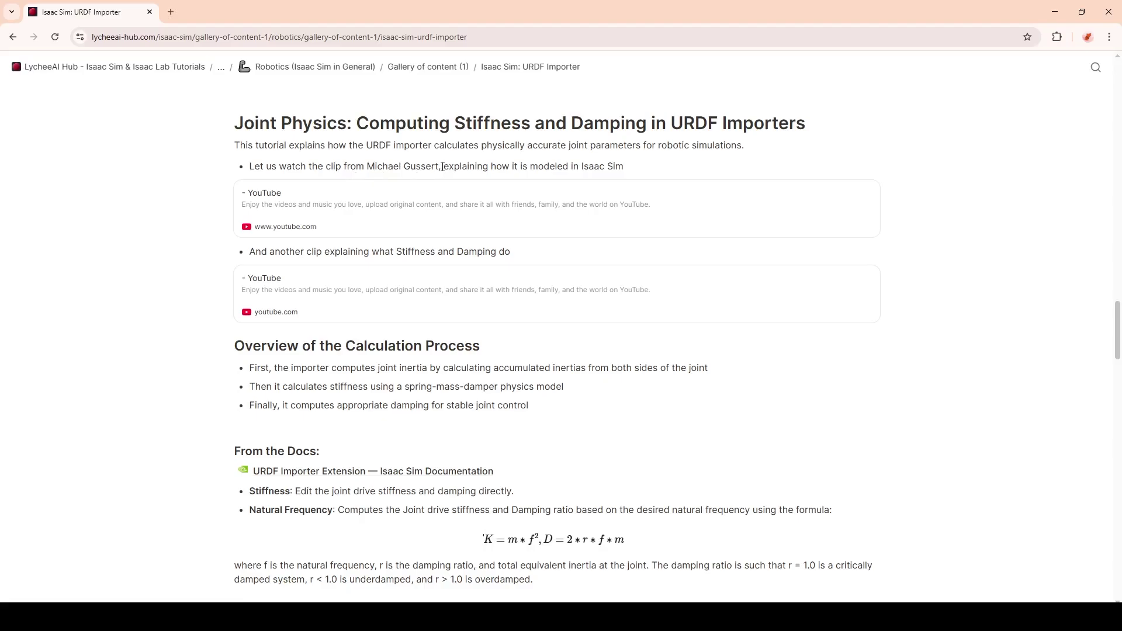
Play the tutorial's linked clip, return to Isaac Sim, and inspect the joints' Stiffness configuration and Elbow's target options before restoring Natural Frequency
click(267, 213)
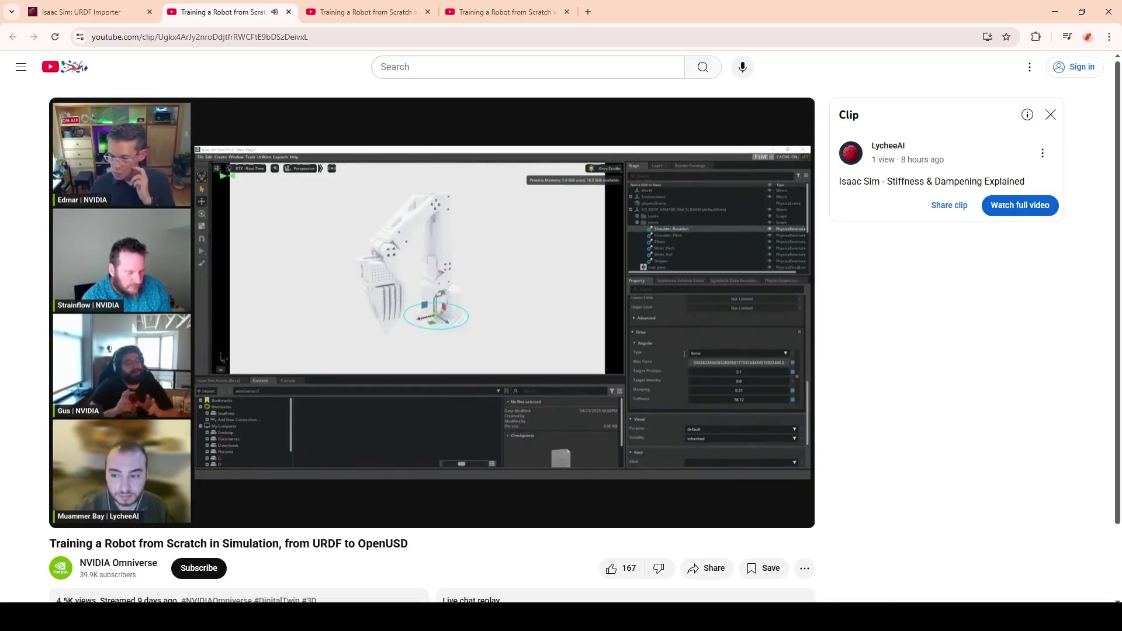
key(alt+Tab)
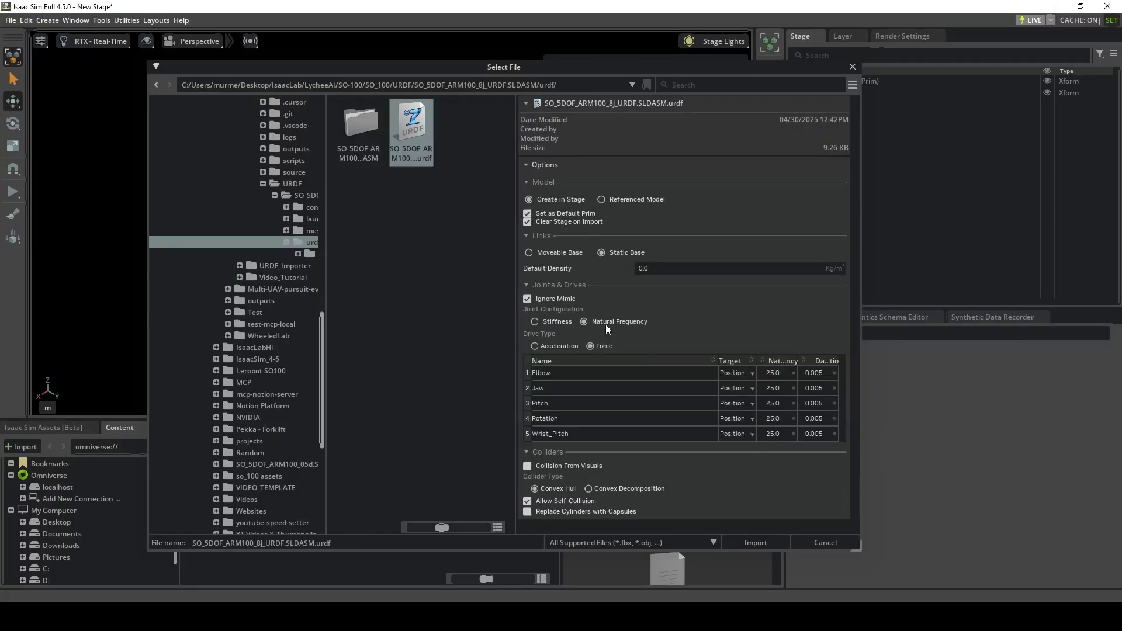
click(536, 322)
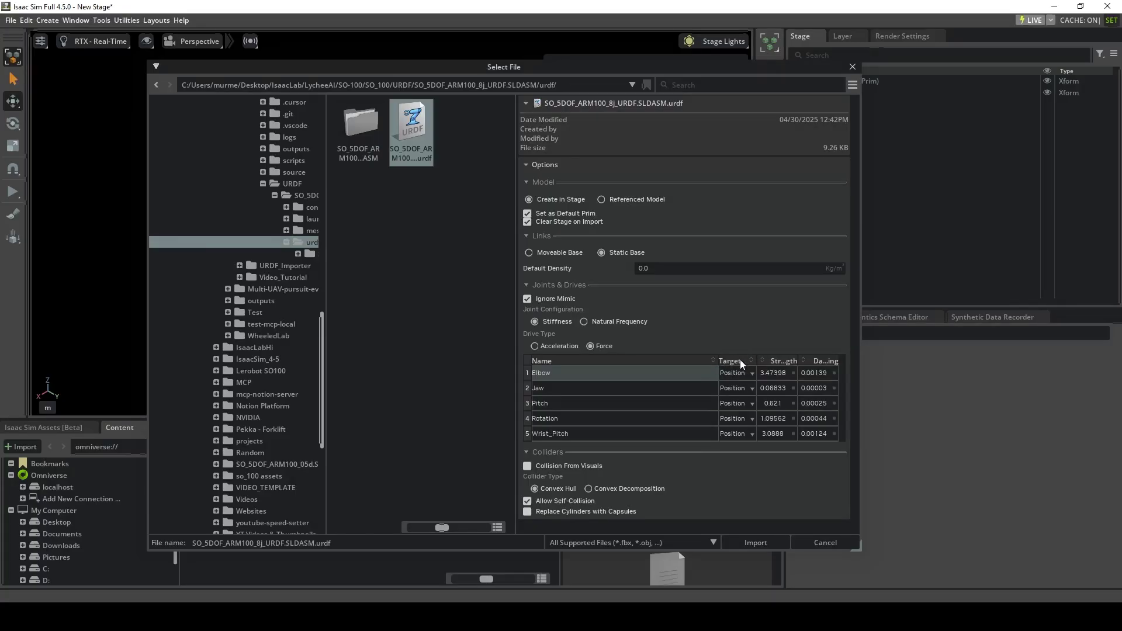
click(740, 374)
click(740, 372)
mouse_move(538, 323)
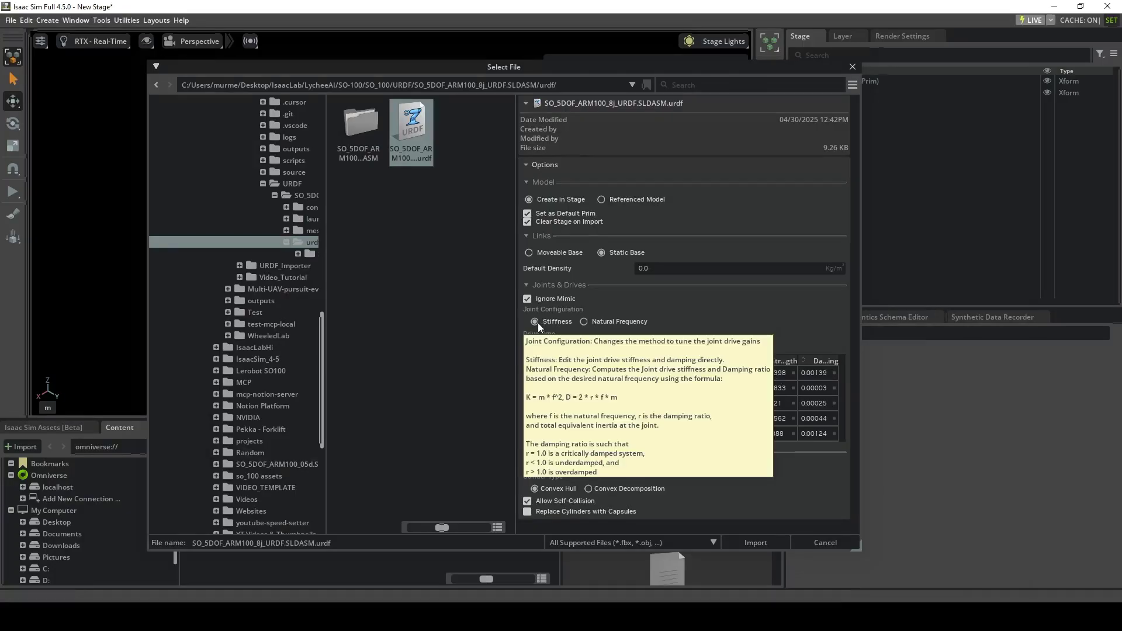
click(585, 322)
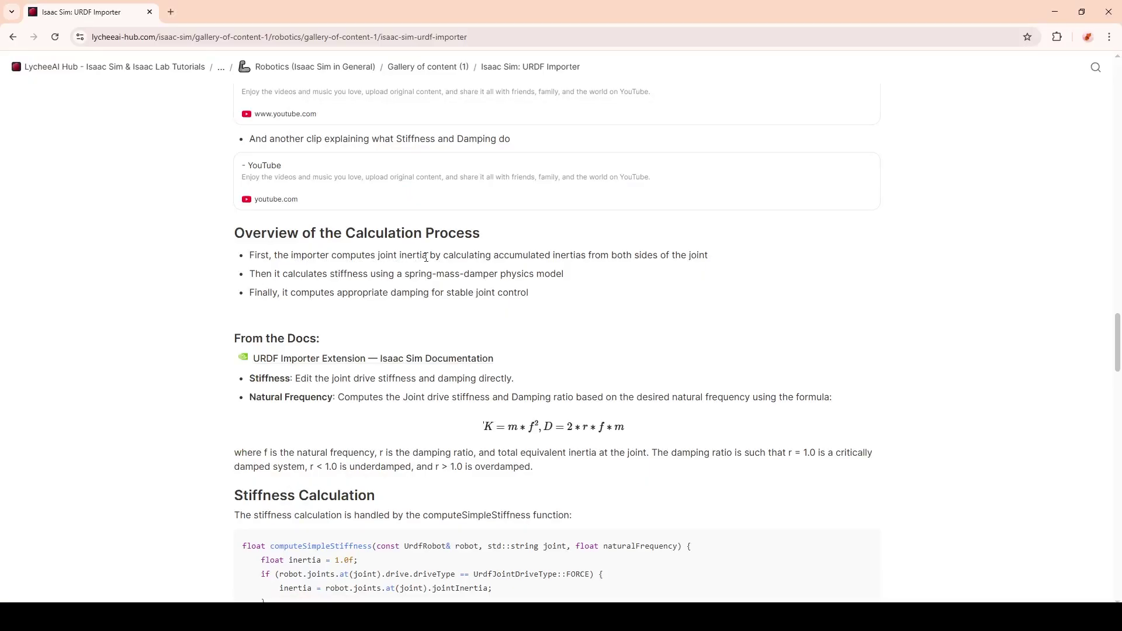
Switch to the tutorial page and read the Overview of the Calculation Process, From the Docs and Stiffness Calculation sections
double_click(568, 254)
click(592, 255)
scroll(227, 284, down, 1)
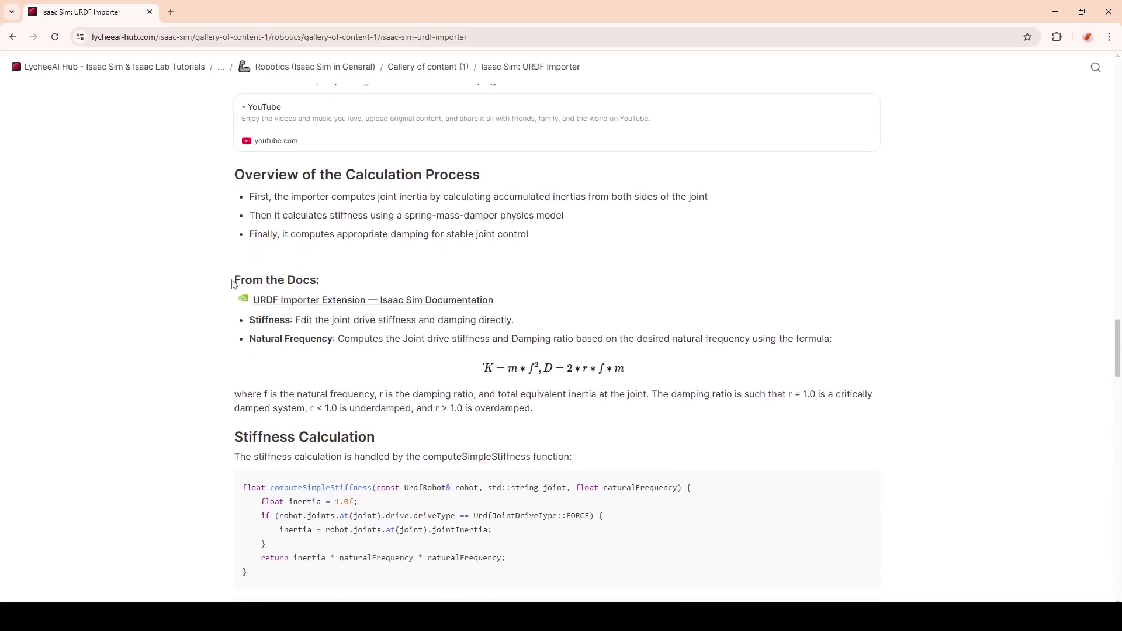
drag(233, 278, 460, 360)
click(460, 360)
scroll(458, 409, down, 2)
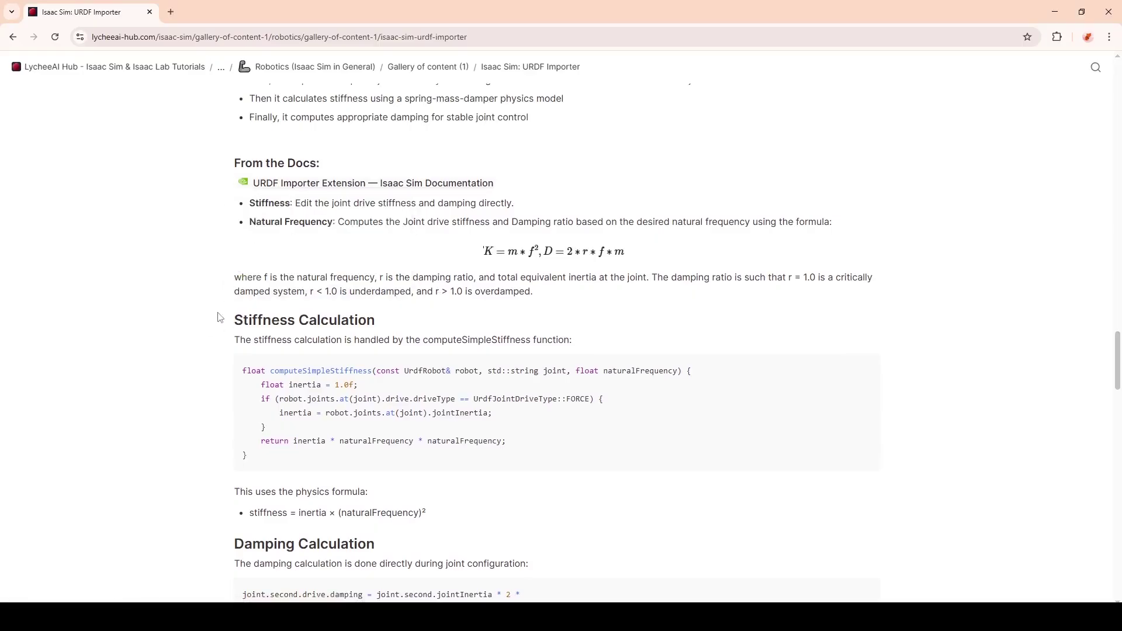
drag(225, 317, 293, 462)
click(293, 462)
scroll(274, 432, down, 2)
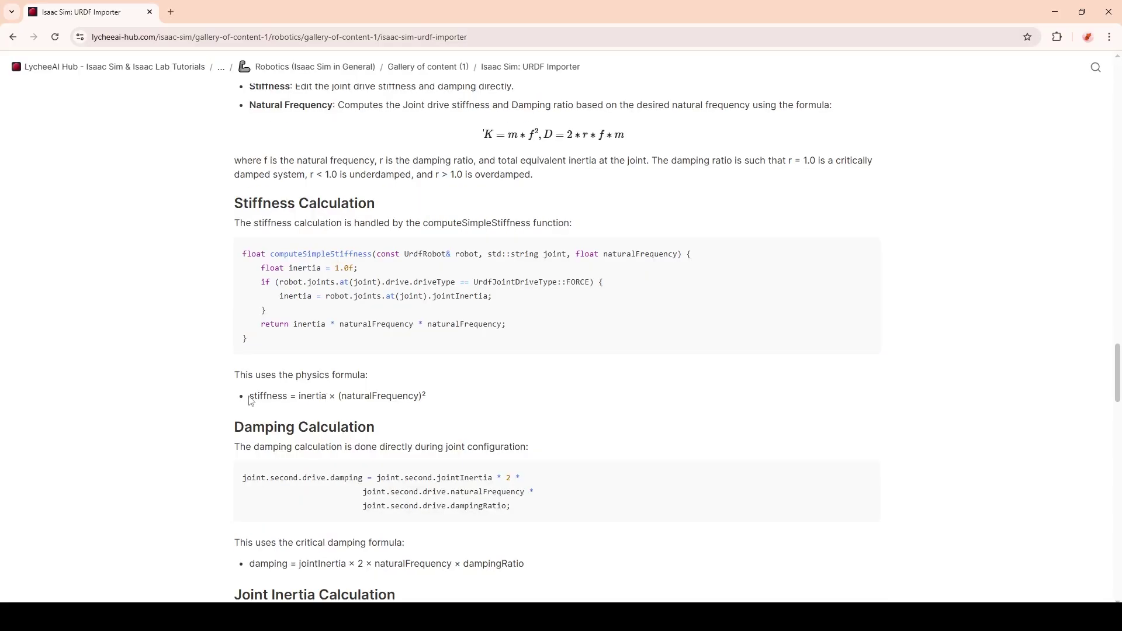
Read the Damping Calculation and Joint Inertia Calculation sections, highlighting how compute_accumulated_inertias traverses the joint tree
scroll(328, 450, down, 1)
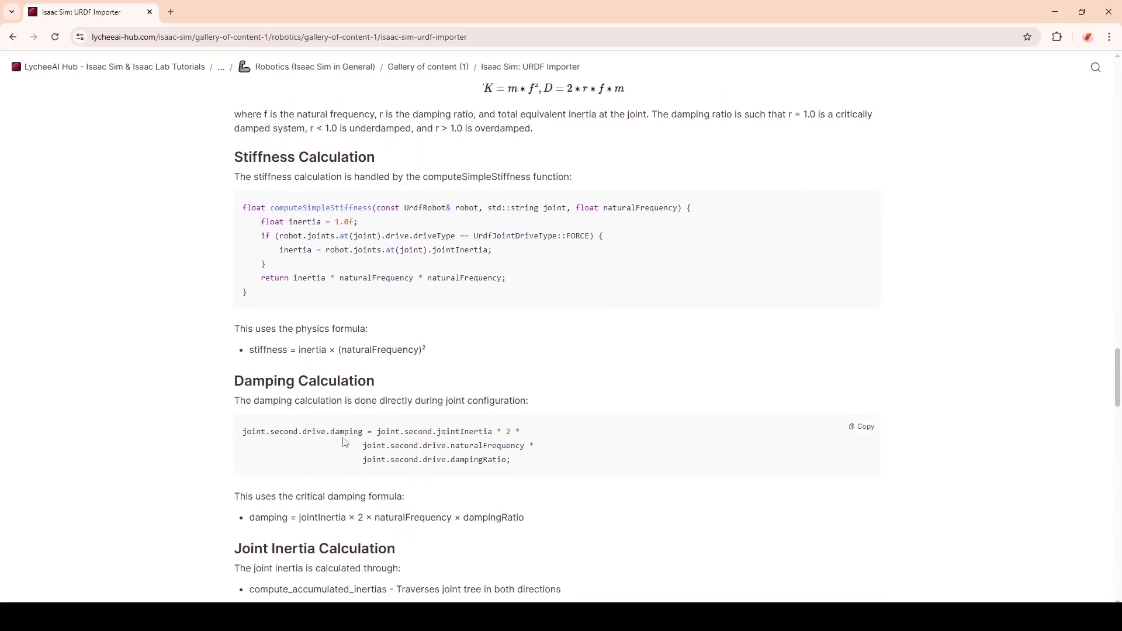
scroll(344, 442, up, 1)
scroll(324, 528, down, 6)
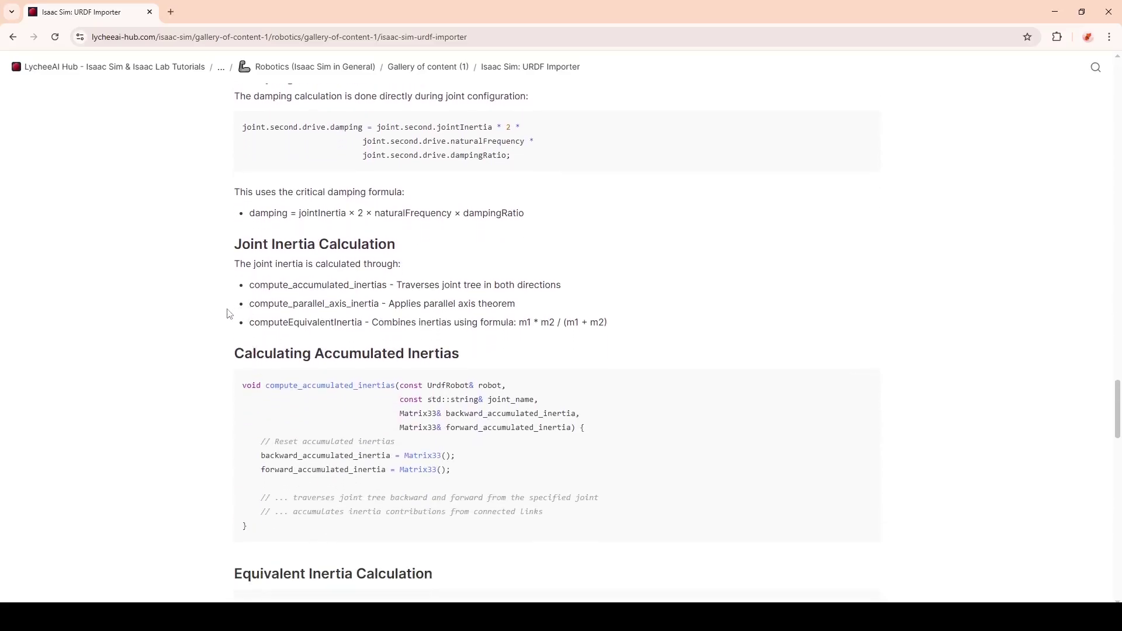
drag(398, 286, 459, 283)
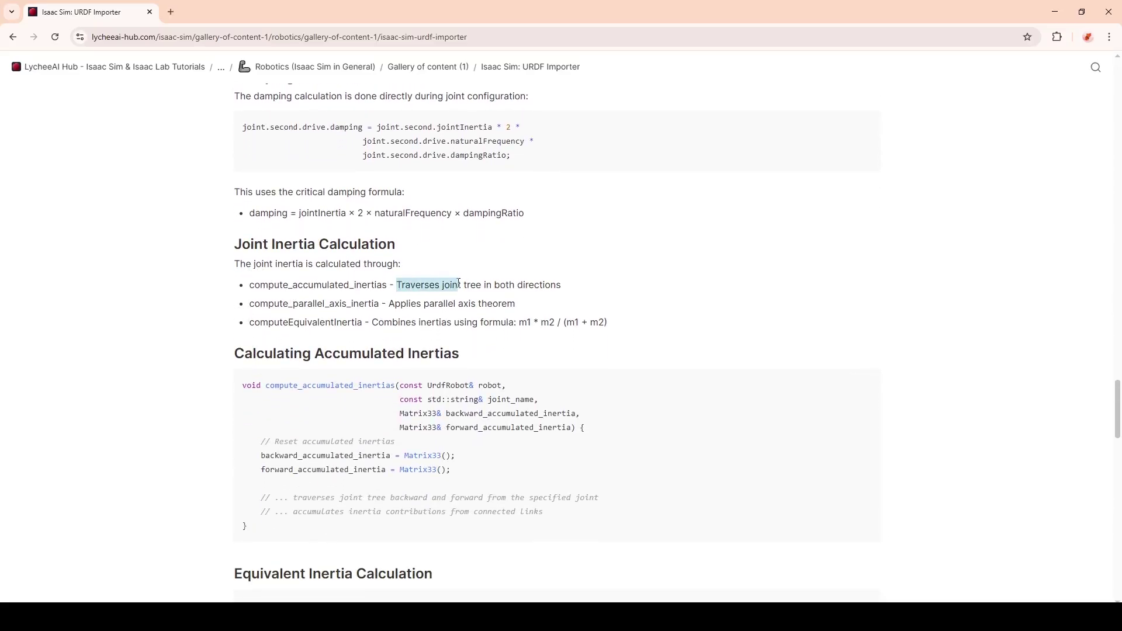
click(454, 288)
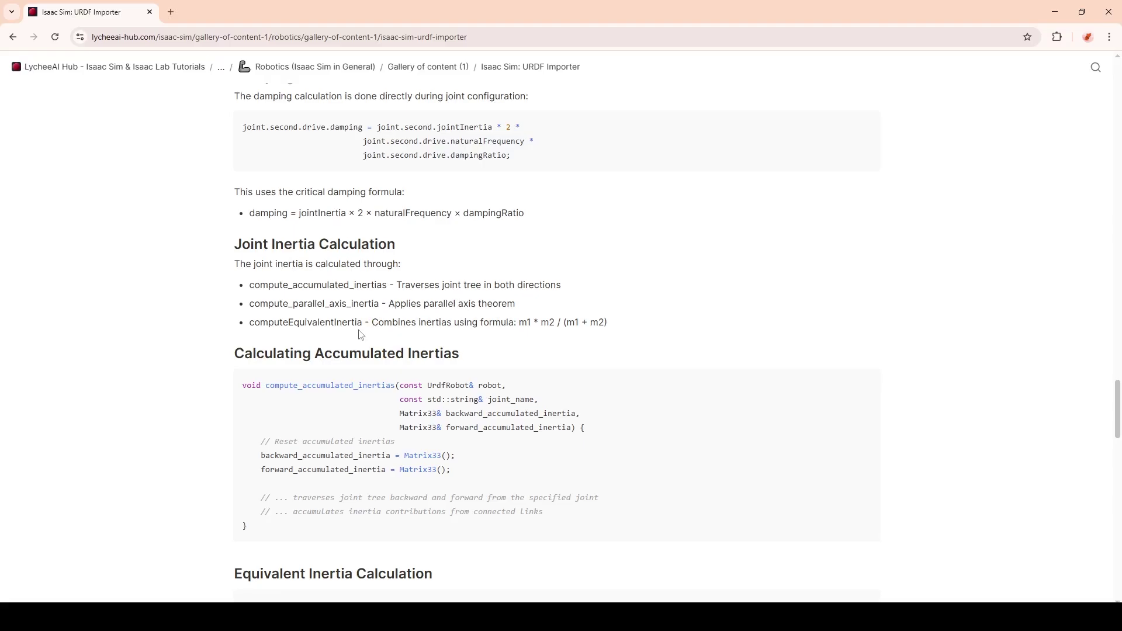
Review the Unit Conversion section, highlighting the angular frequency, conversion formula, GUI display and 57.3 multiplier notes
scroll(528, 323, down, 7)
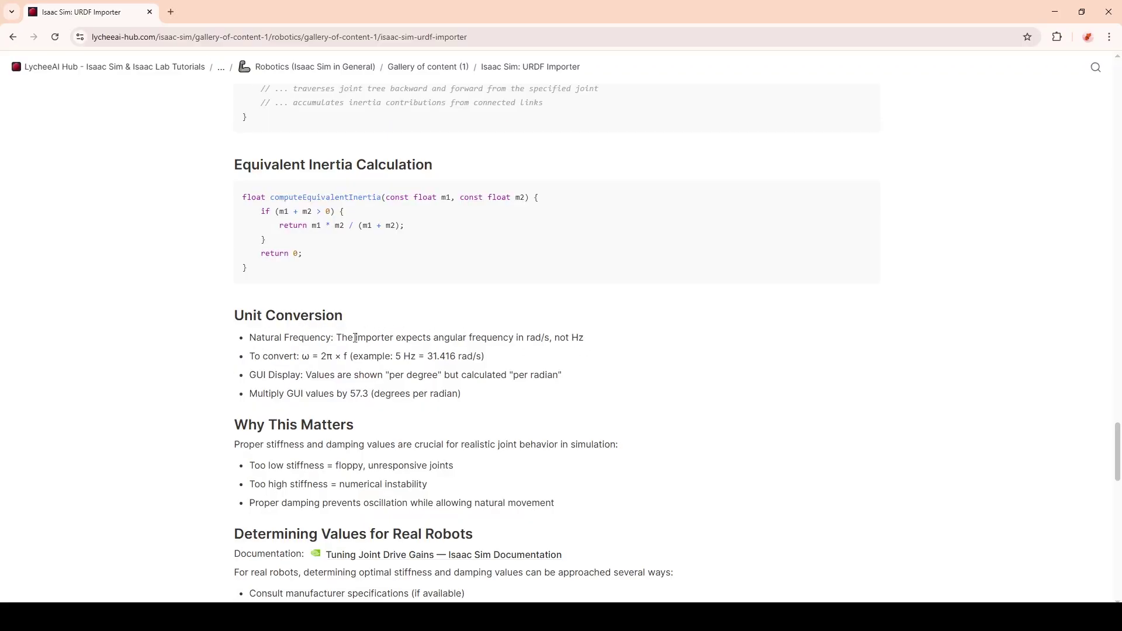
drag(434, 339, 548, 340)
click(547, 340)
drag(251, 358, 490, 357)
click(490, 357)
drag(250, 378, 302, 377)
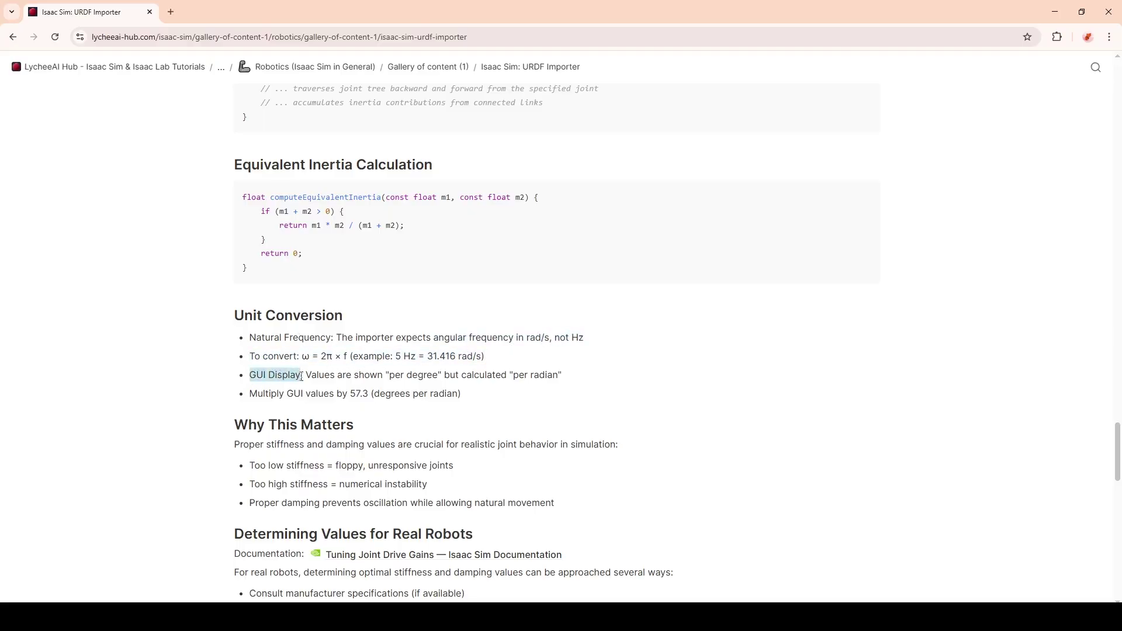
drag(387, 376, 442, 379)
click(377, 402)
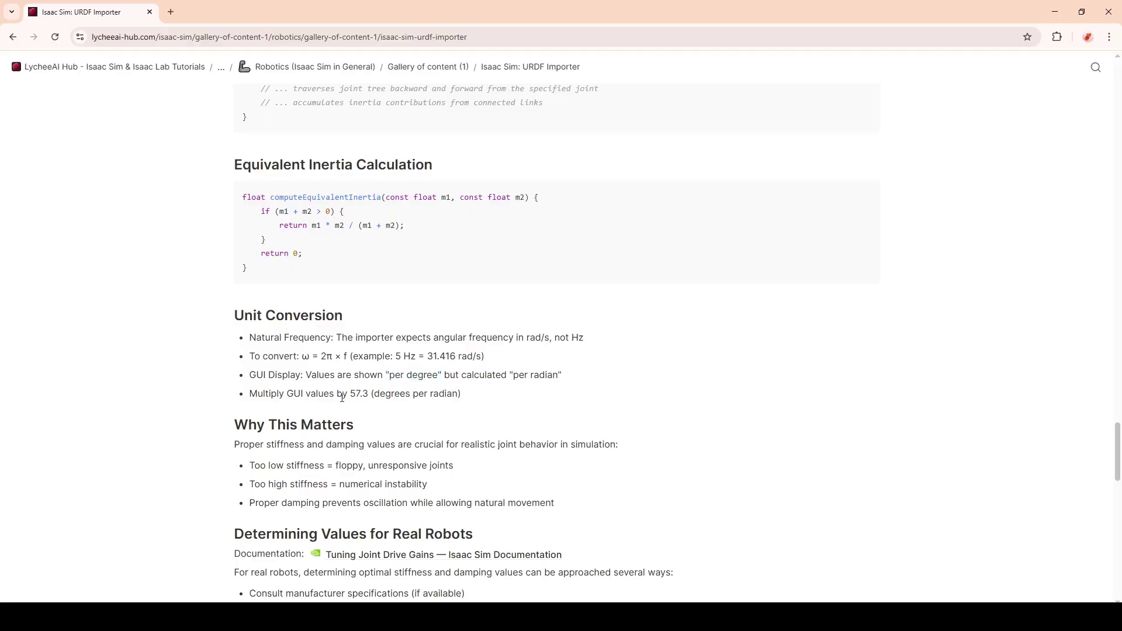
drag(351, 397, 367, 399)
click(367, 399)
Read the Why This Matters section, highlighting the effects of too low and too high stiffness
scroll(482, 474, down, 3)
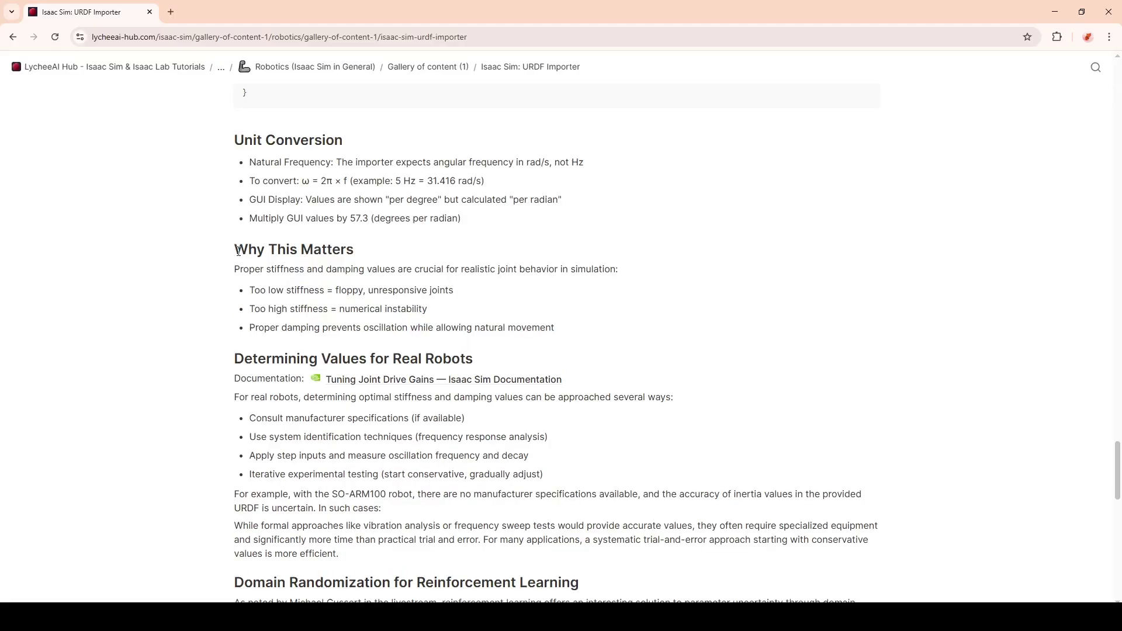
drag(370, 291, 460, 294)
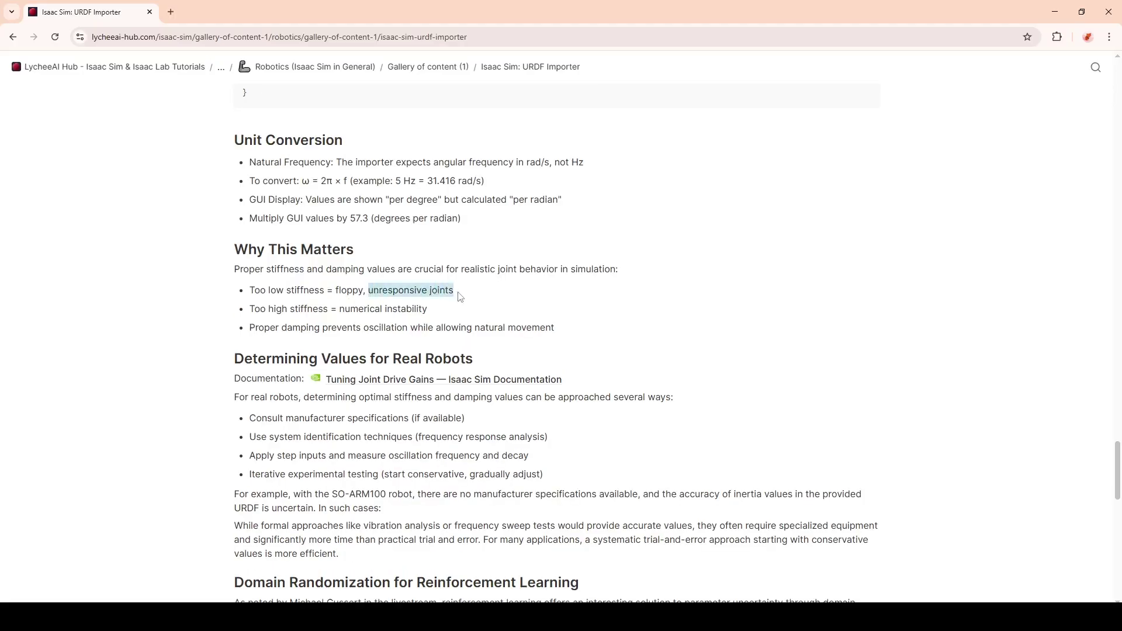
click(413, 304)
drag(339, 308, 412, 314)
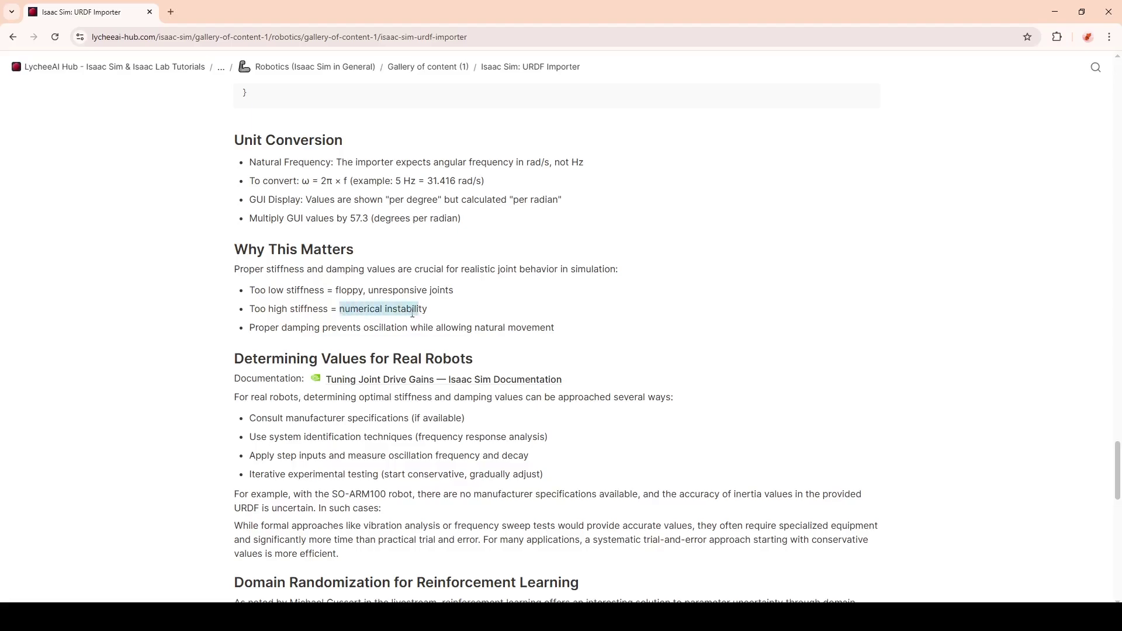
click(412, 314)
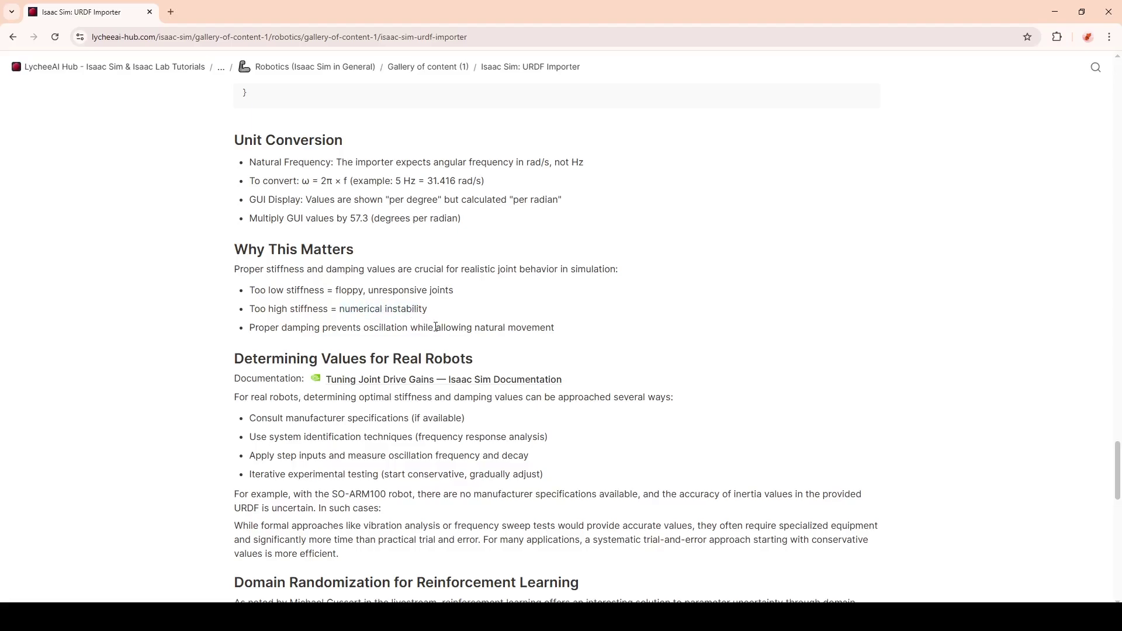
Open the linked Tuning Joint Drive Gains documentation in a new tab, examine its Position Drive tuning procedure, and return to the tutorial
middle_click(435, 380)
scroll(350, 351, down, 2)
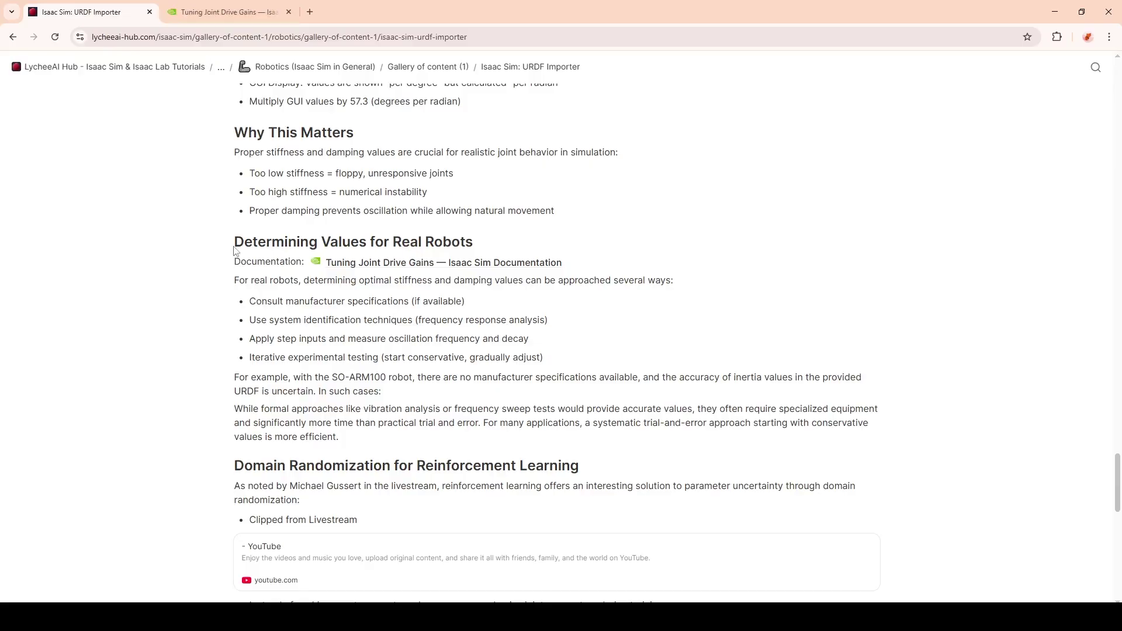
key(ctrl+Tab)
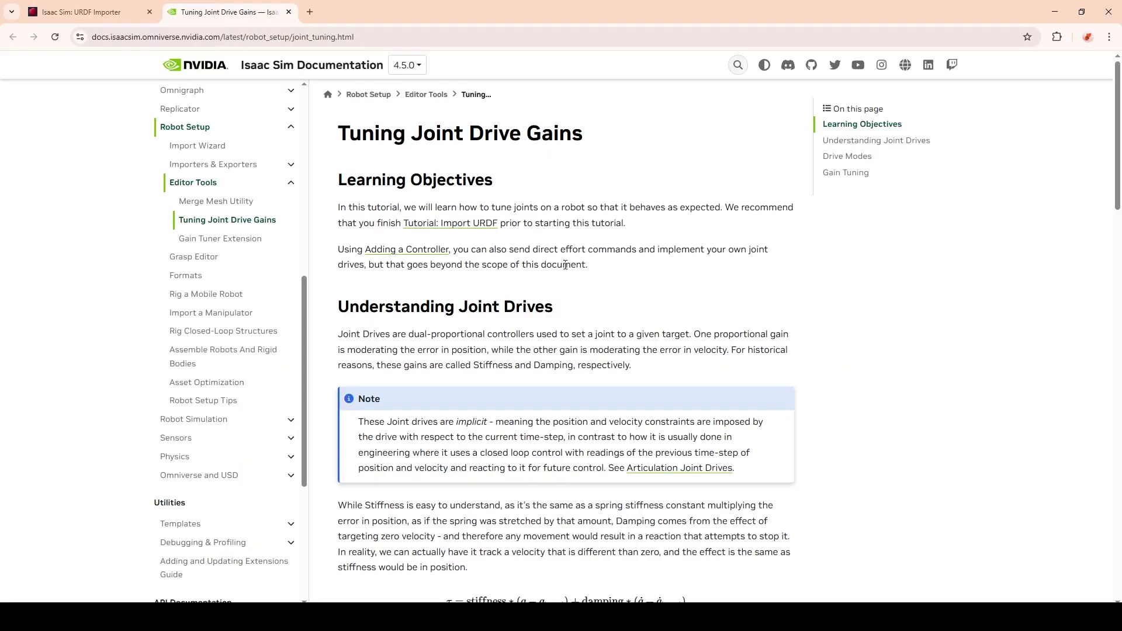
scroll(439, 187, down, 12)
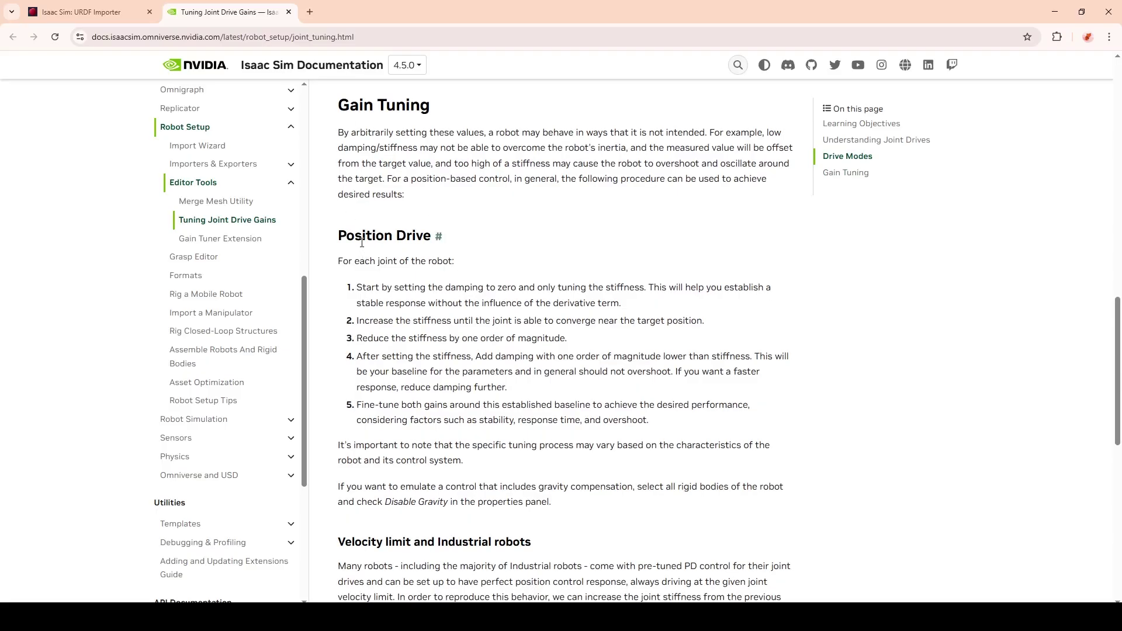
key(ctrl+Tab)
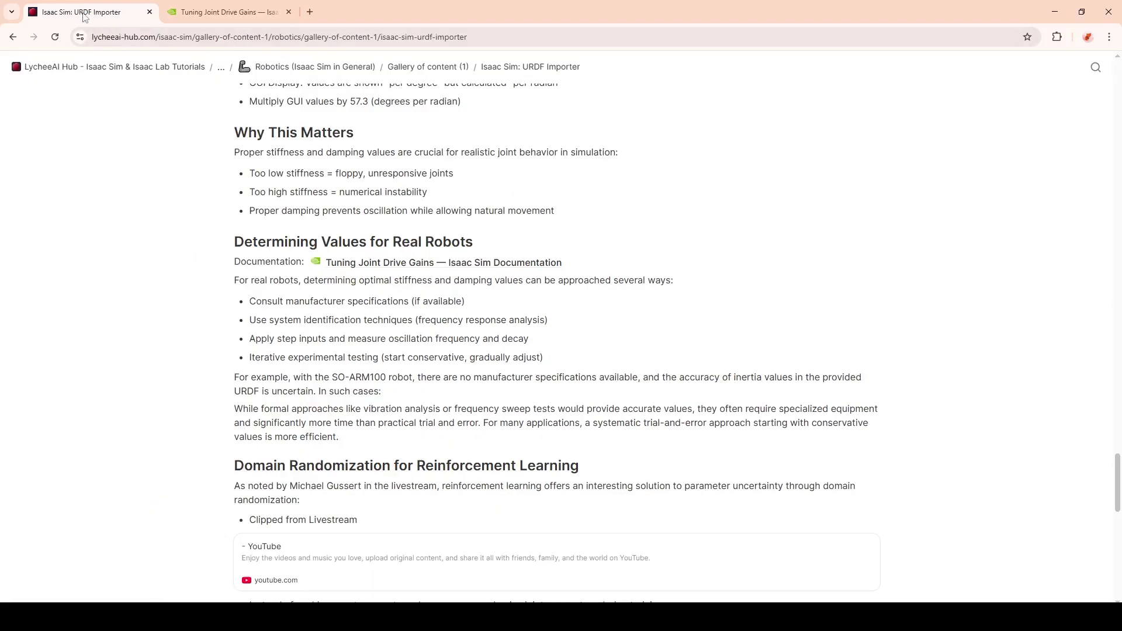
Read the Determining Values for Real Robots section, highlighting its approaches and the note about the SO-ARM100's manufacturer specifications
double_click(368, 302)
click(364, 303)
drag(253, 340, 326, 340)
click(365, 345)
drag(251, 358, 377, 363)
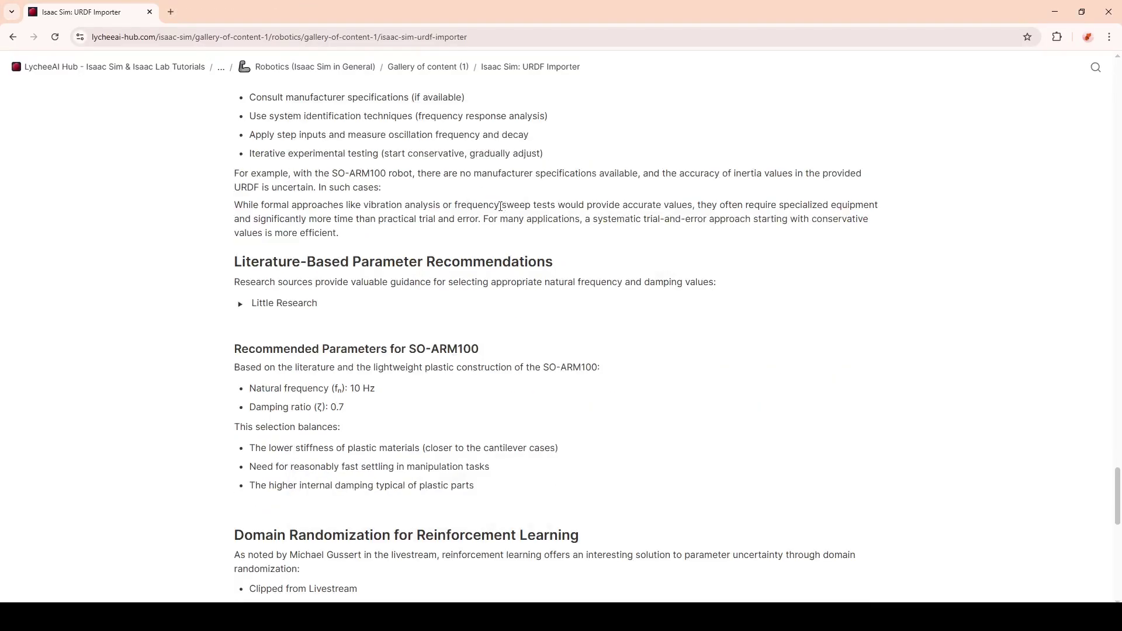
drag(535, 173, 625, 174)
click(626, 174)
Expand and collapse the Little Research sources, then examine the recommended natural frequency and damping ratio for the SO-ARM100
click(240, 304)
scroll(501, 293, down, 1)
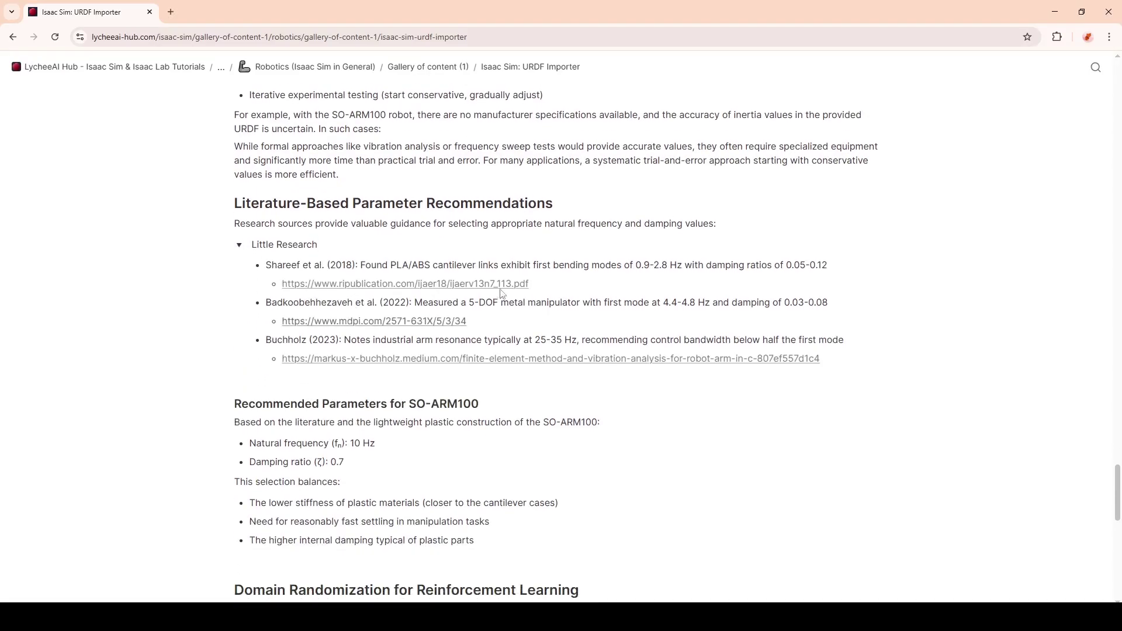
click(240, 245)
scroll(298, 291, down, 1)
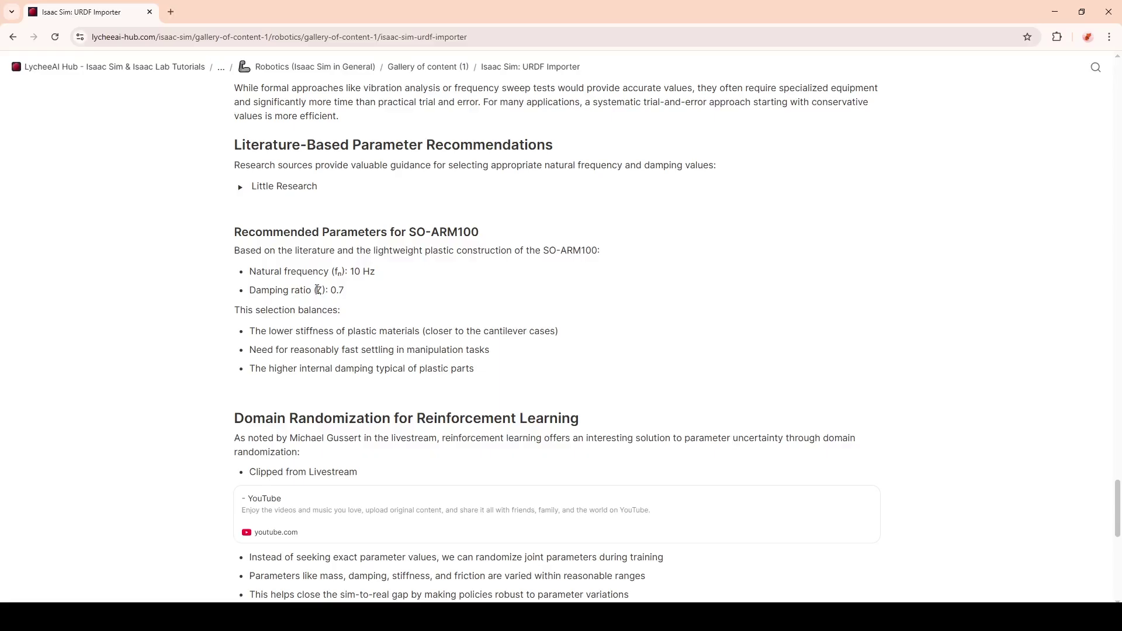
scroll(318, 290, down, 1)
drag(352, 212, 358, 238)
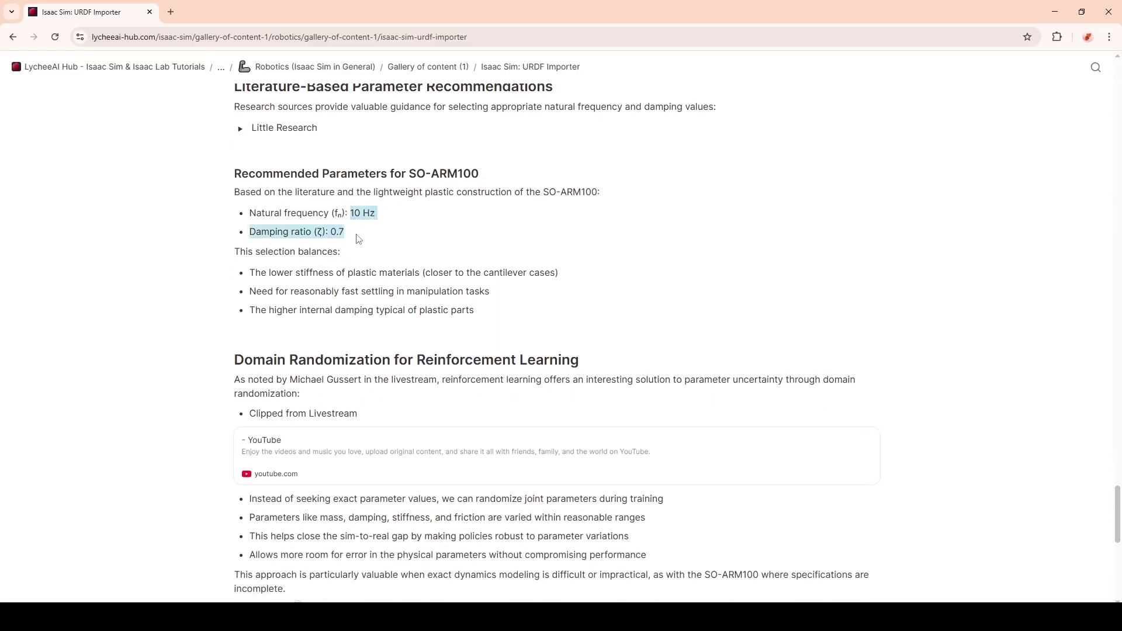
click(358, 237)
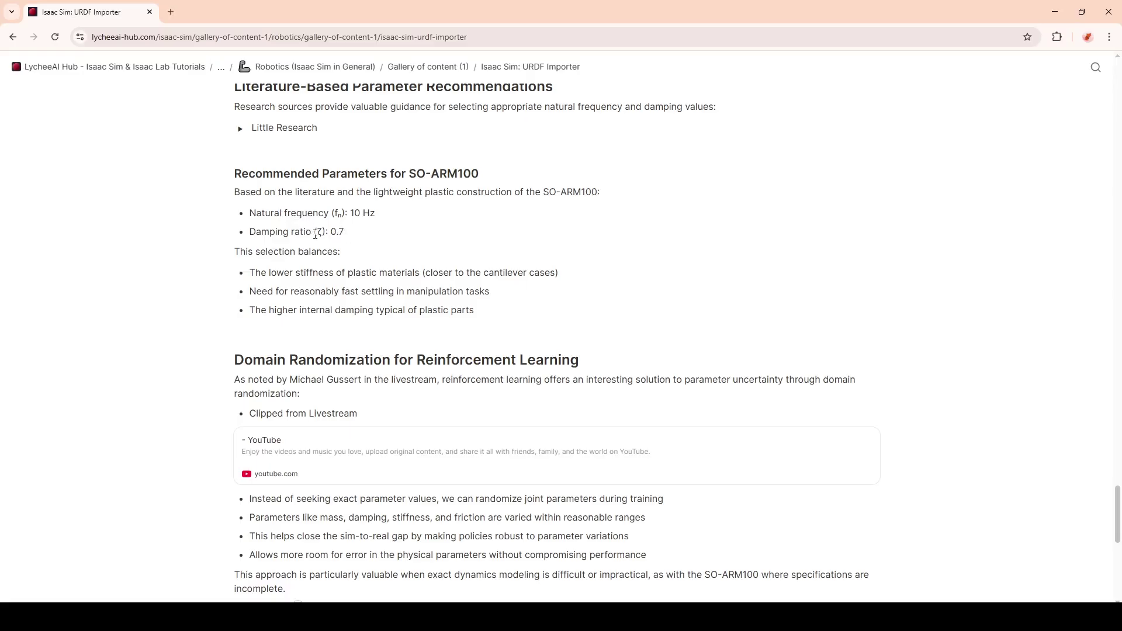
In Isaac Sim's URDF import options, set the natural frequency to 10 and the damping ratio to 0.8 for all joints
key(alt+Tab)
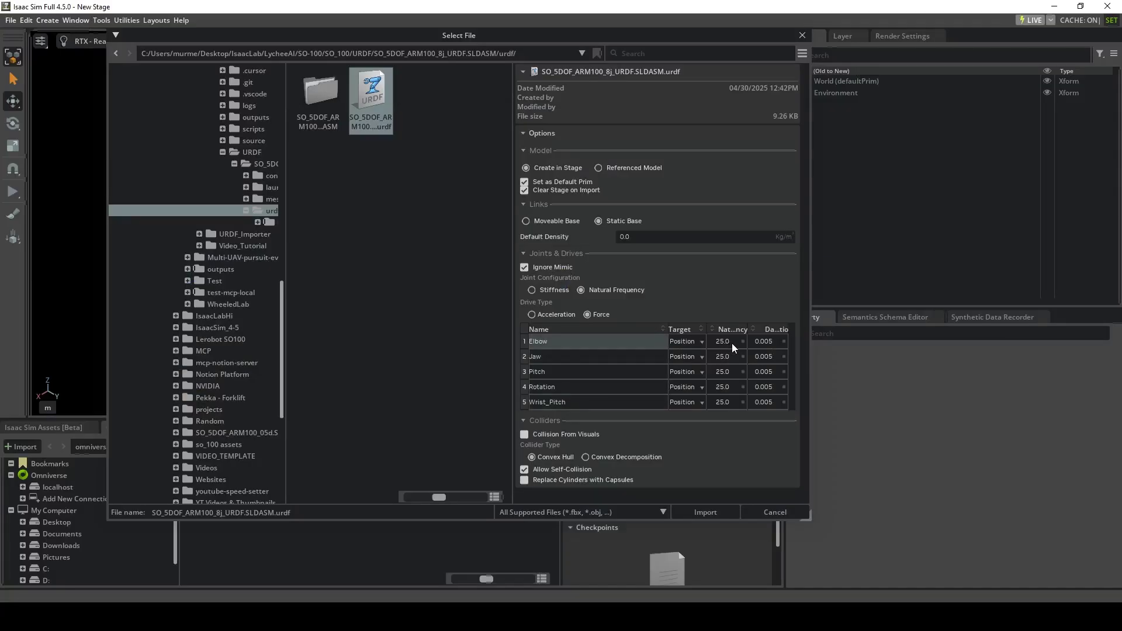
scroll(562, 395, down, 1)
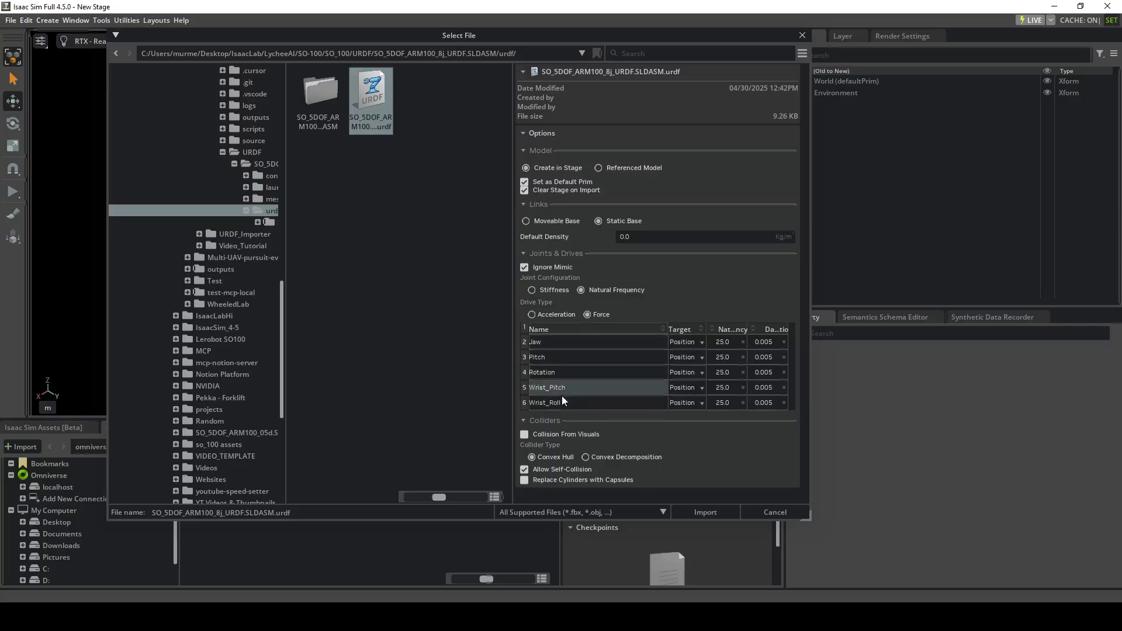
scroll(556, 406, up, 1)
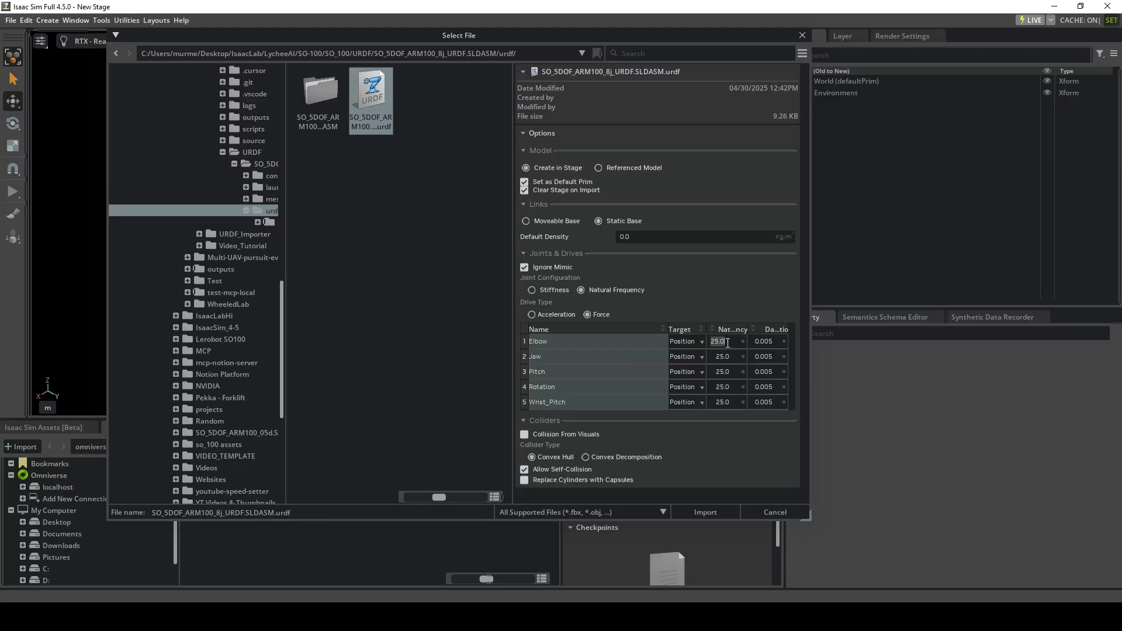
text(10)
key(Tab)
text(0.8)
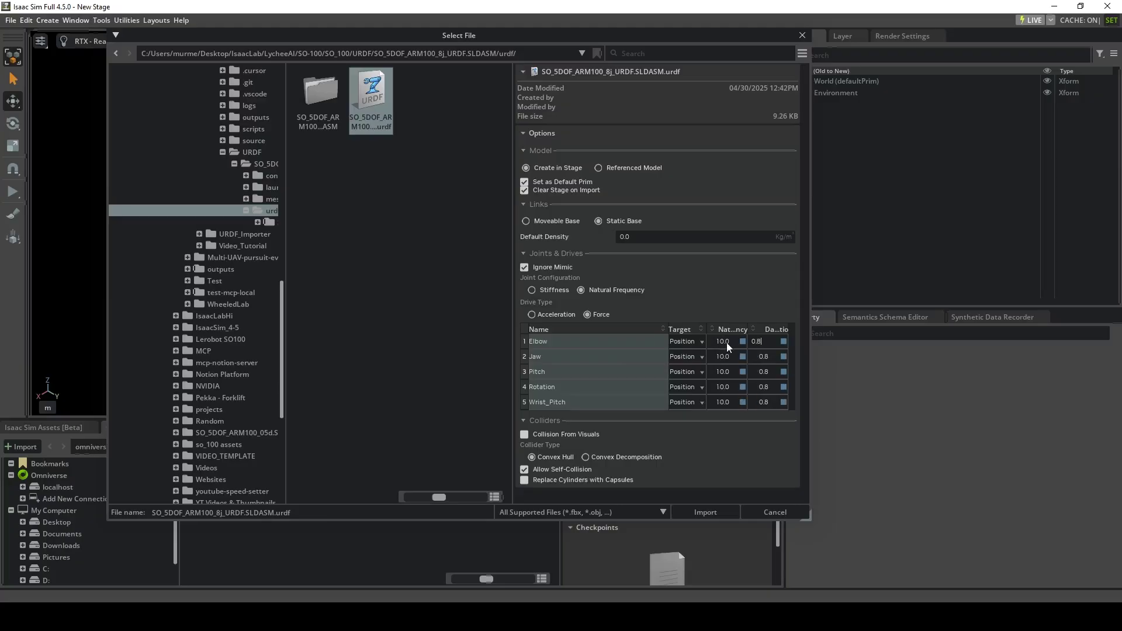
Return to the tutorial's Domain Randomization for Reinforcement Learning section, watch its linked livestream clip, and come back to the tutorial
key(alt+Tab)
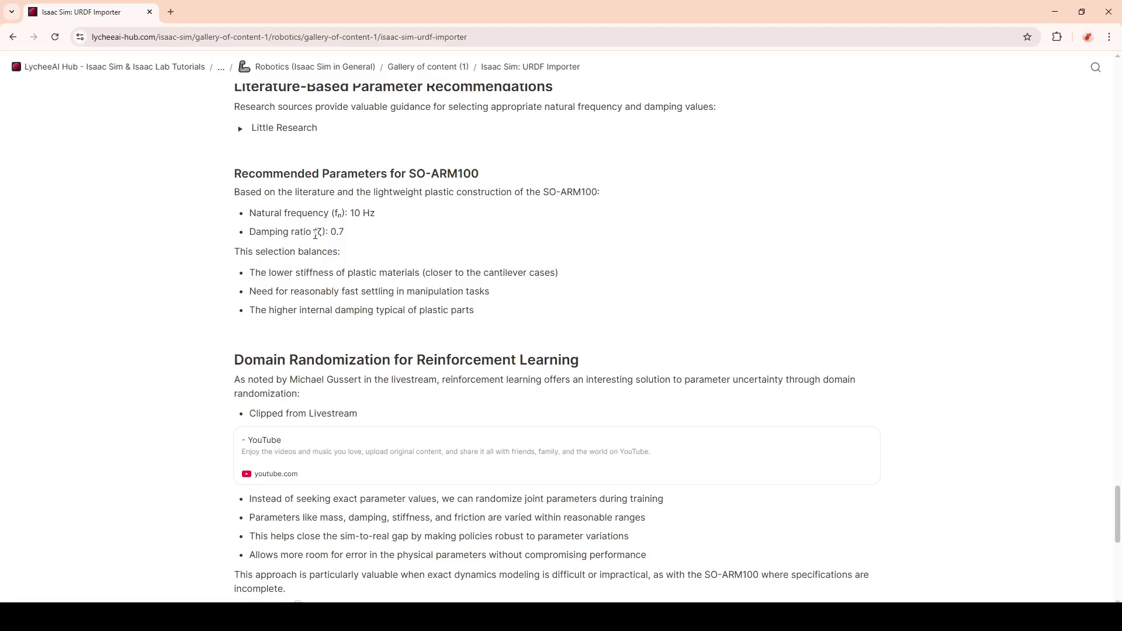
scroll(643, 342, down, 4)
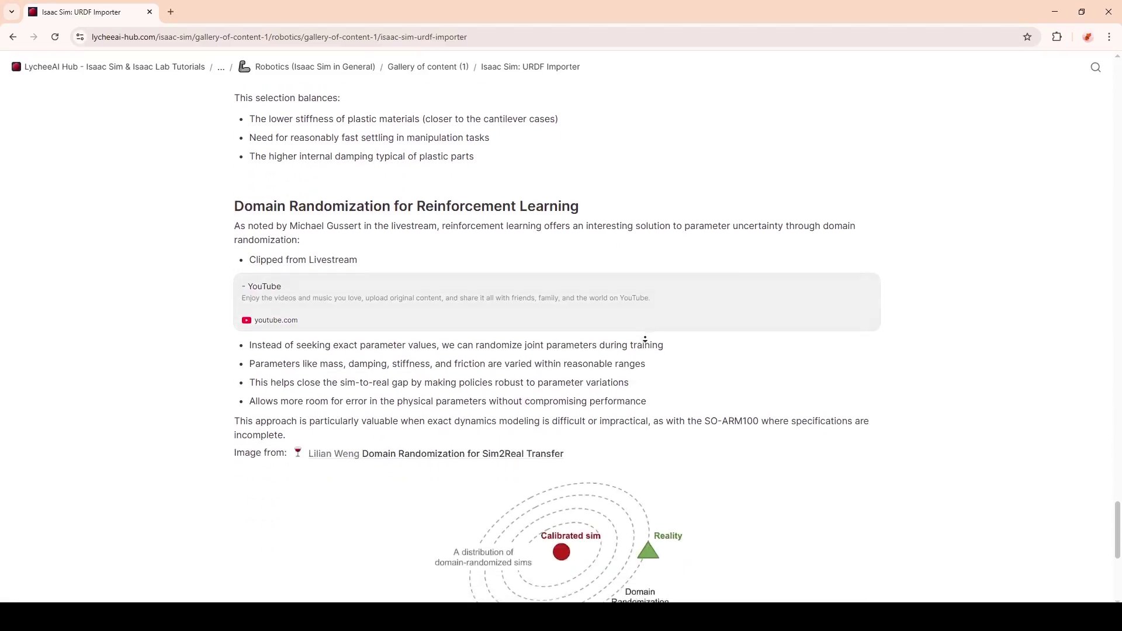
scroll(645, 339, down, 1)
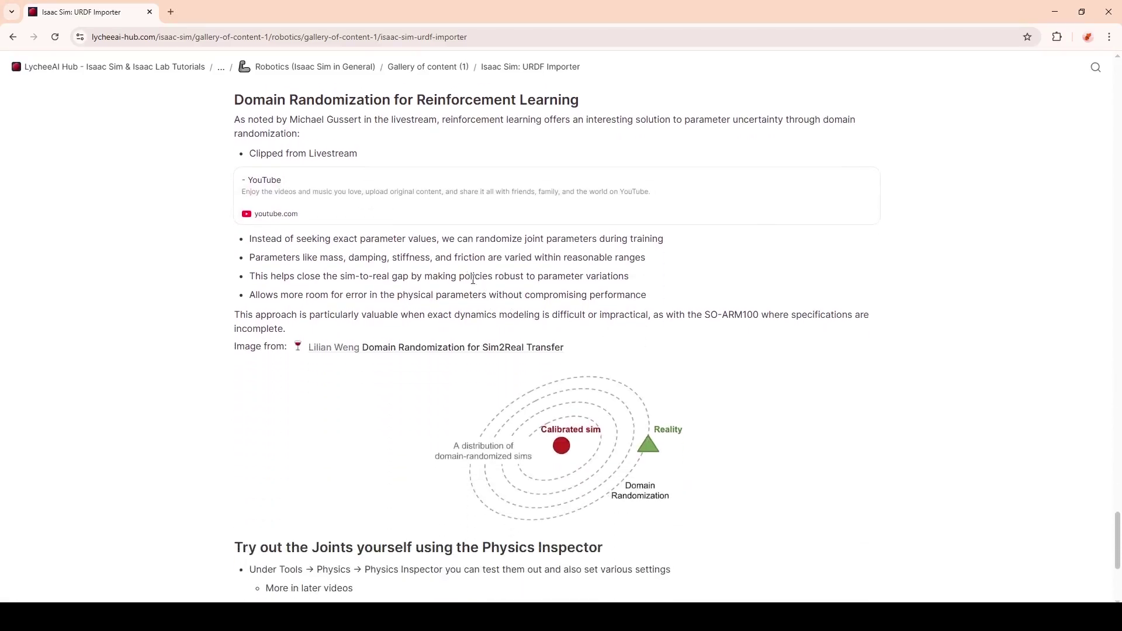
click(403, 212)
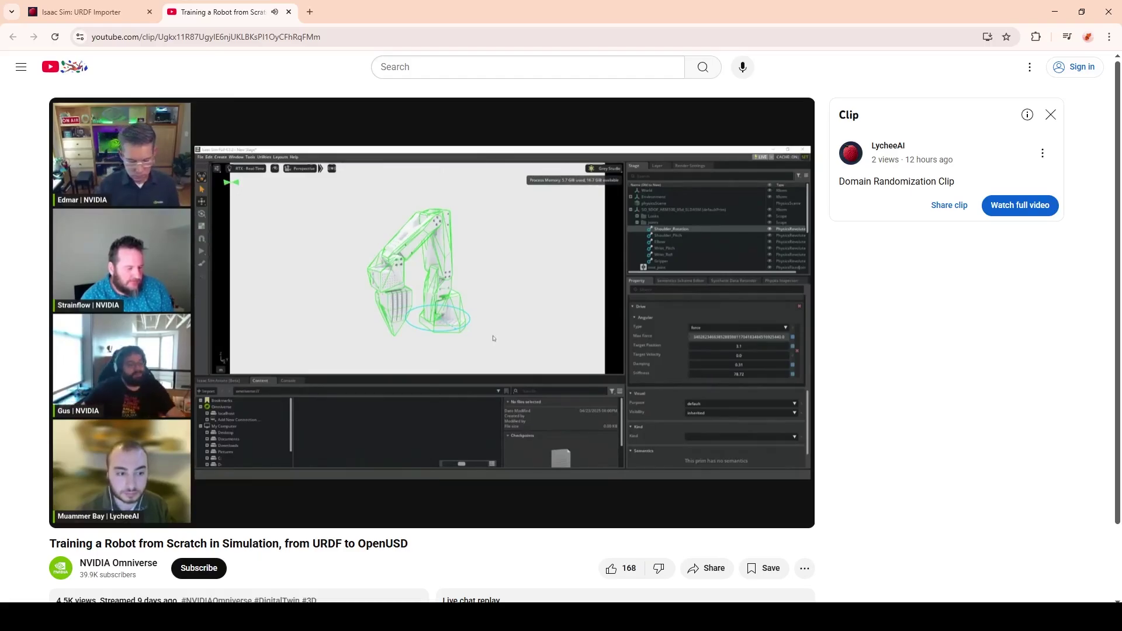
key(ctrl+Tab)
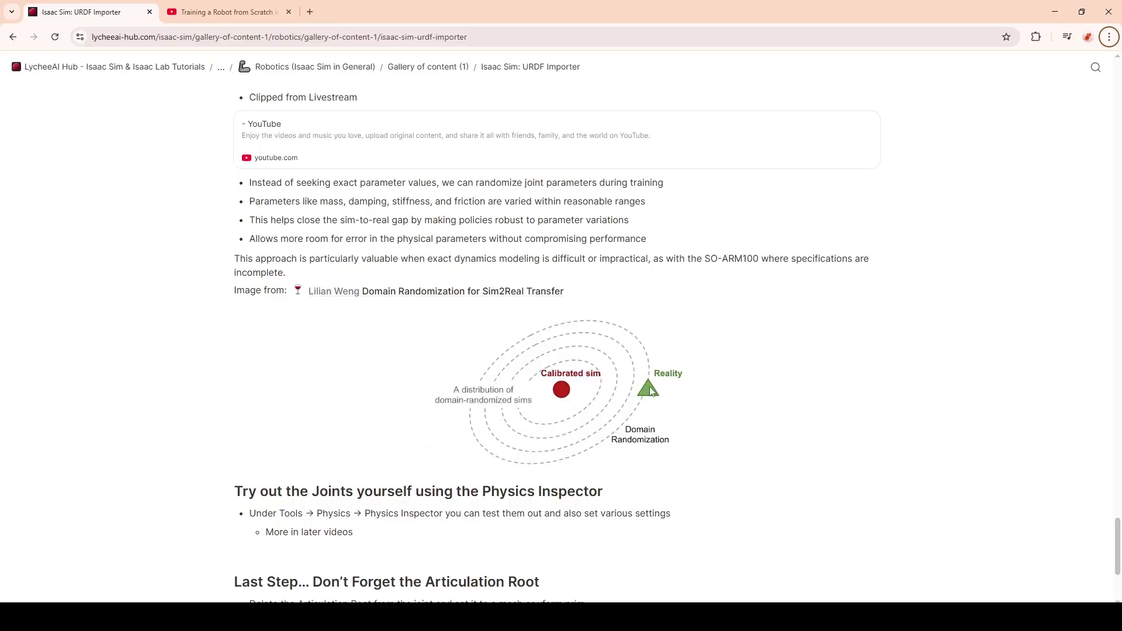
Read the domain randomization bullet points, highlighting parameters such as mass and damping
double_click(331, 202)
double_click(369, 203)
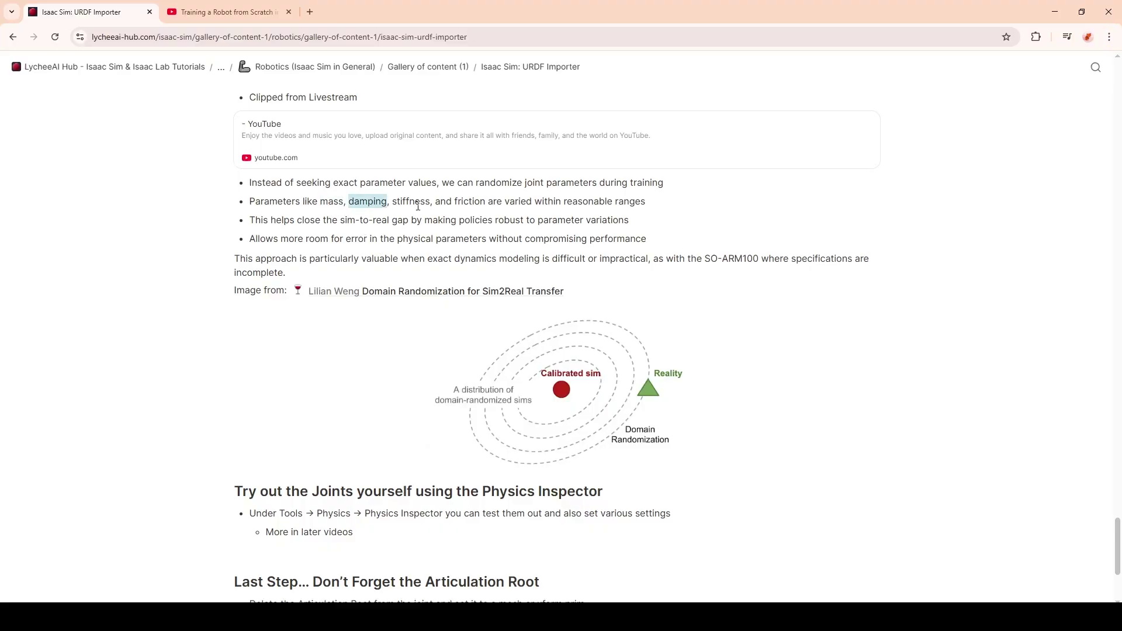
click(461, 202)
Switch to Isaac Sim, import the configured SO-ARM100 URDF, and light the viewport with the Grey Studio rig
key(alt+Tab)
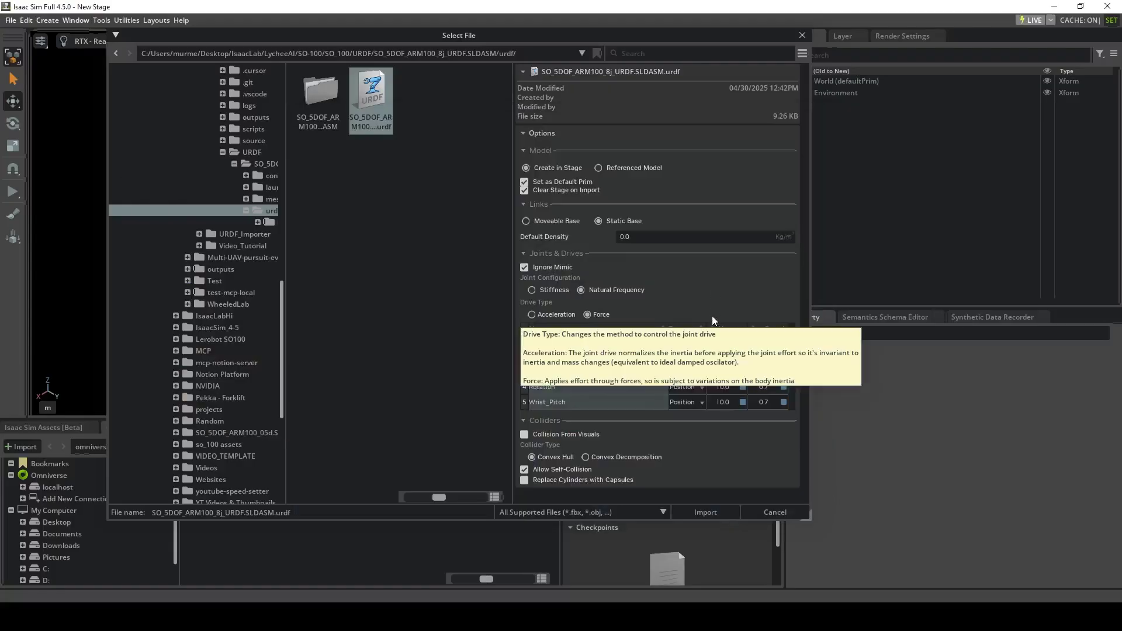
click(706, 512)
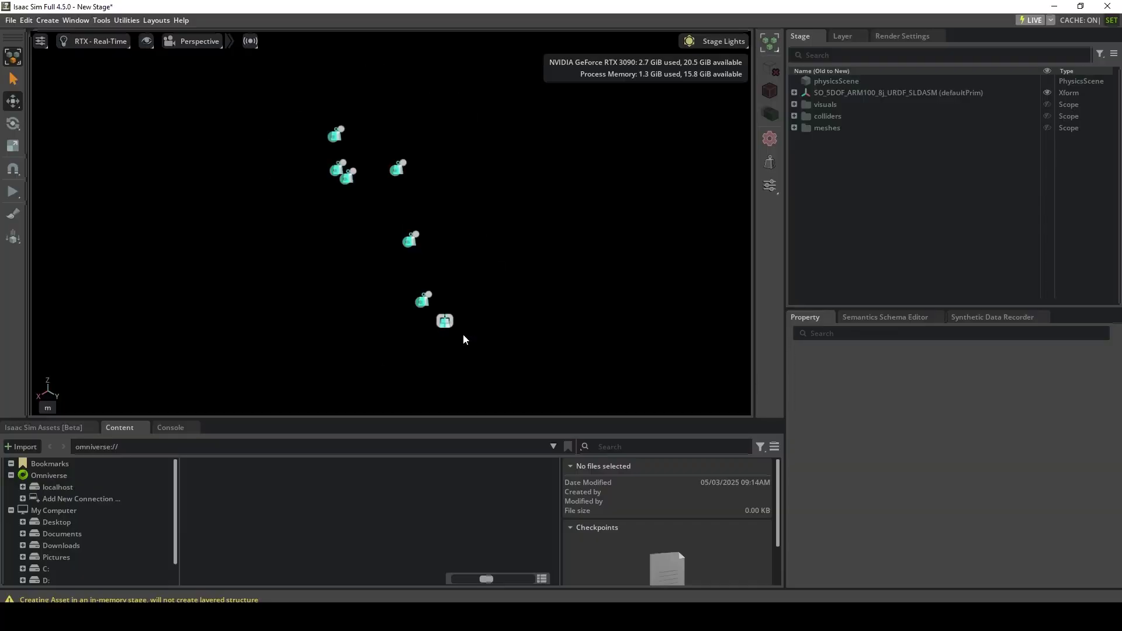
click(690, 43)
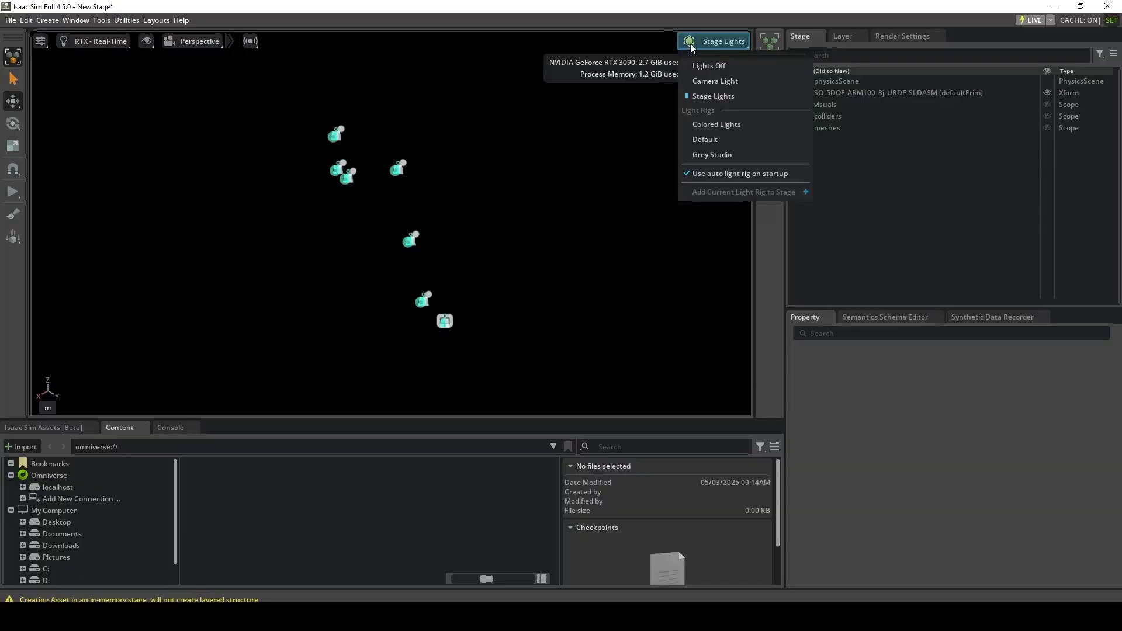
click(712, 154)
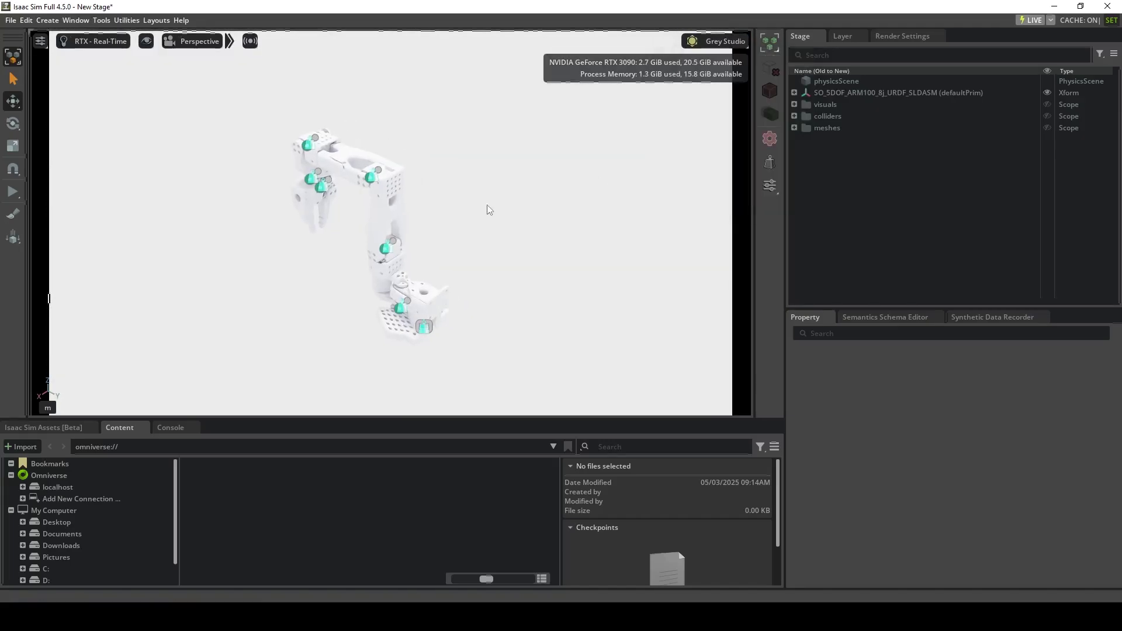
scroll(604, 203, up, 5)
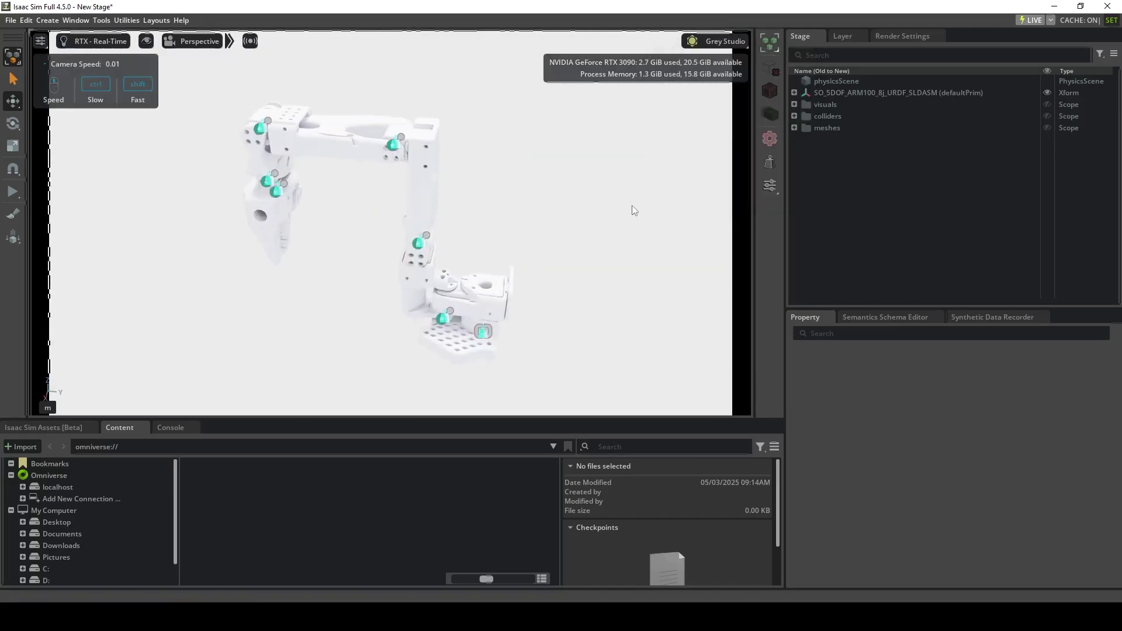
Examine the imported robot's hierarchy: its Looks materials, the Rotation, Pitch and Elbow joints, and the root_joint properties
click(817, 94)
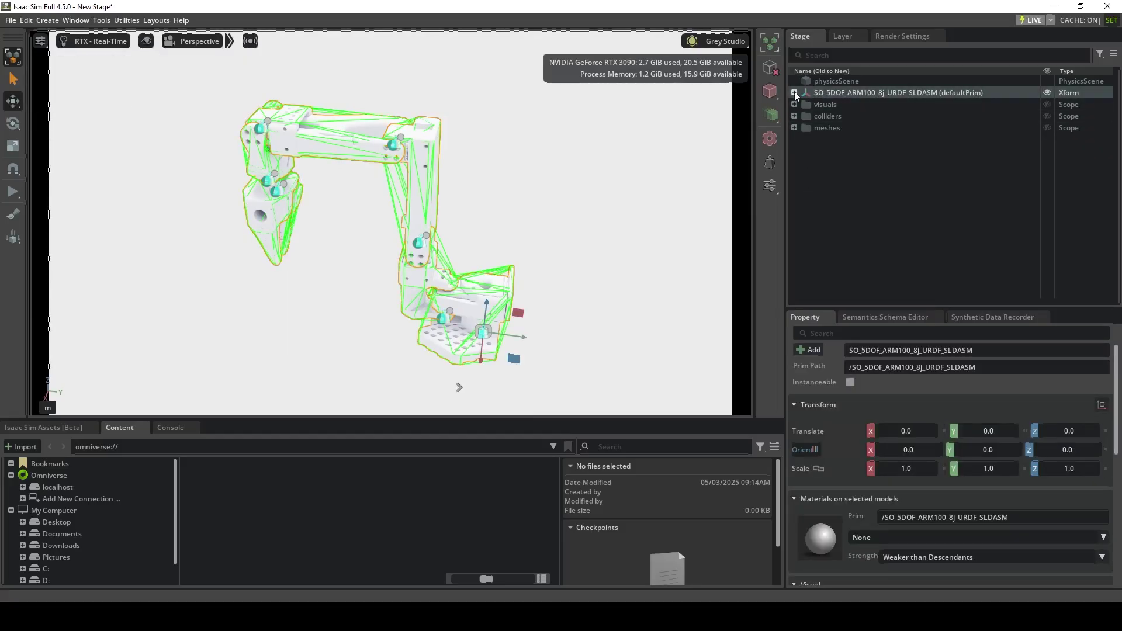
click(794, 93)
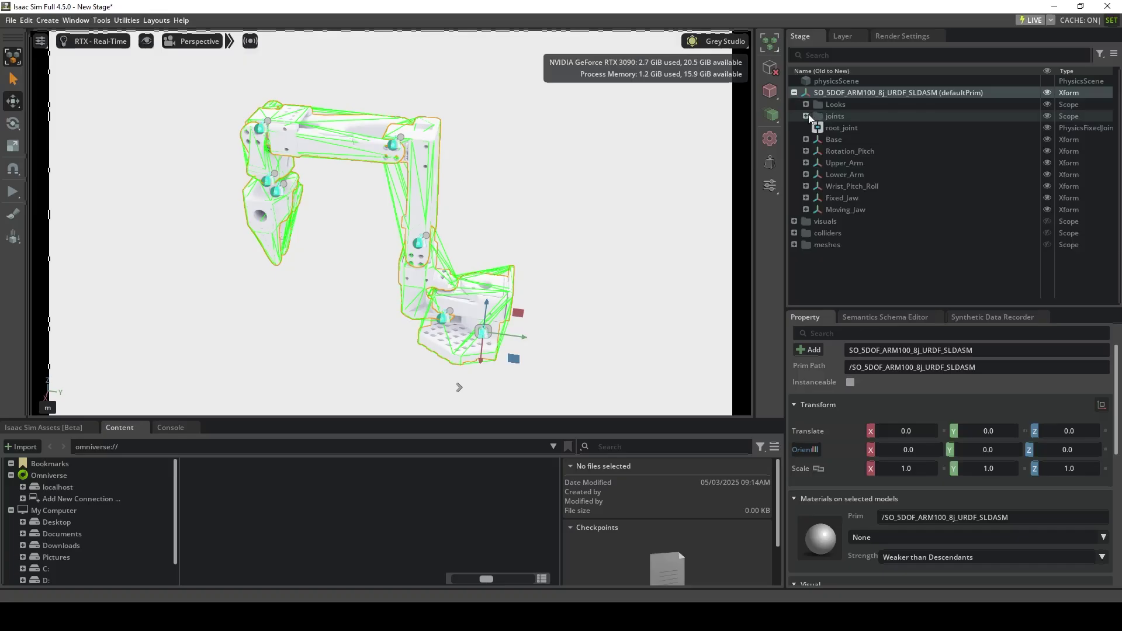
click(806, 104)
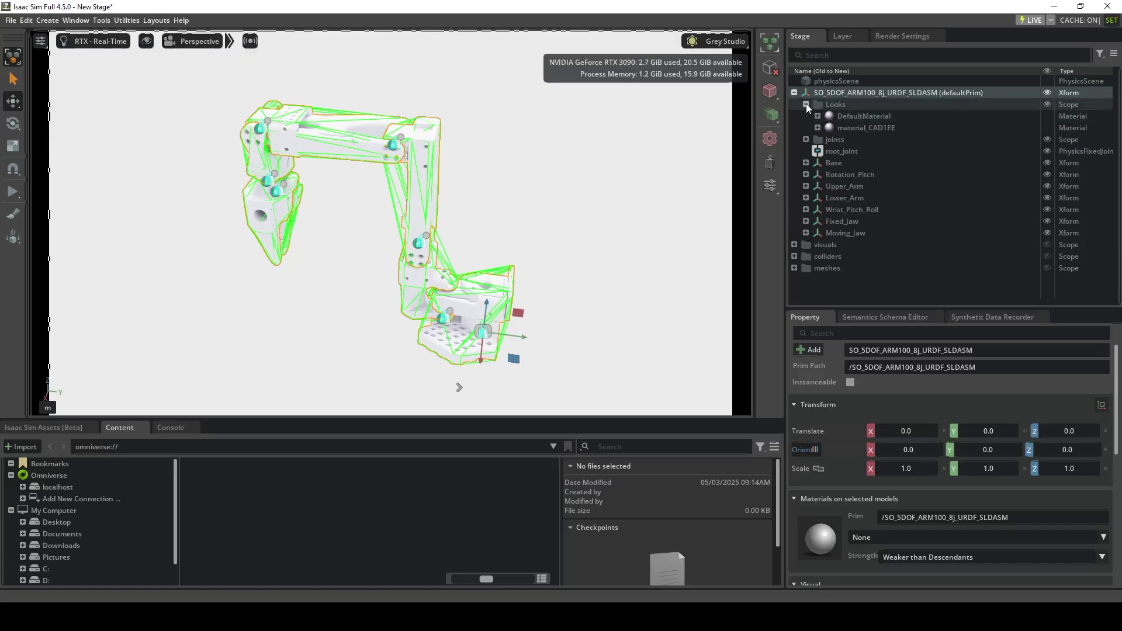
click(805, 103)
click(806, 116)
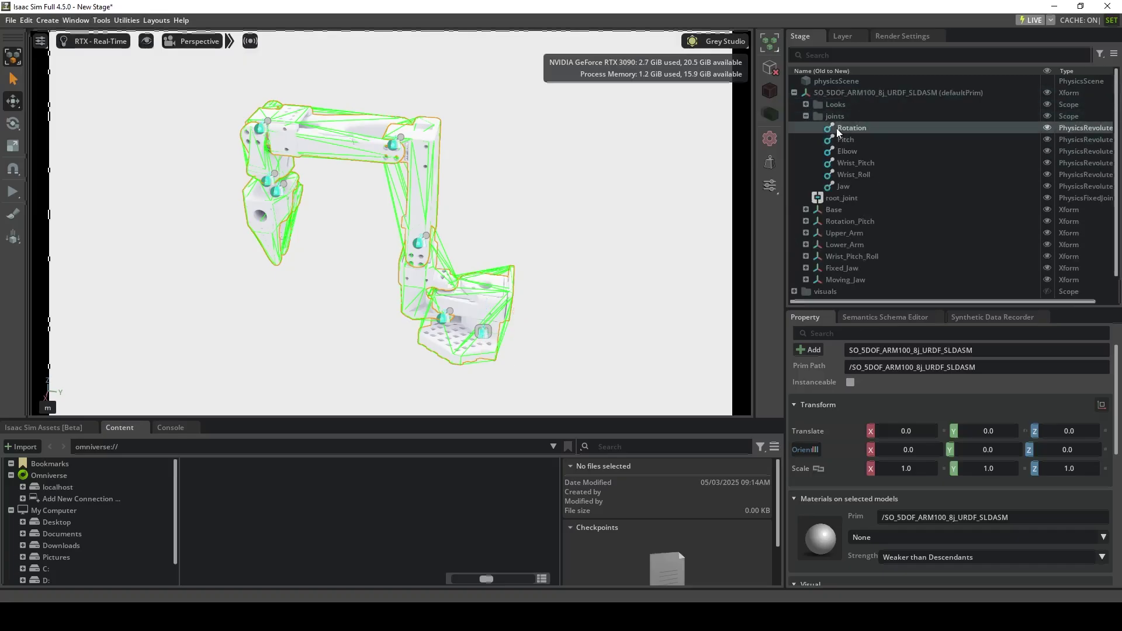
click(837, 128)
click(843, 140)
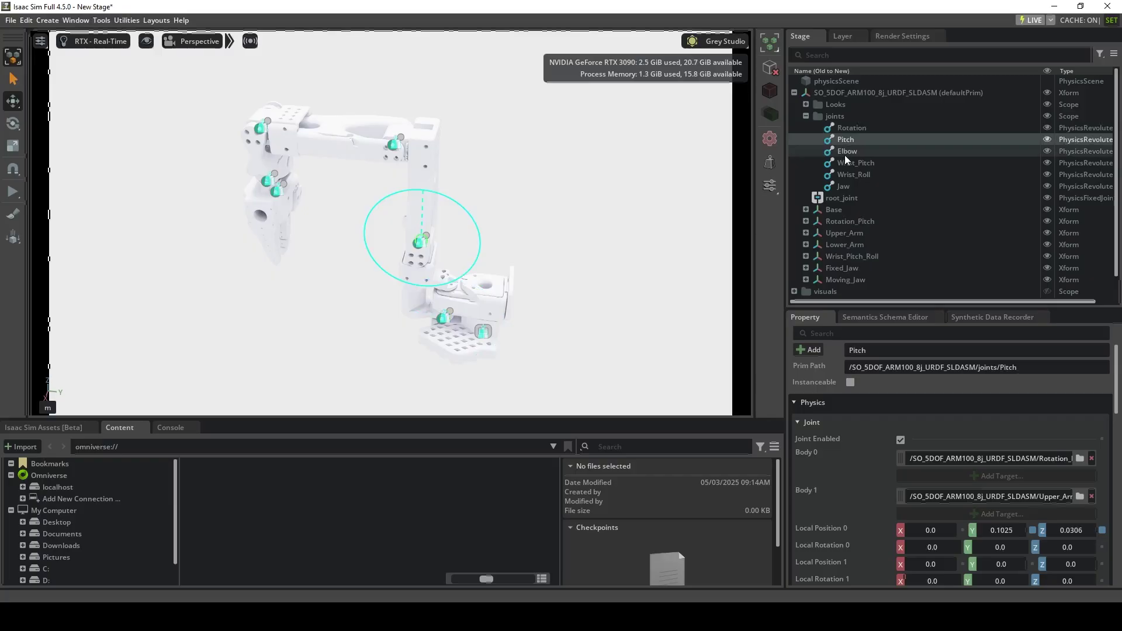
click(844, 153)
click(806, 116)
click(828, 126)
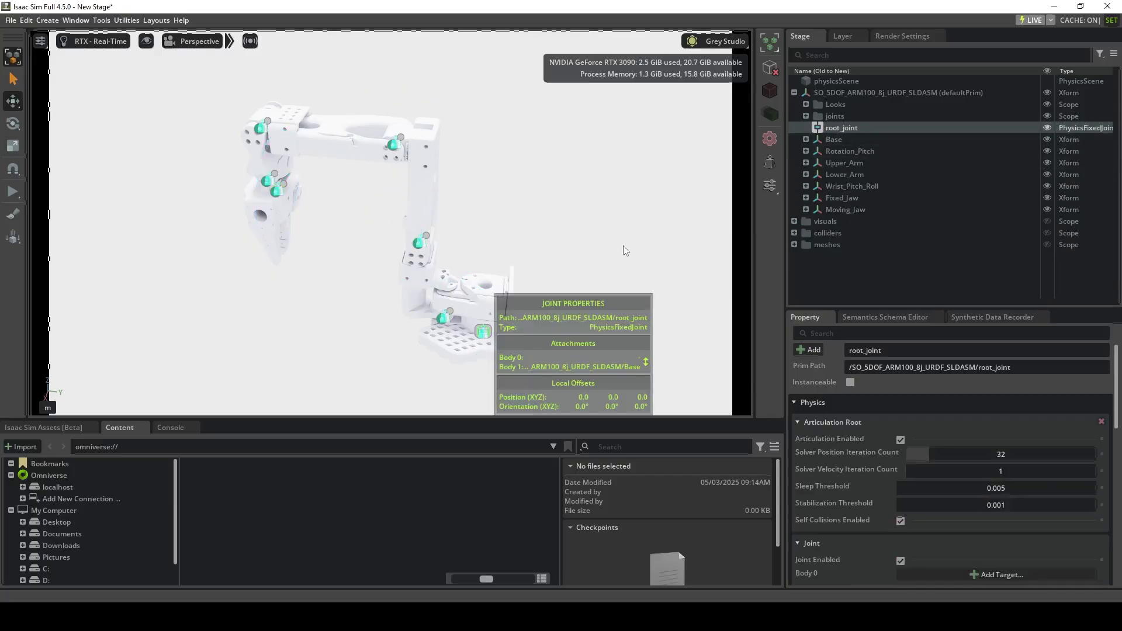
Inspect the Base link's visuals and collisions, and select the Moving_Jaw link to view its properties
click(837, 142)
click(806, 139)
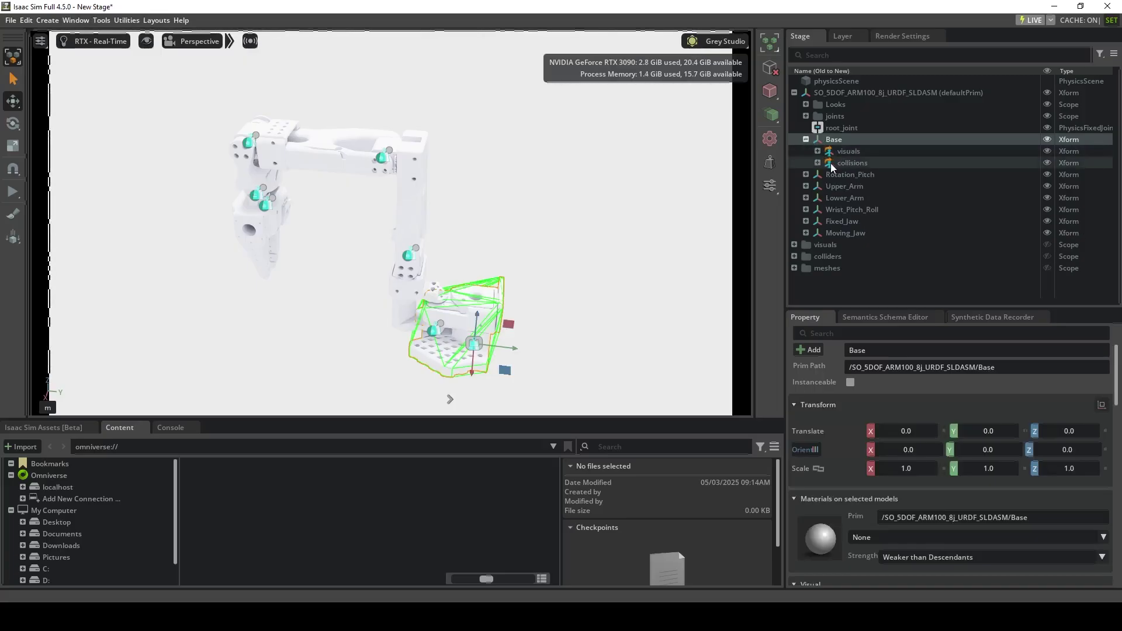
click(830, 164)
click(806, 140)
click(845, 209)
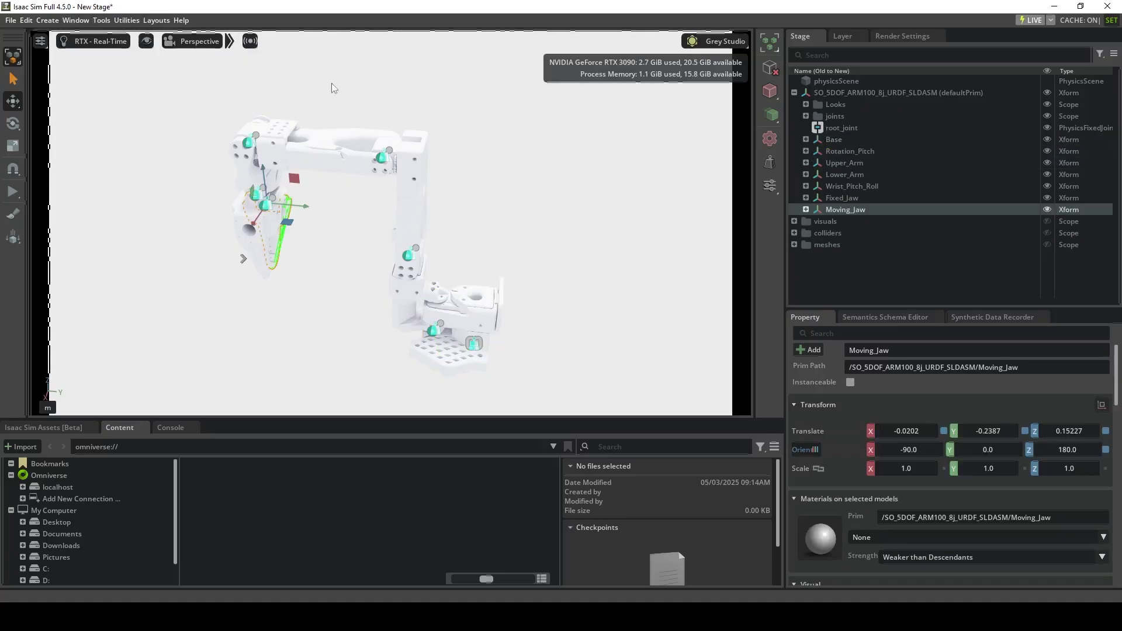
Load the SO_5DOF_ARM100_8j_URDF_SLDASM robot into the Physics Inspector and enlarge the inspector's joint list area
click(104, 23)
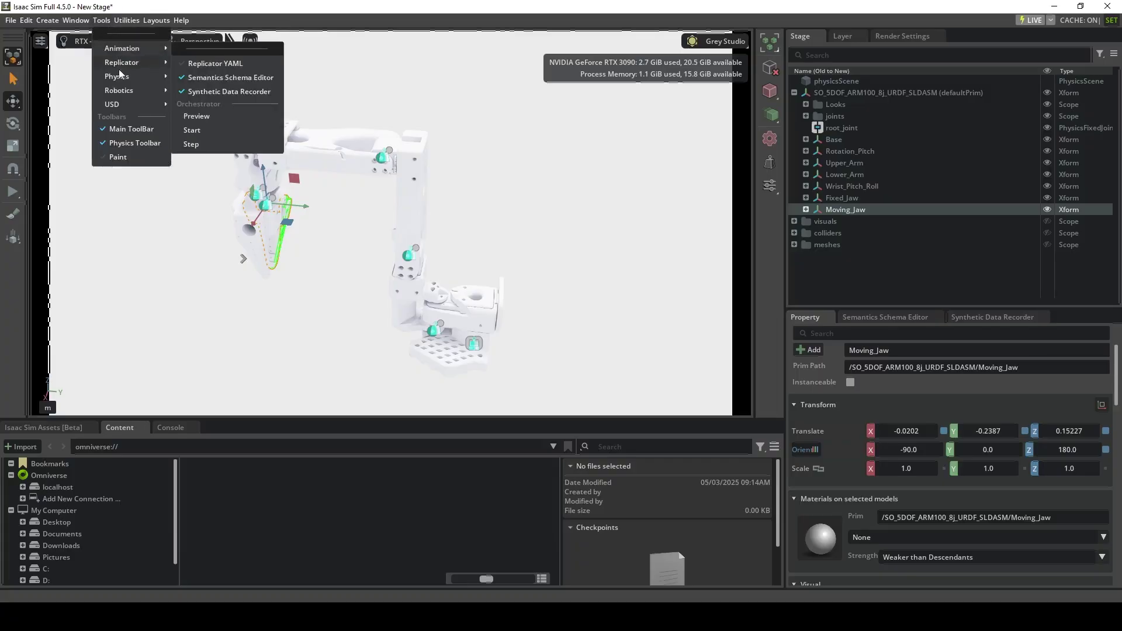
mouse_move(119, 74)
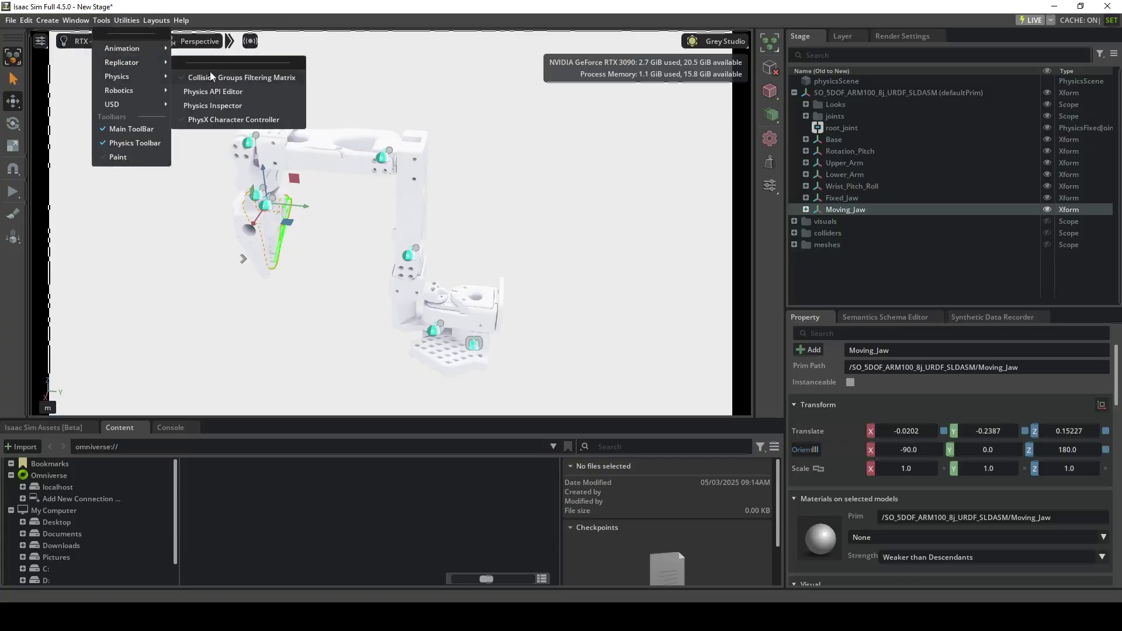
click(225, 105)
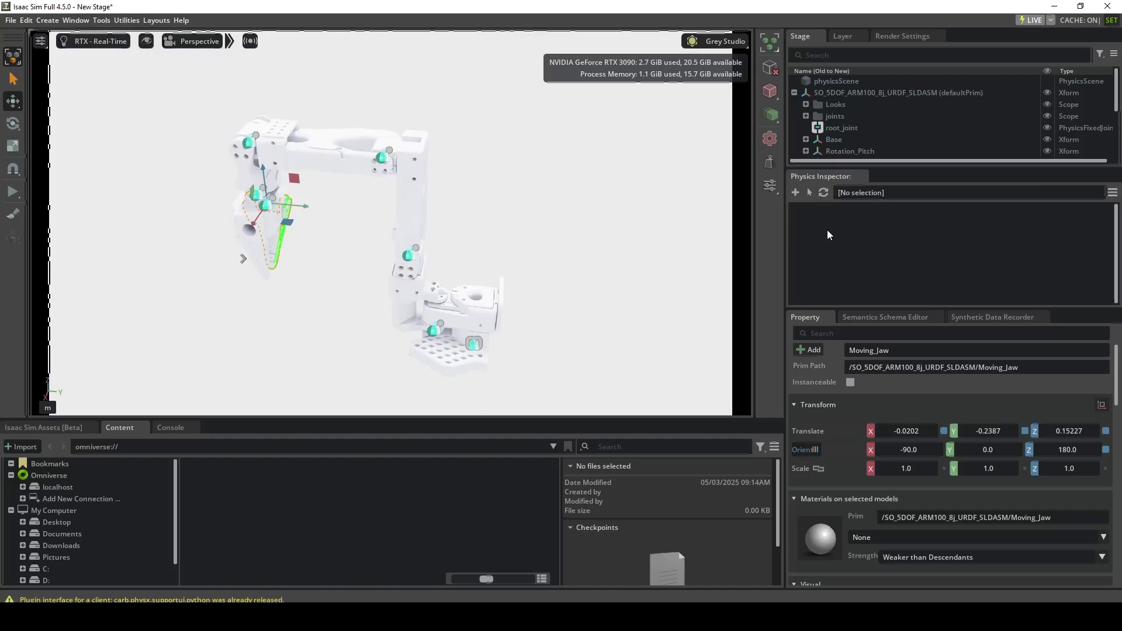
click(836, 96)
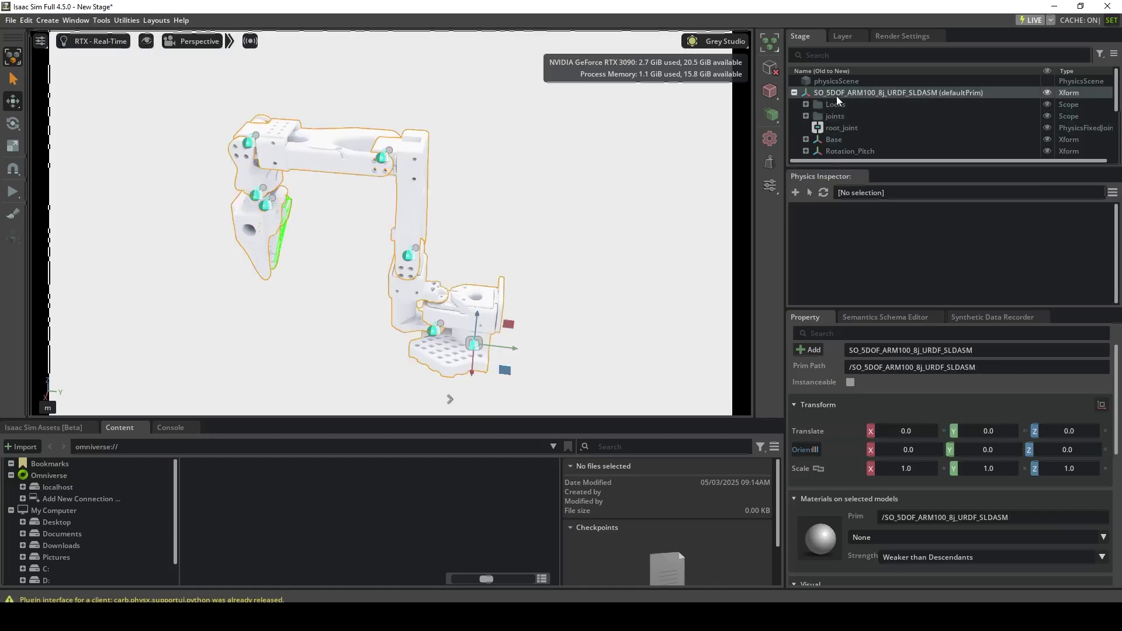
click(824, 193)
drag(865, 308, 880, 449)
Test the joint position targets before and during simulation, moving Elbow to about -14.3 and Pitch to about -0.8, and stop the simulation
drag(929, 223, 969, 254)
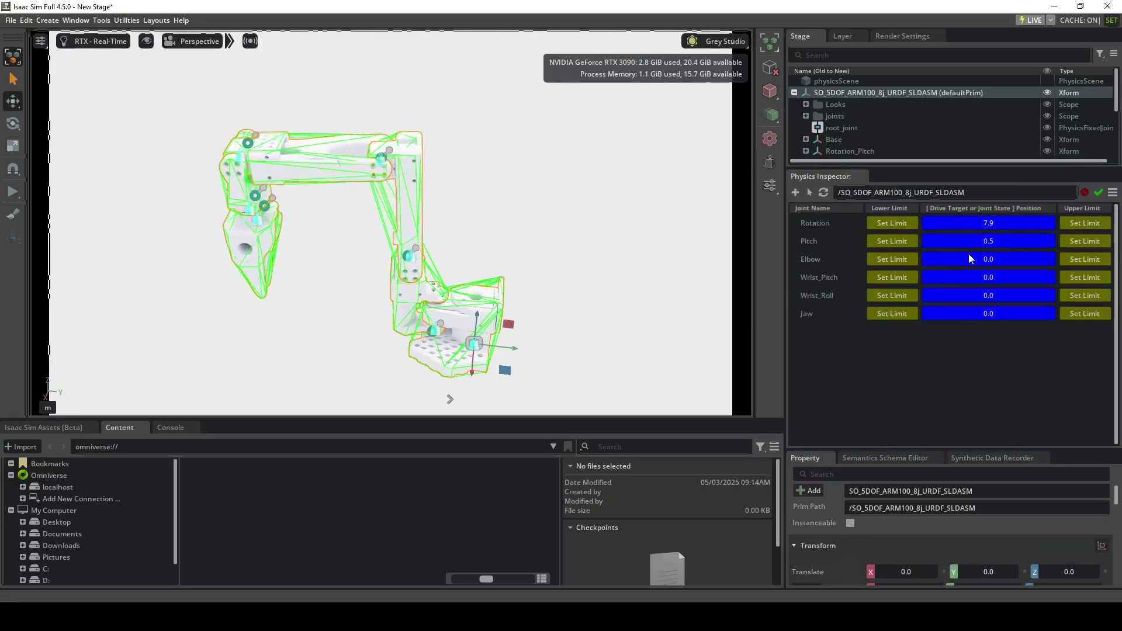
click(13, 195)
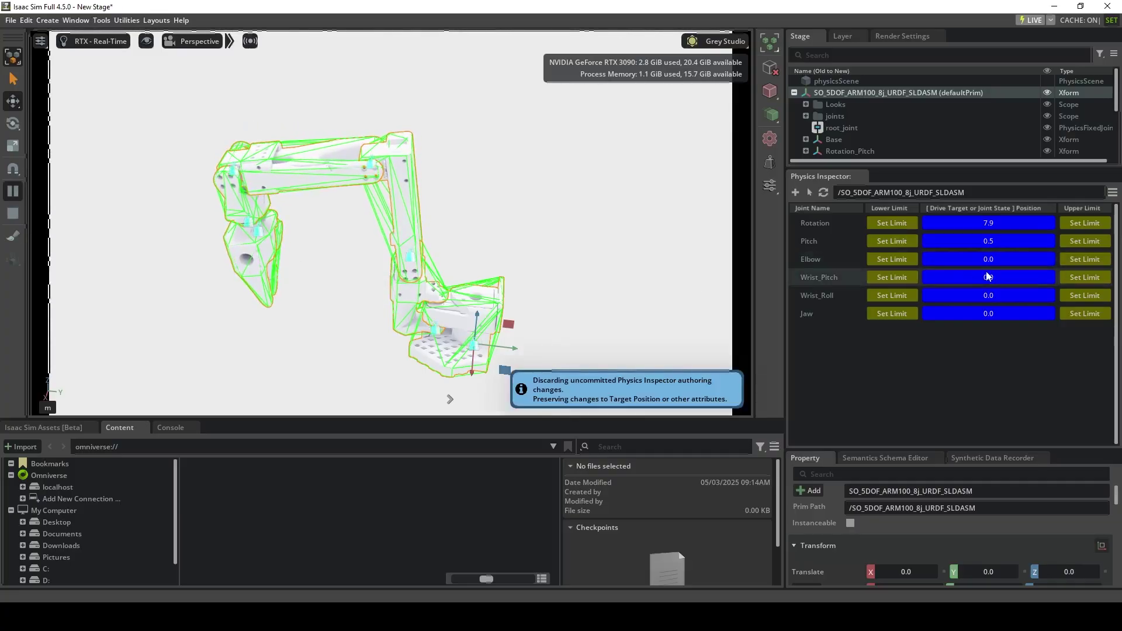
drag(993, 260, 963, 297)
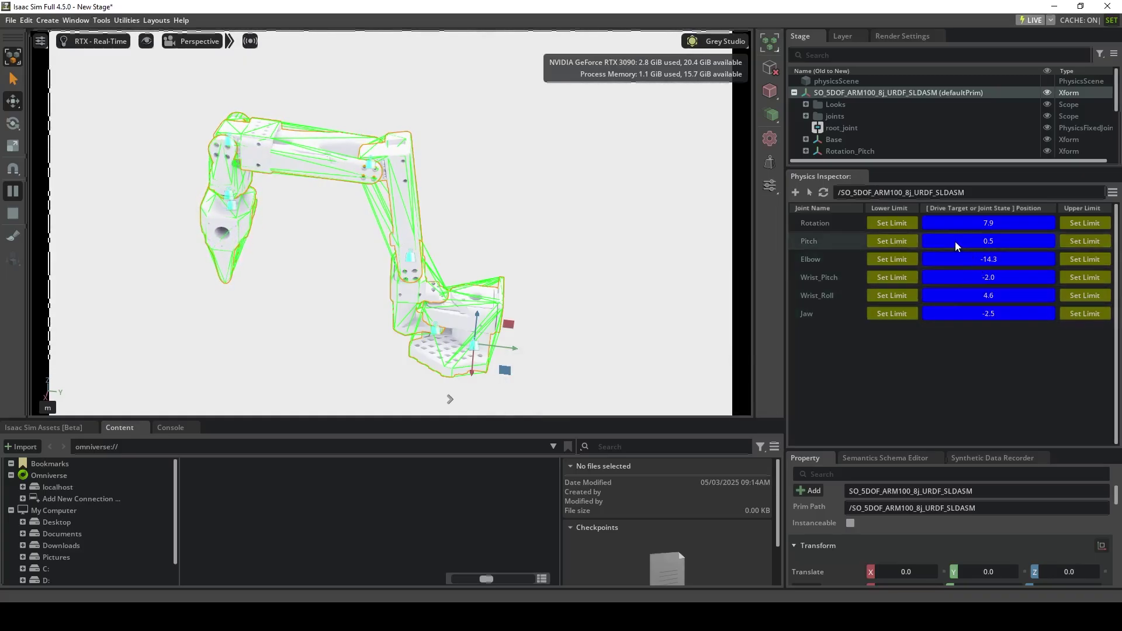
drag(955, 241, 978, 240)
key(space)
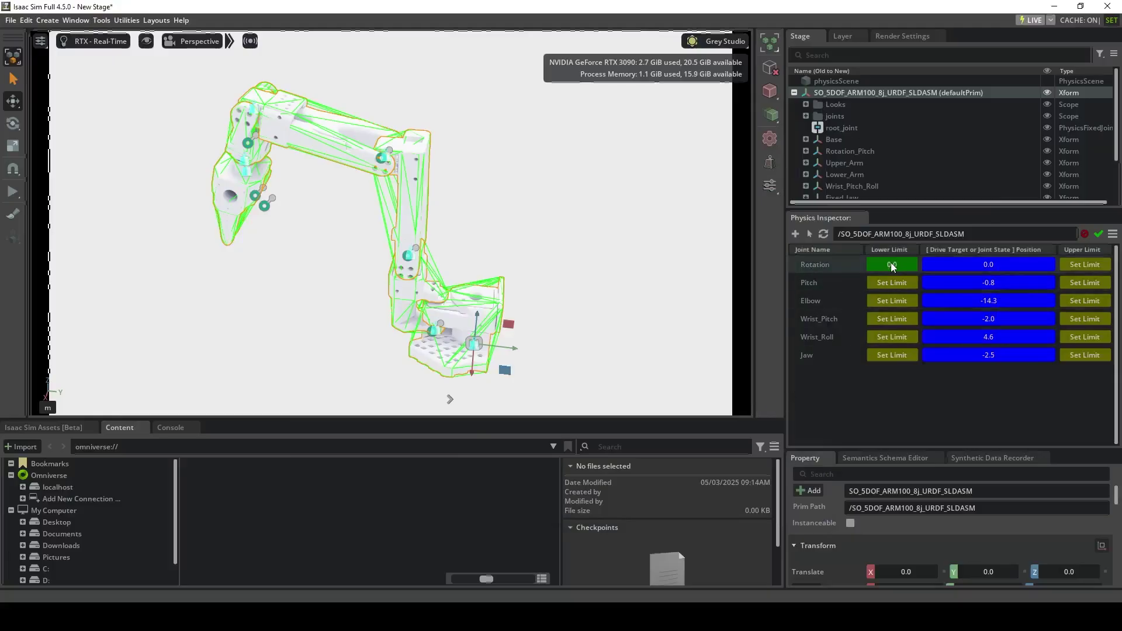
Set the Physics Inspector to show joint stiffness and damping instead of joint limits
click(1113, 236)
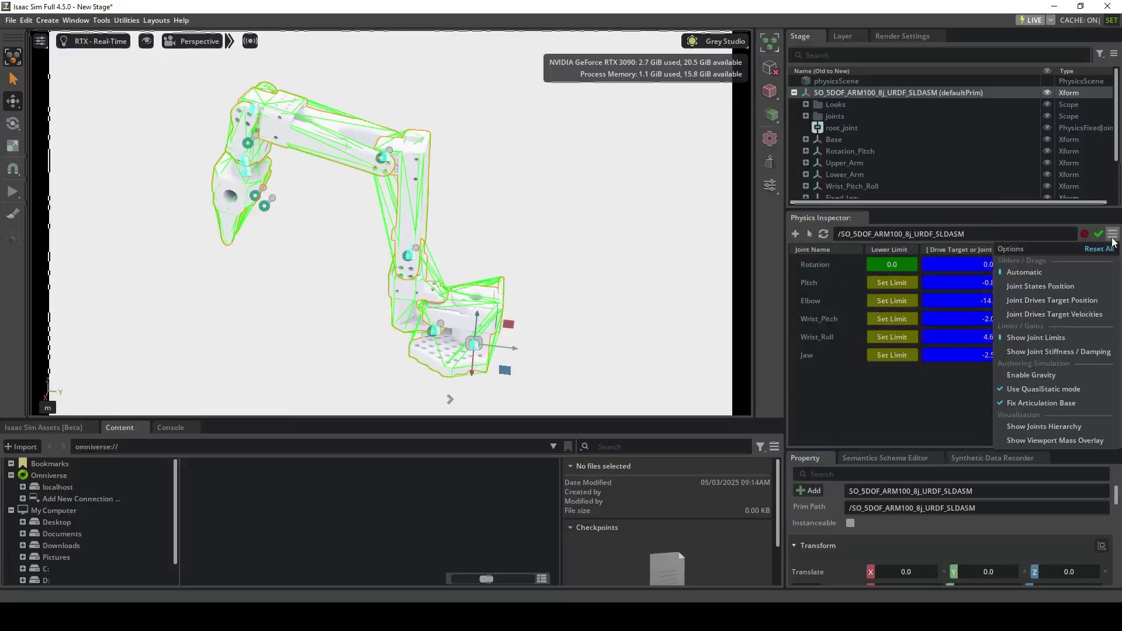
click(1040, 352)
click(944, 419)
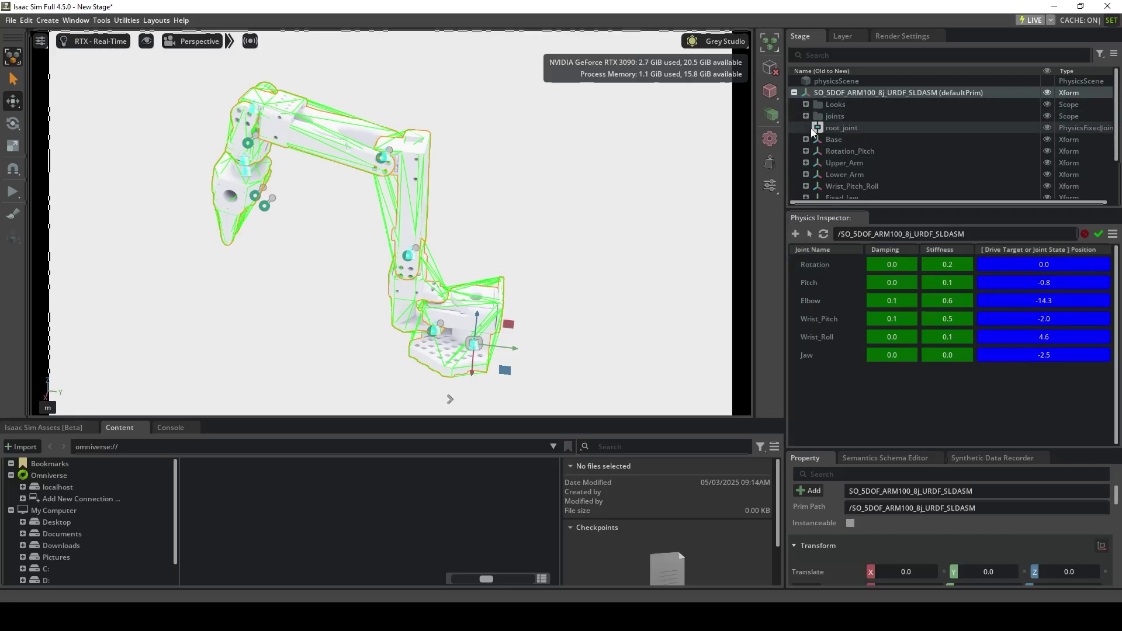
Expand the robot's joints group in the stage tree and filter the stage to show only Physics Joints
click(1100, 53)
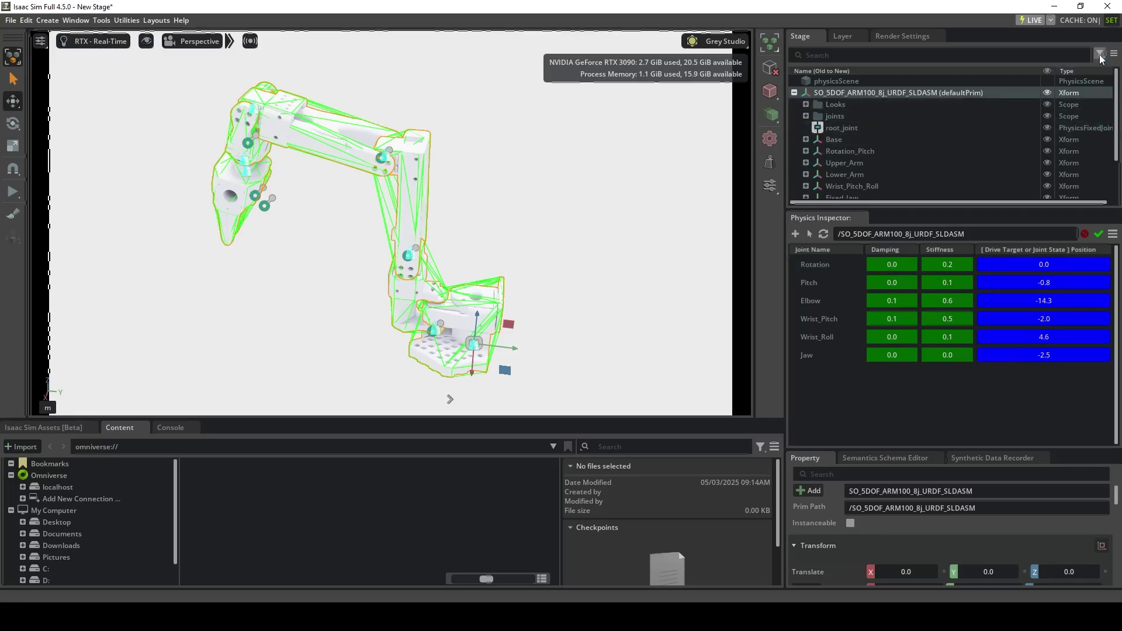
click(806, 116)
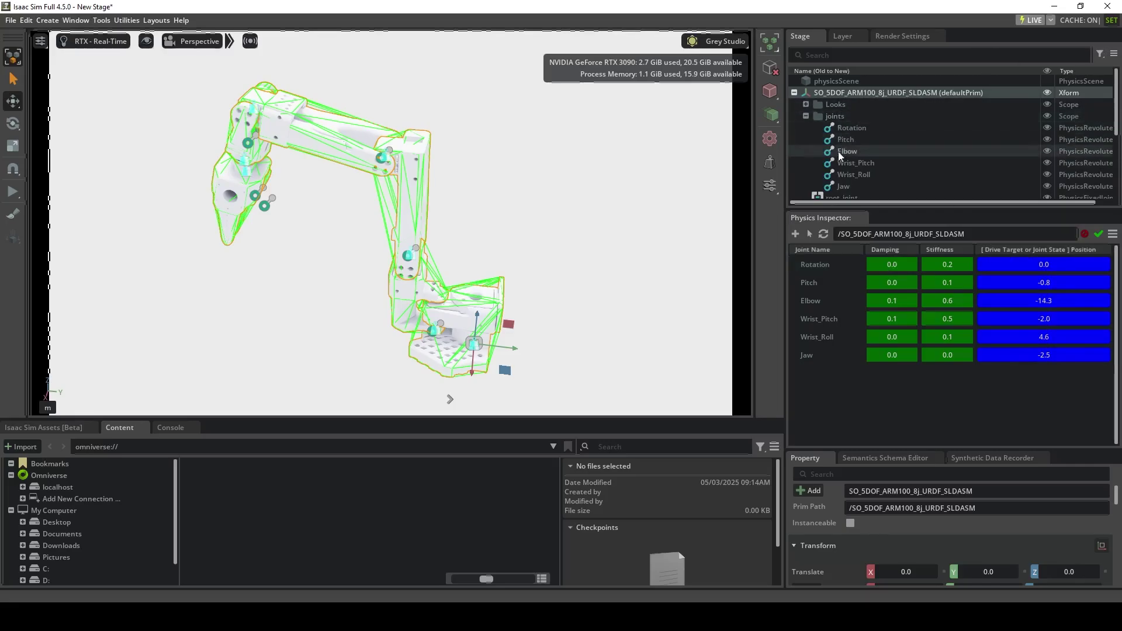
click(1100, 53)
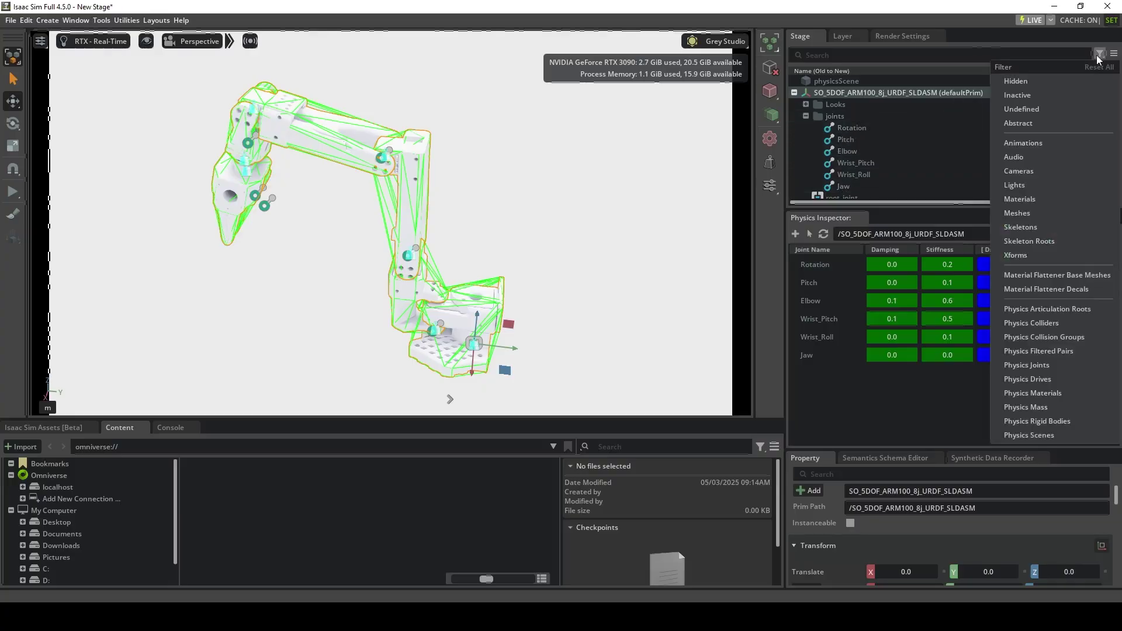
click(1027, 364)
Set the Rotation joint's angular drive damping to 20000 and stiffness to 20000000
click(816, 264)
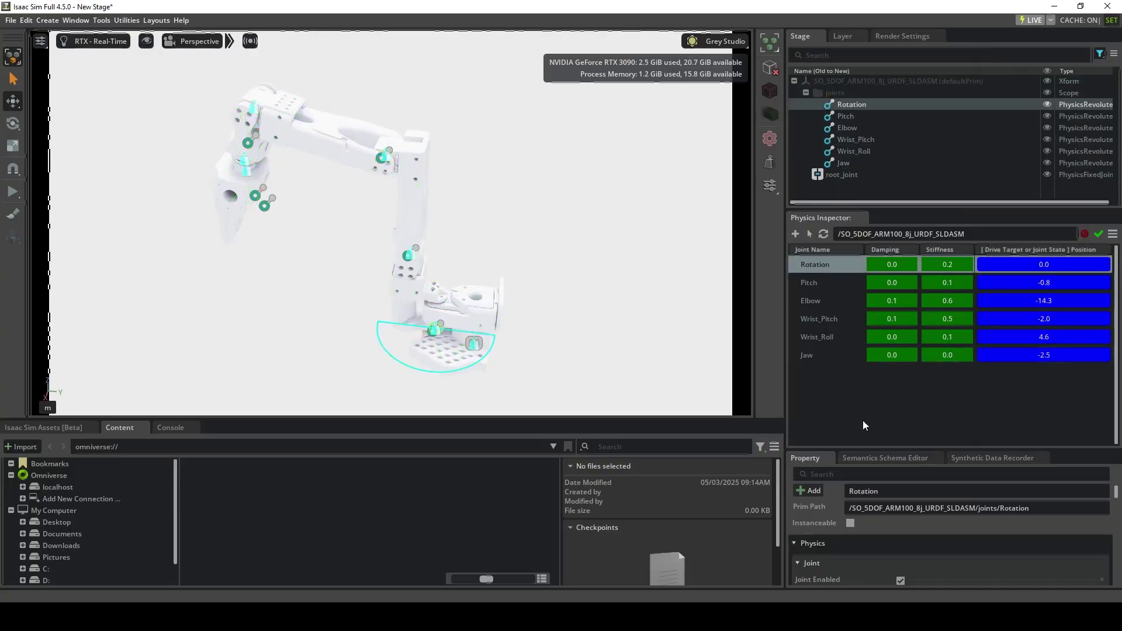
drag(841, 448, 842, 304)
scroll(857, 449, down, 10)
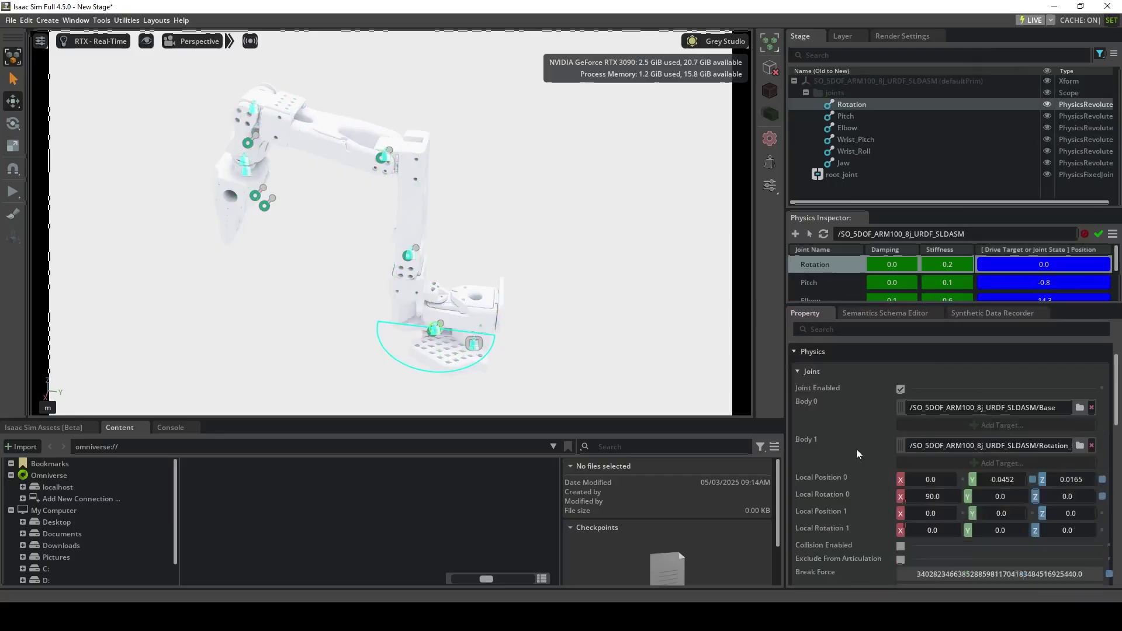
scroll(850, 464, down, 7)
scroll(822, 411, up, 2)
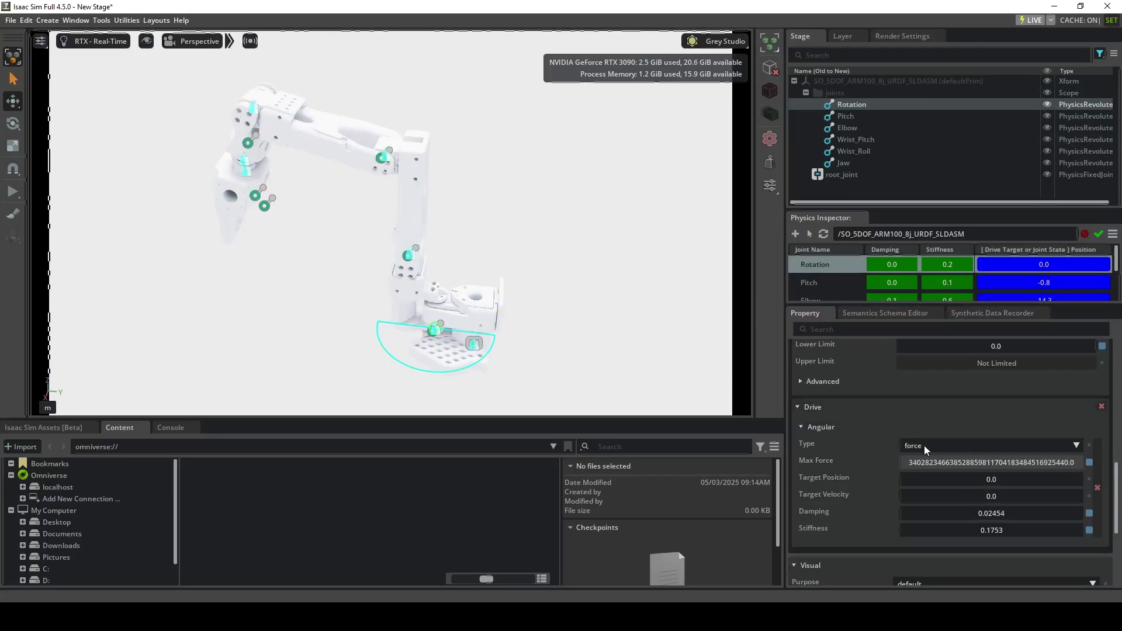
scroll(830, 486, down, 2)
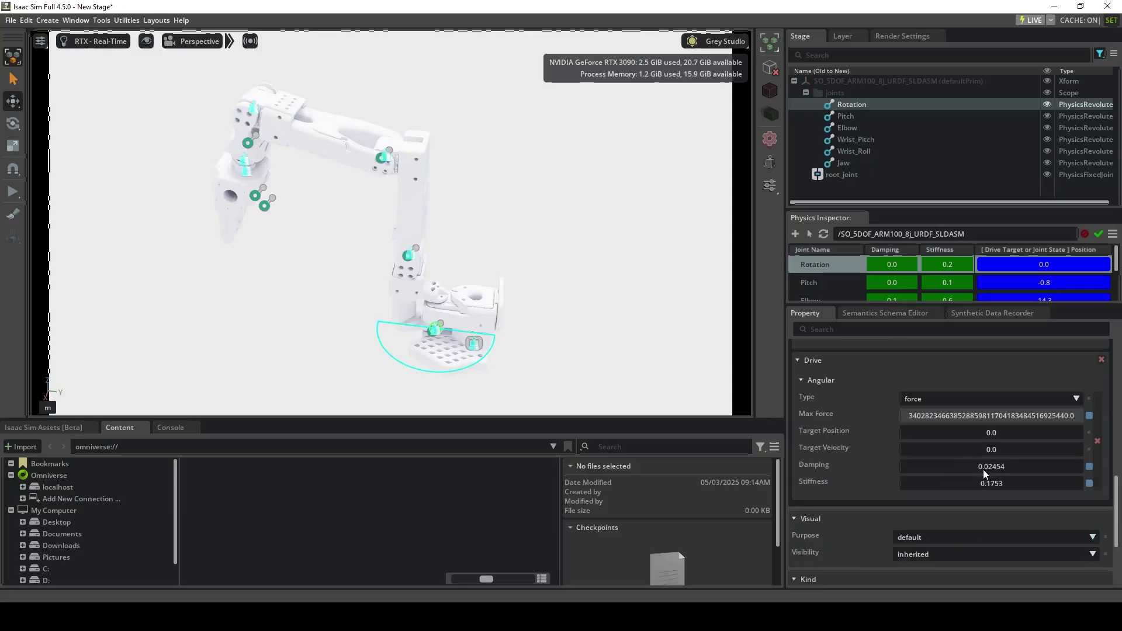
double_click(996, 513)
text(2)
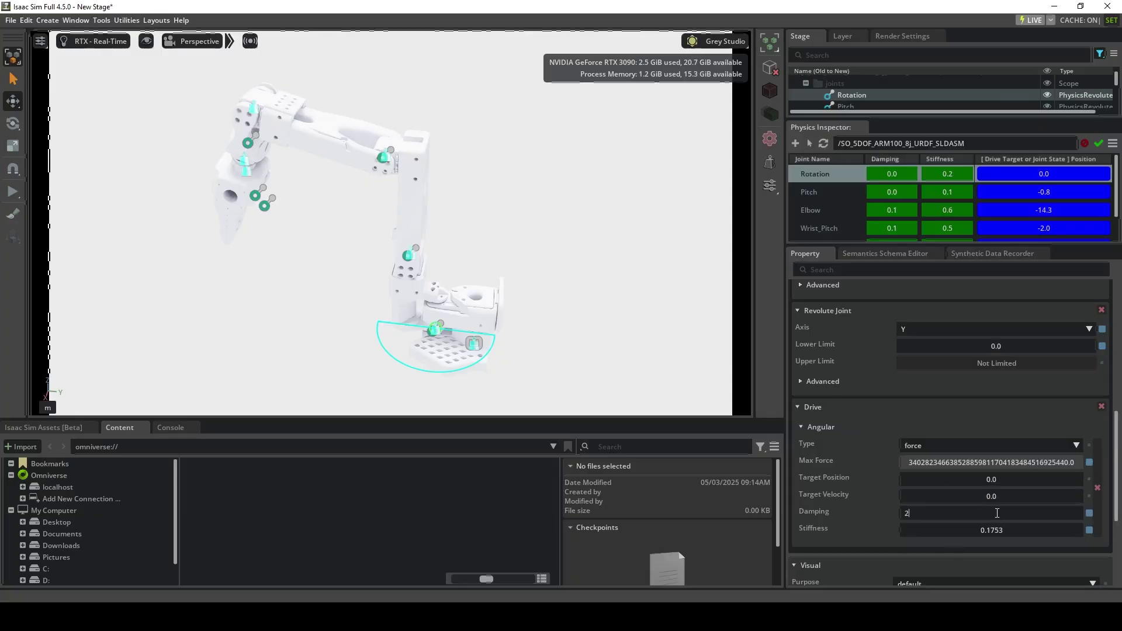
text(0000)
key(Tab)
text(20000000)
key(Return)
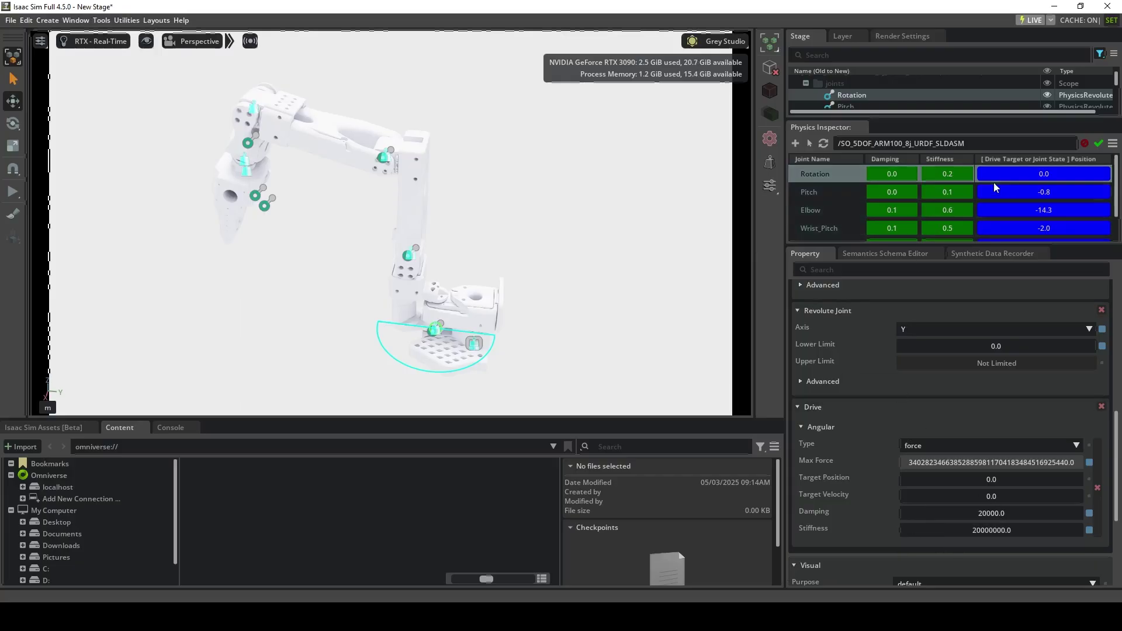
Test the Rotation joint's position target in simulation at about 0.9 and -0.3, and edit its lower limit
click(13, 191)
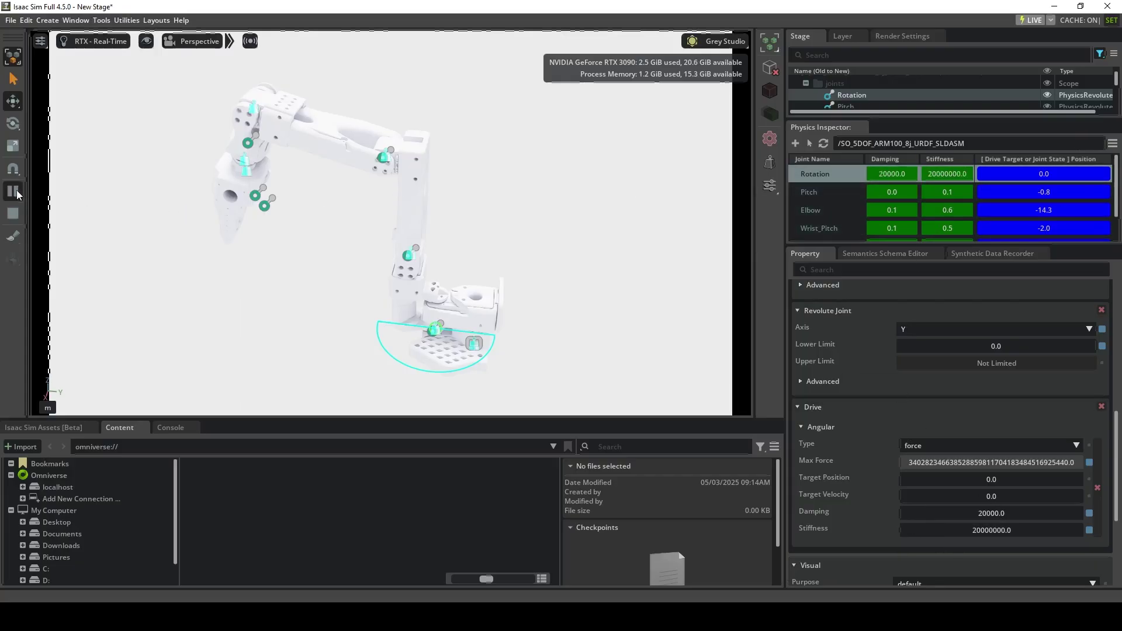
drag(998, 174, 1022, 223)
double_click(969, 343)
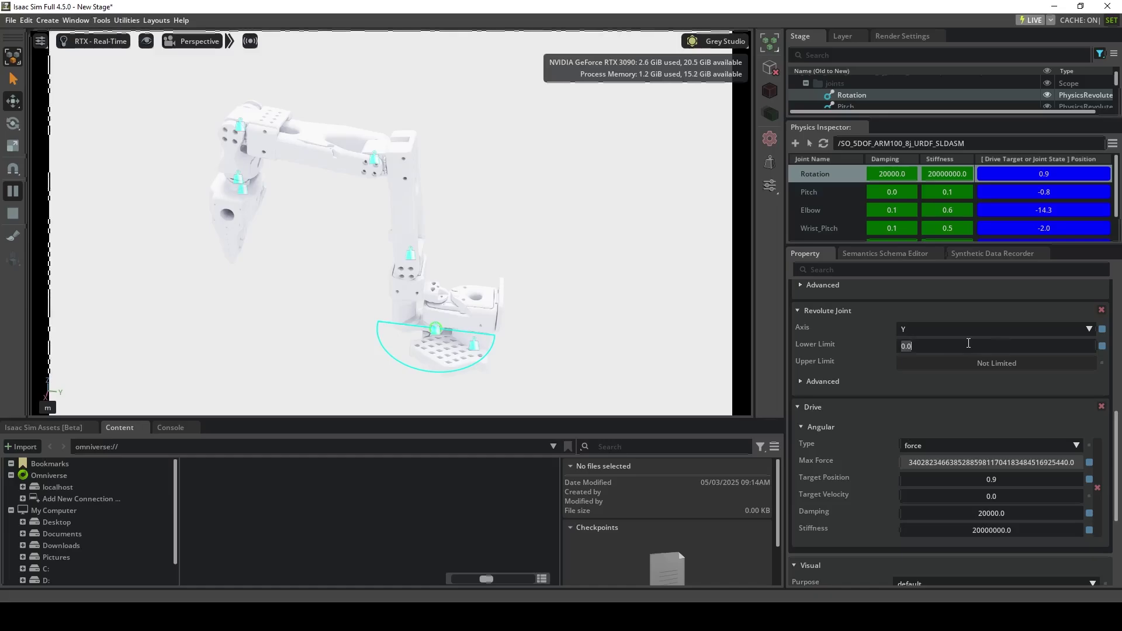
key(Return)
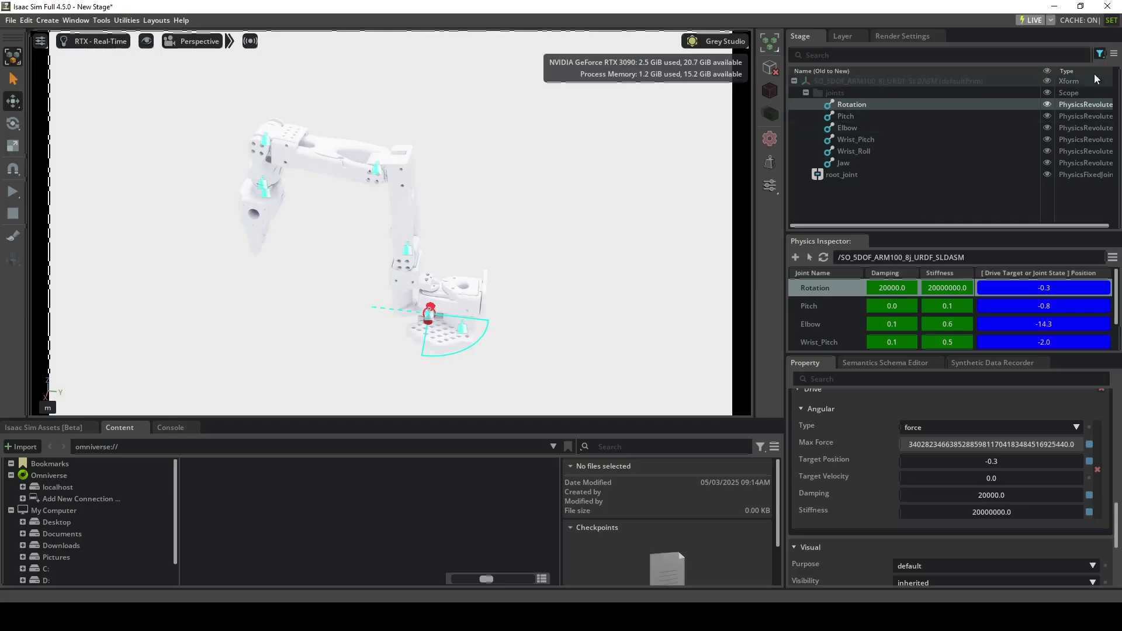
Change the stage filter from Physics Joints to Physics Articulation Roots and select root_joint
click(1100, 53)
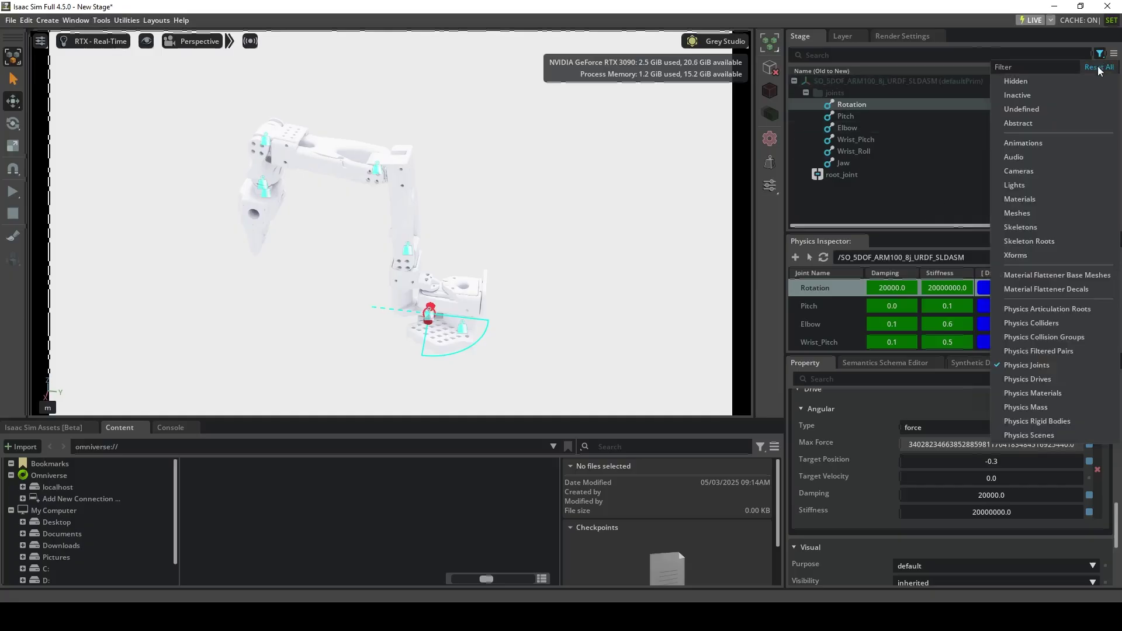
click(1099, 67)
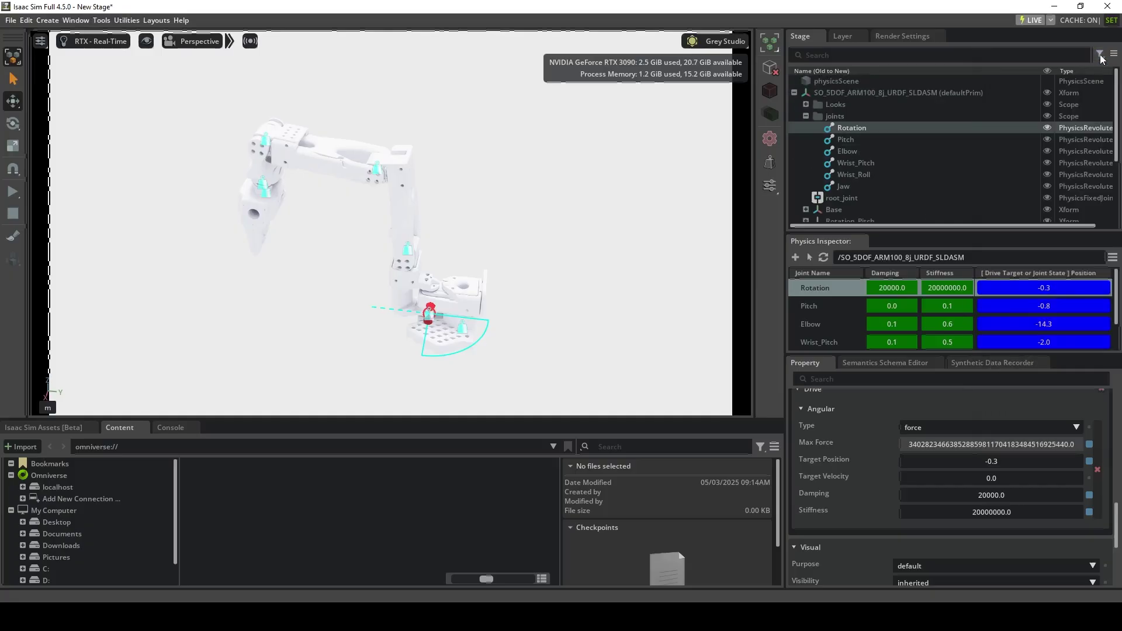
click(1100, 54)
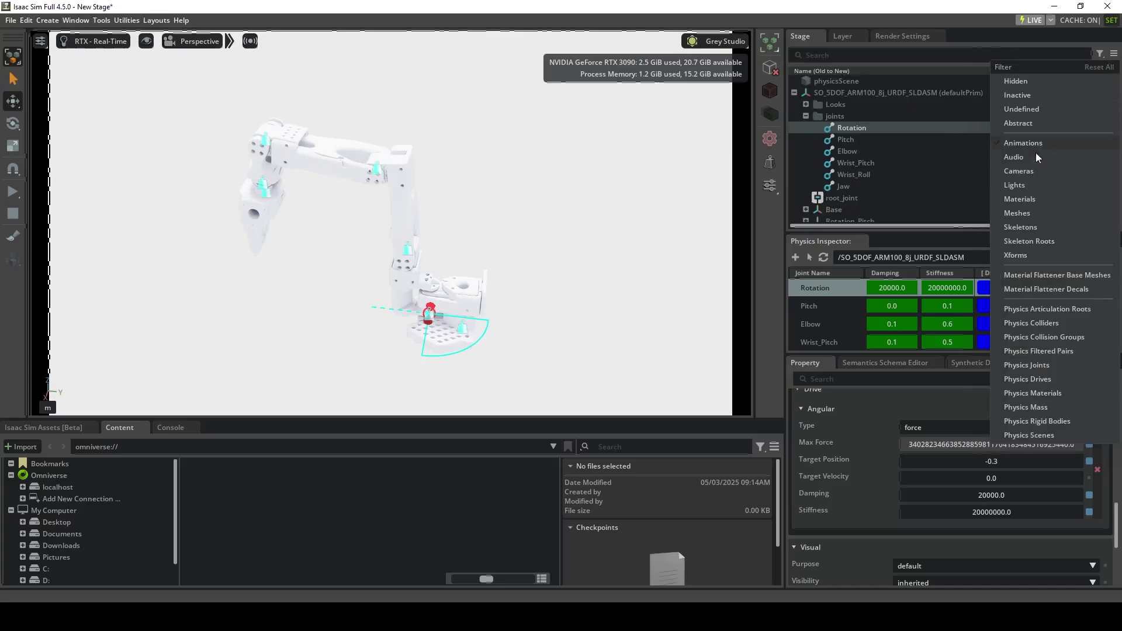
click(1022, 309)
click(858, 93)
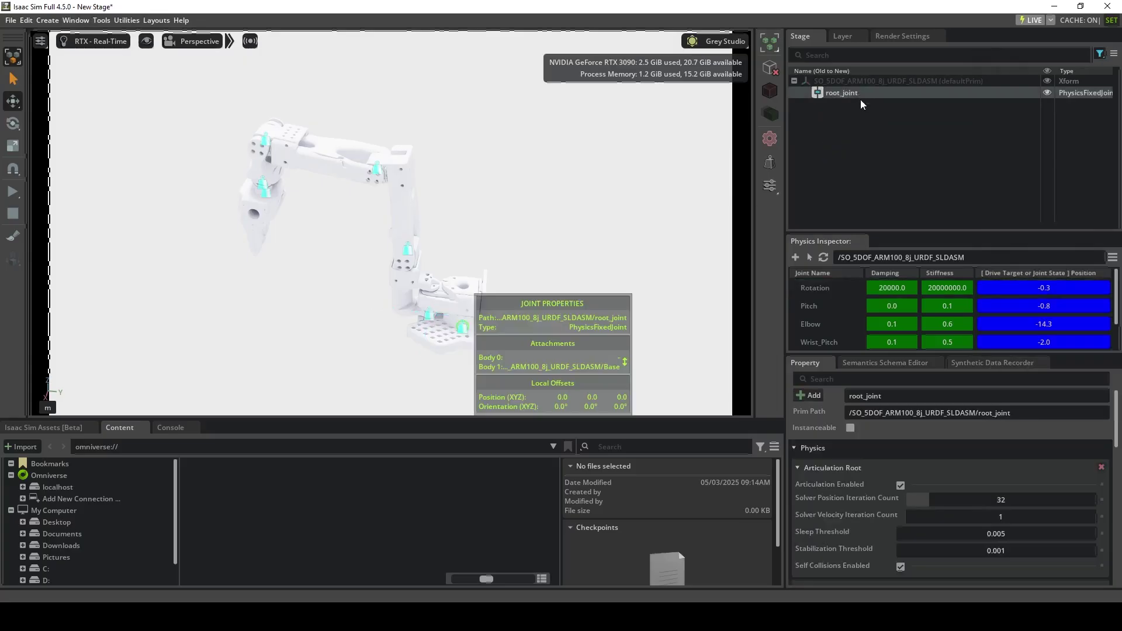
Reset the stage filters and remove the Articulation Root component from root_joint
click(1100, 55)
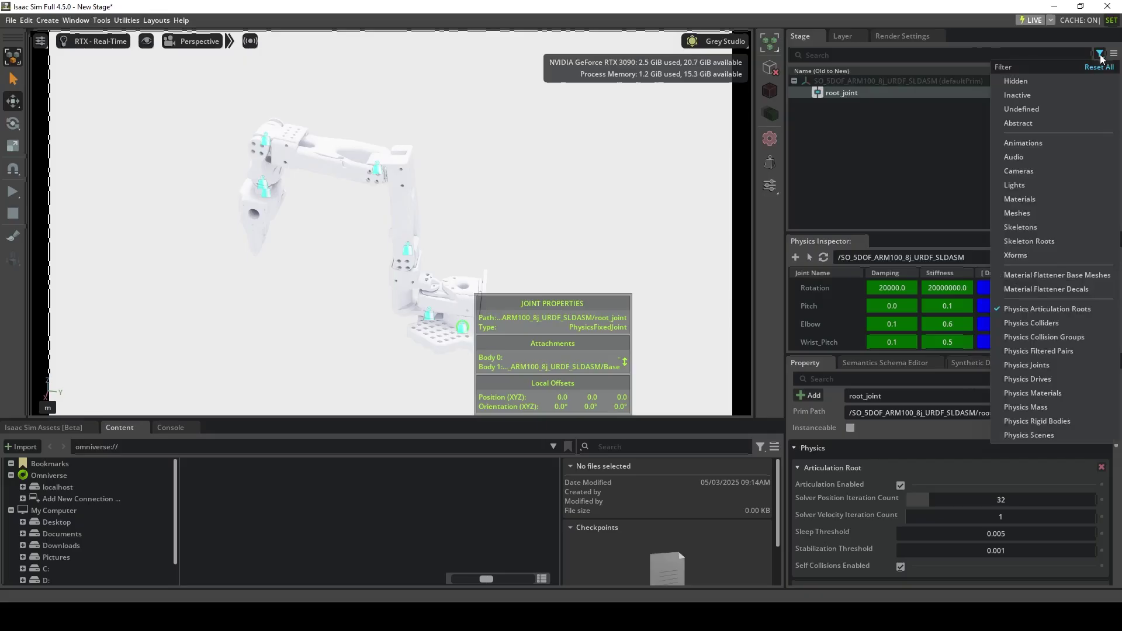
click(1098, 67)
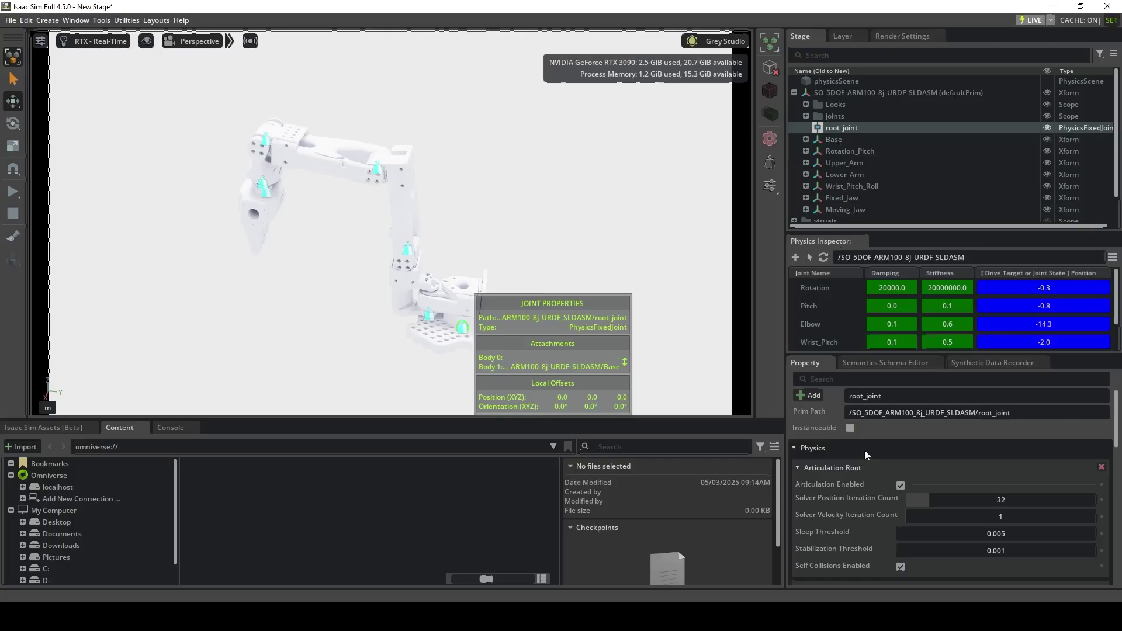
click(1101, 467)
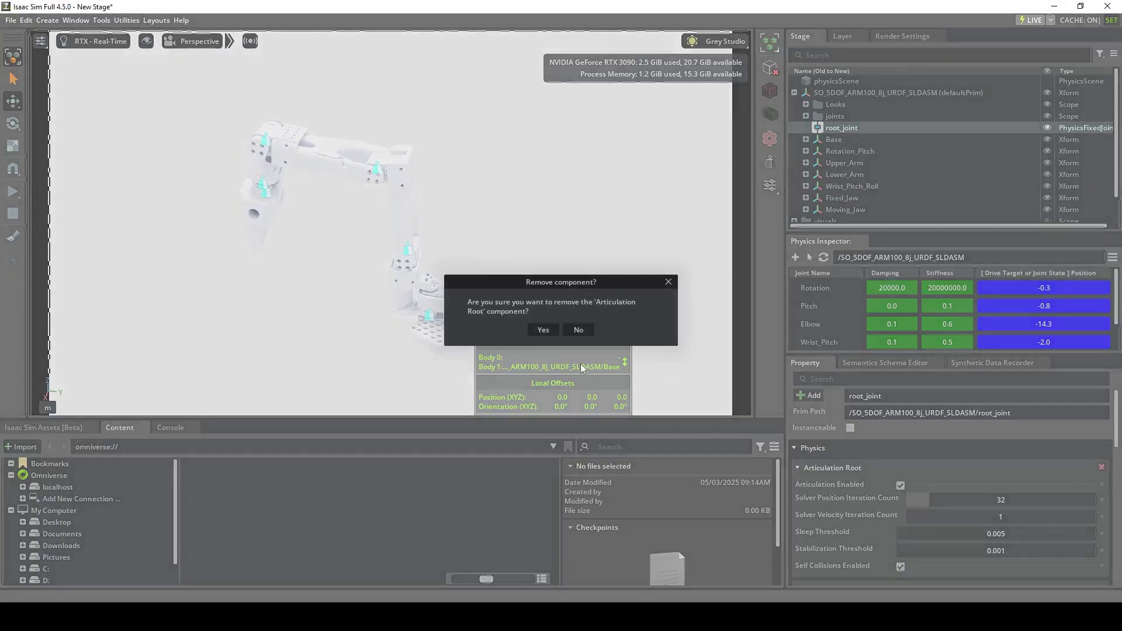
click(544, 330)
Add a physics Articulation Root to the Base link and clear the selection
click(850, 138)
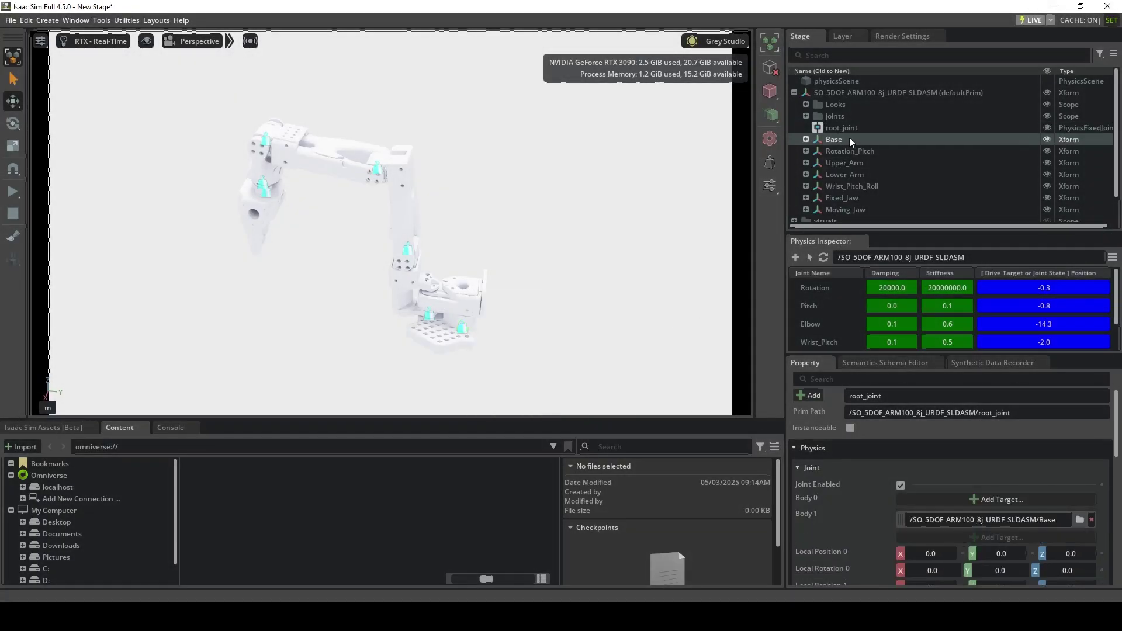
right_click(850, 138)
mouse_move(890, 176)
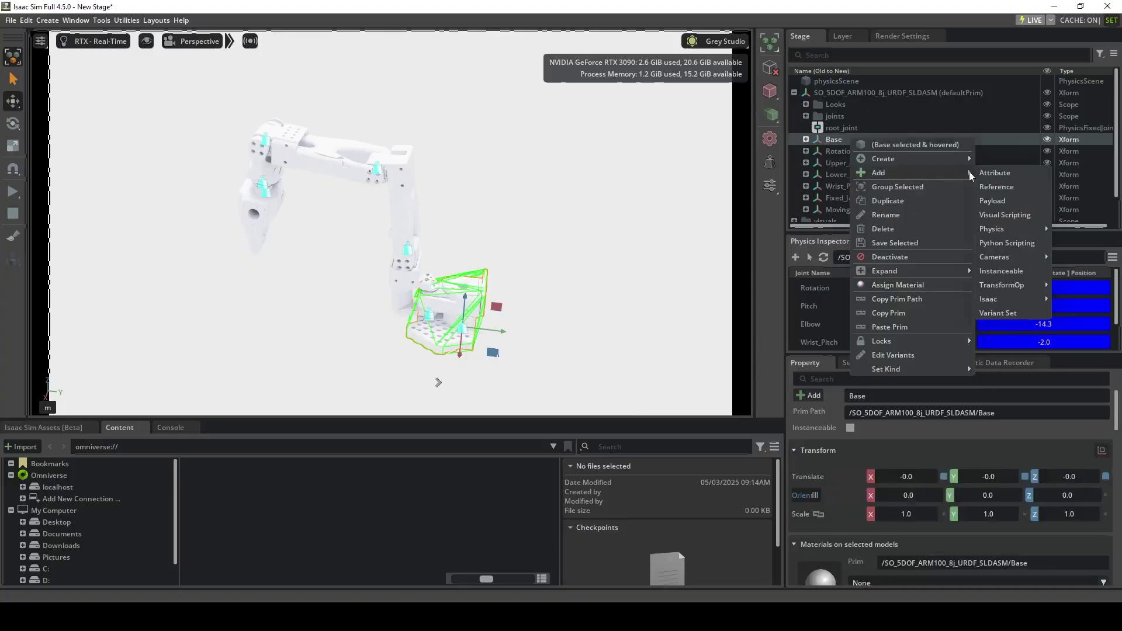
mouse_move(997, 231)
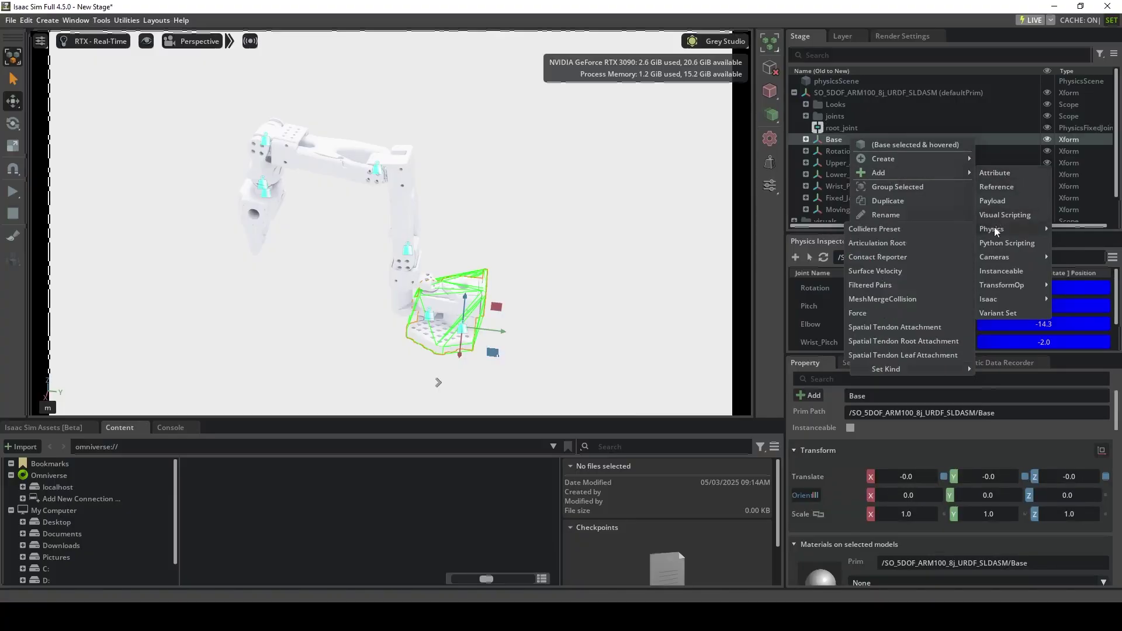
click(899, 242)
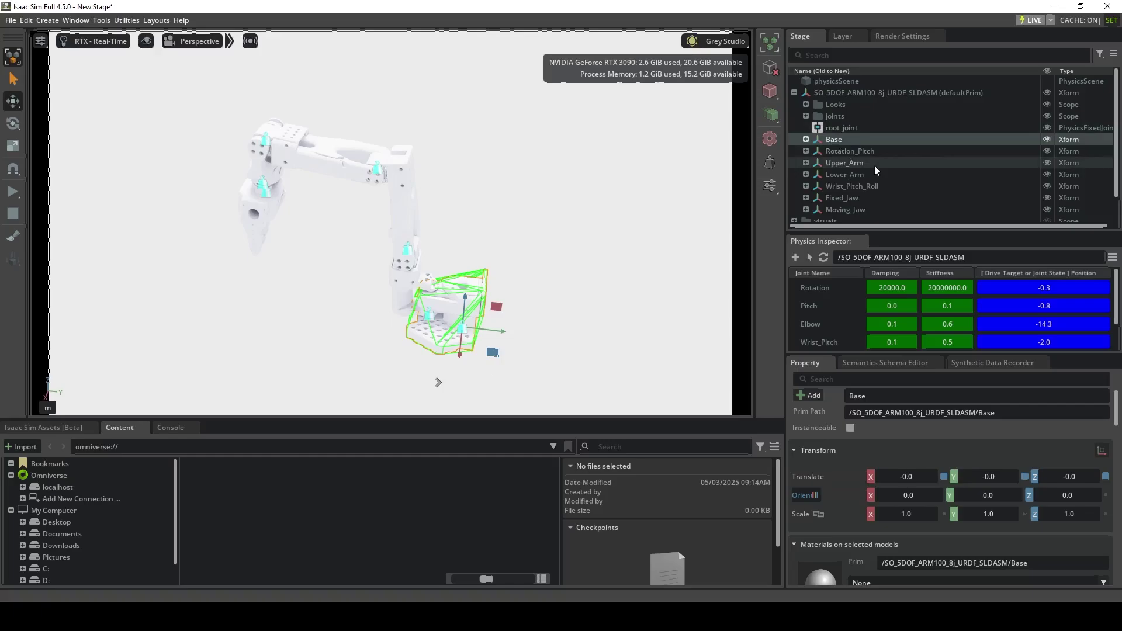
click(377, 288)
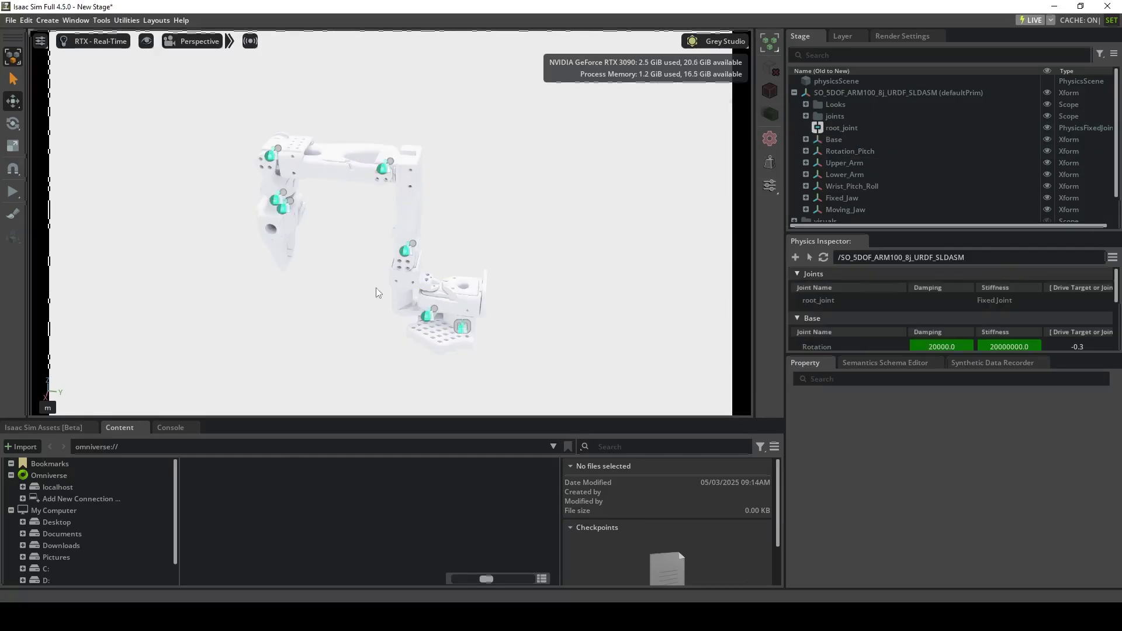
Save the stage as a USD file named SO_ARM100_VIDEO in the so_100 asset folder
click(11, 19)
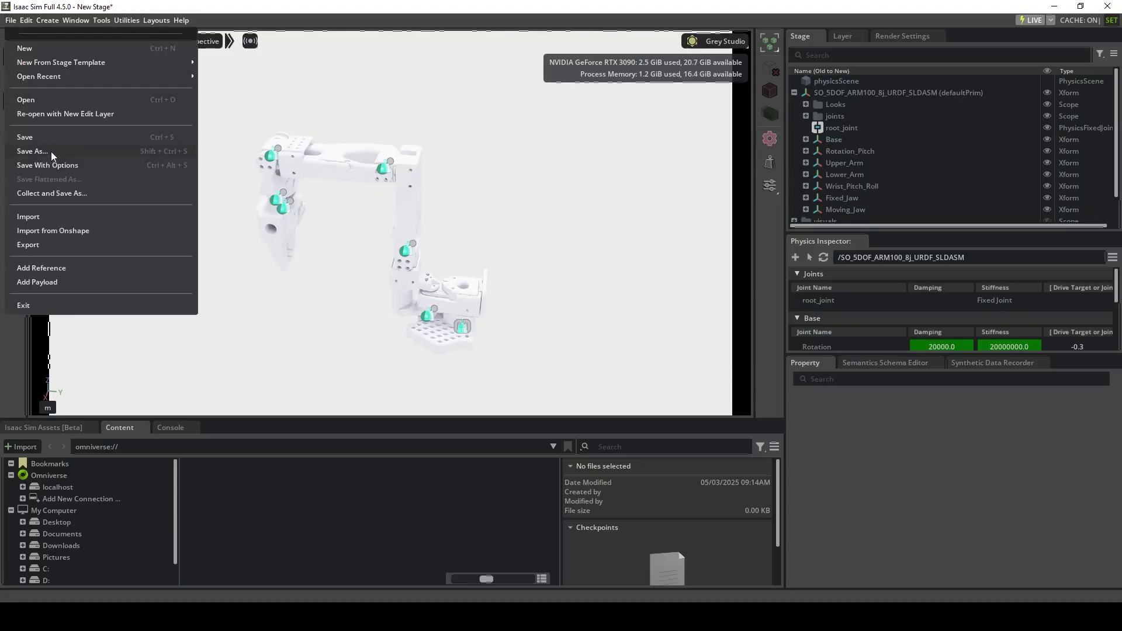
click(51, 152)
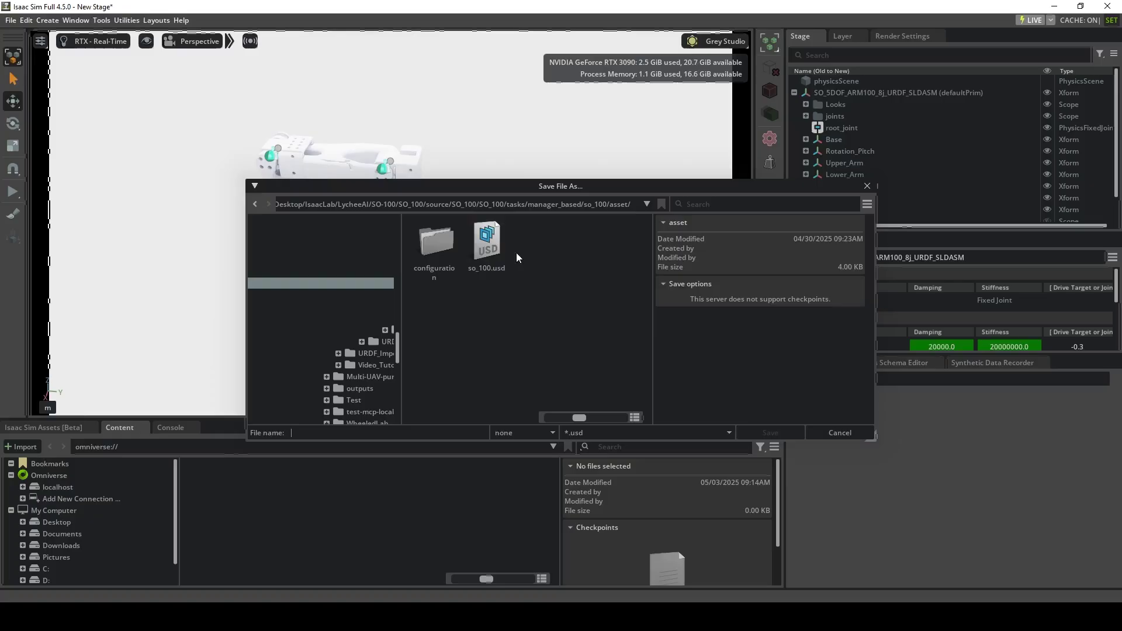
text(SO_ARM100_VIDEO)
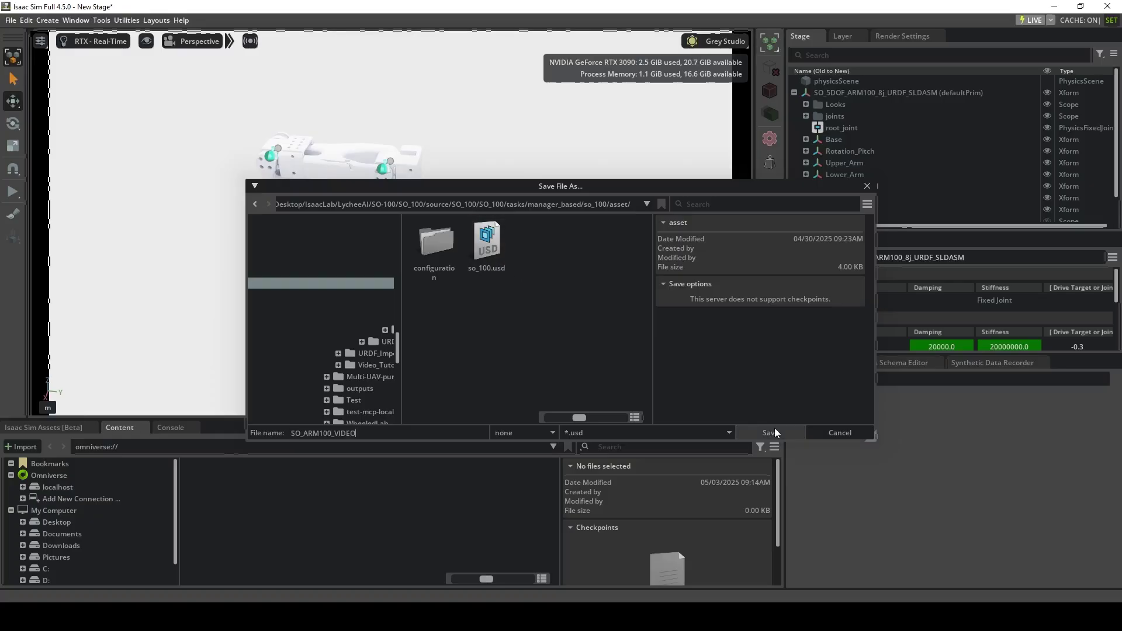
click(771, 432)
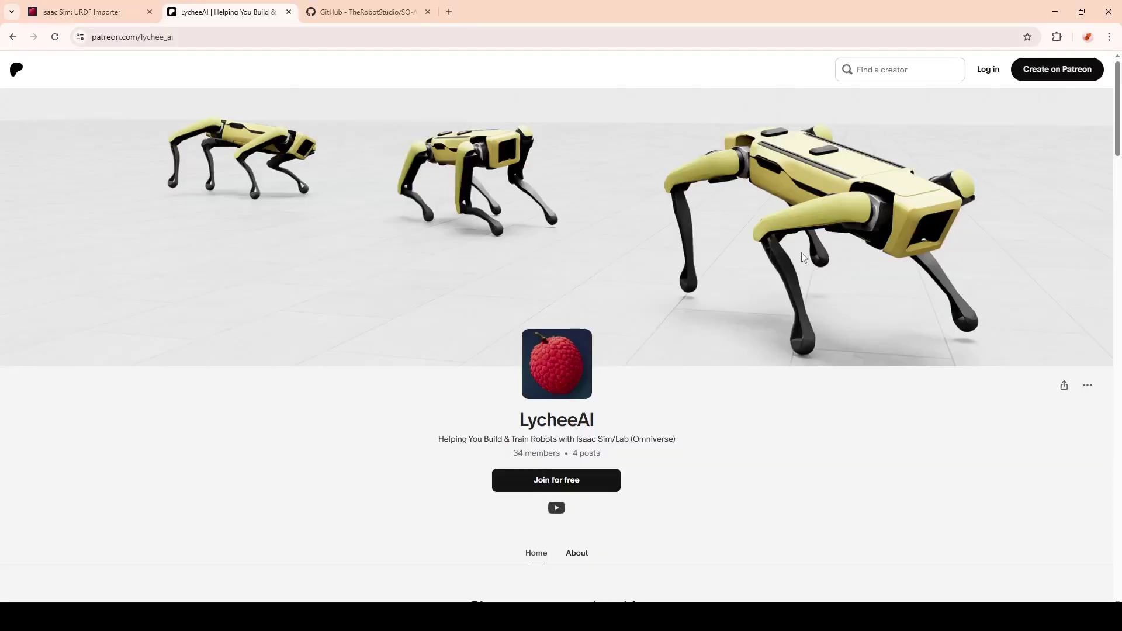
View the membership tiers and recent posts on the LycheeAI Patreon page in the browser
middle_click(801, 253)
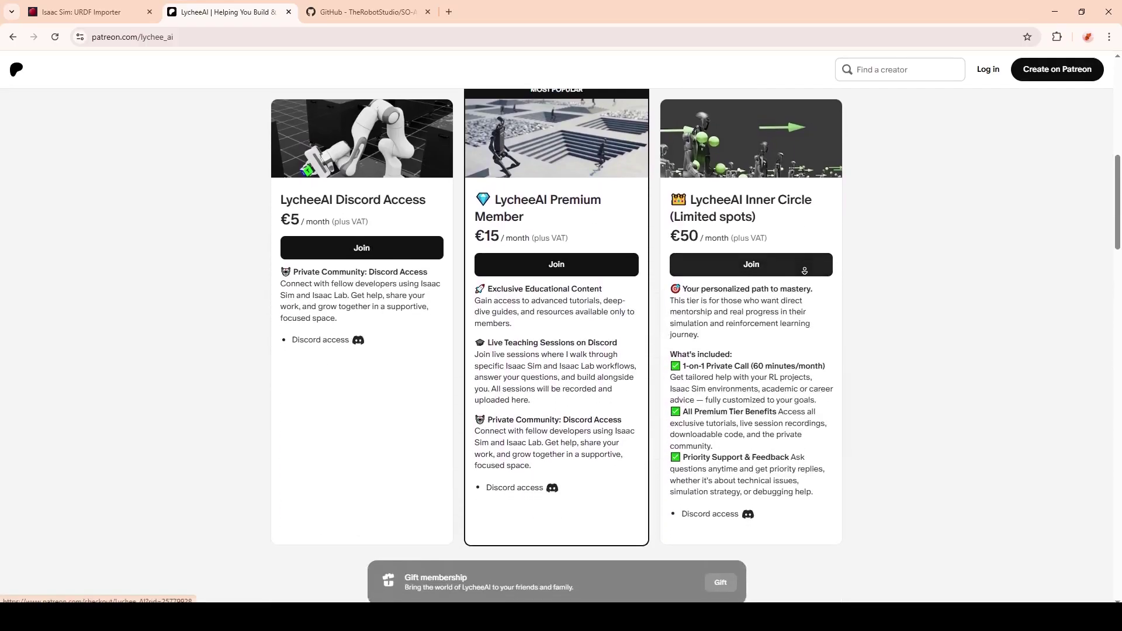
scroll(810, 288, down, 5)
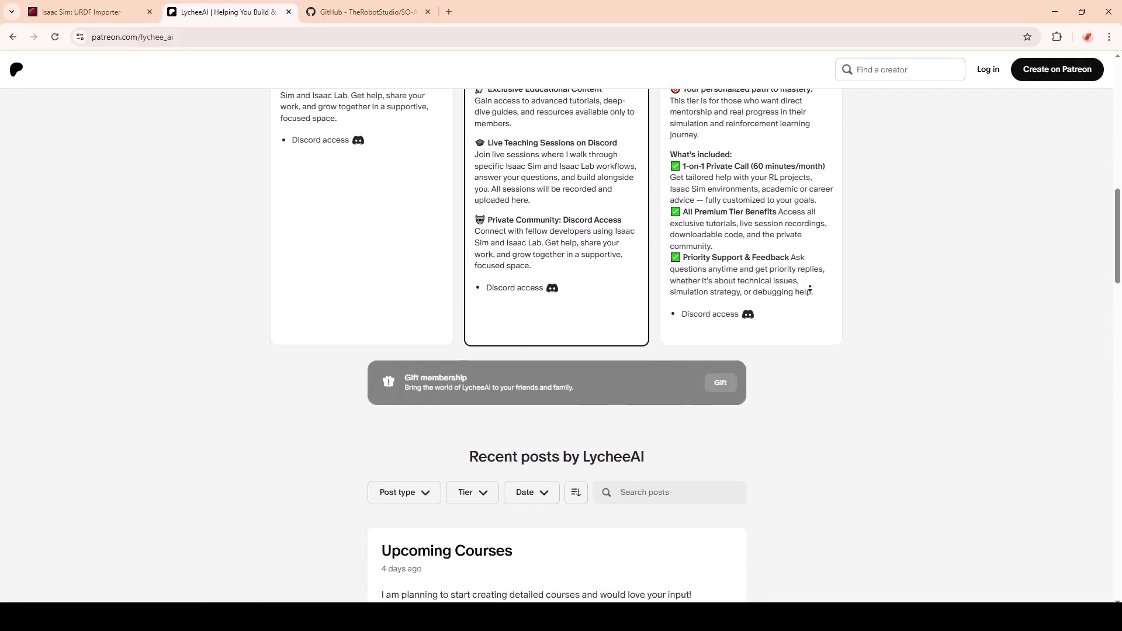